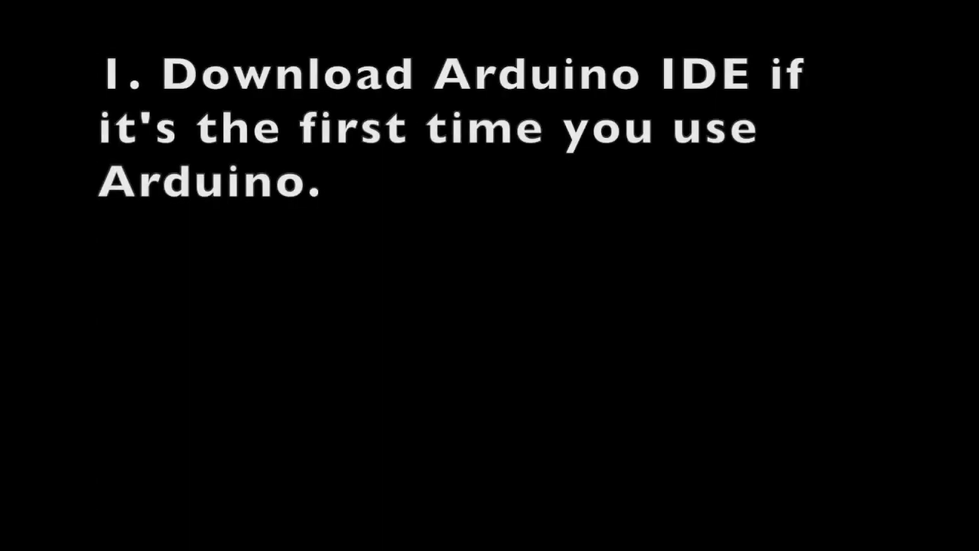
pyautogui.write('www.a')
pyautogui.write('rduino.cc')
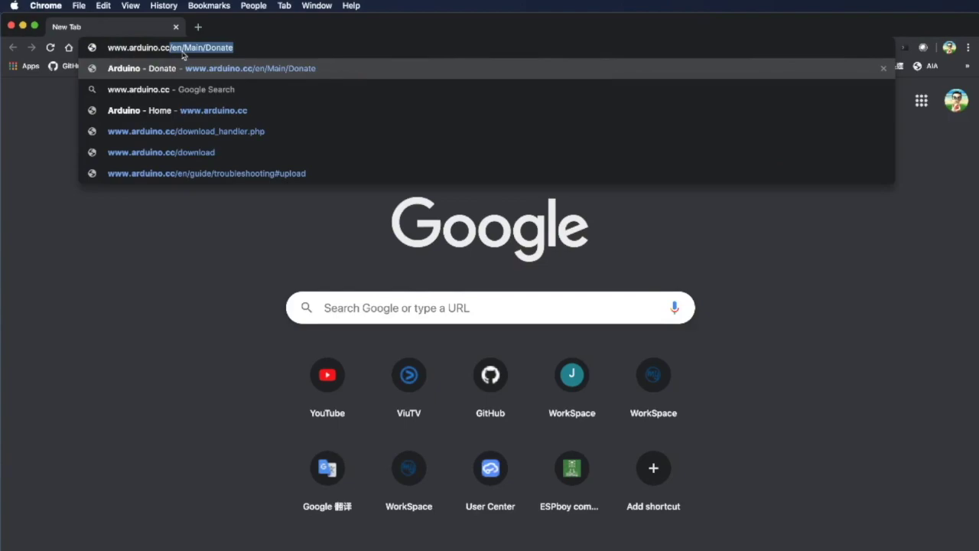
pyautogui.press('Delete')
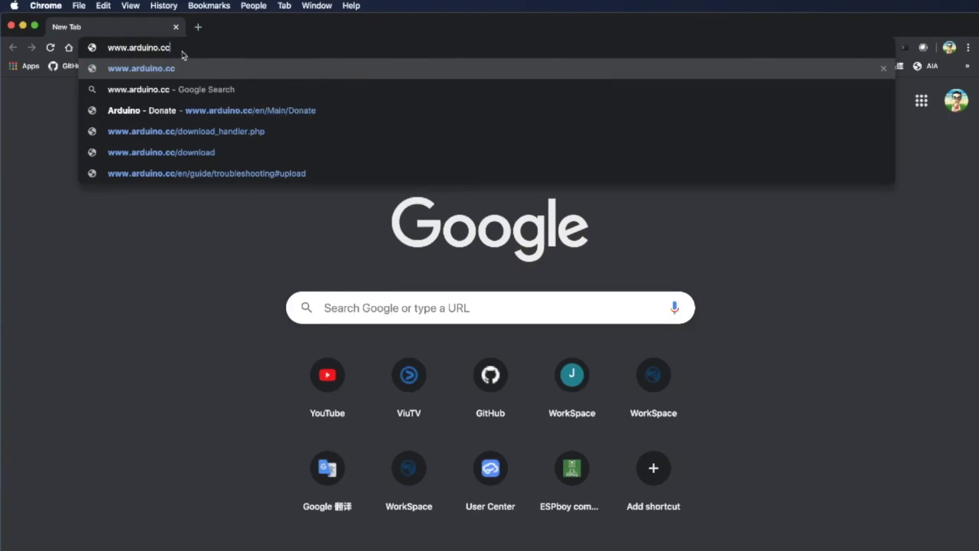
pyautogui.press('Return')
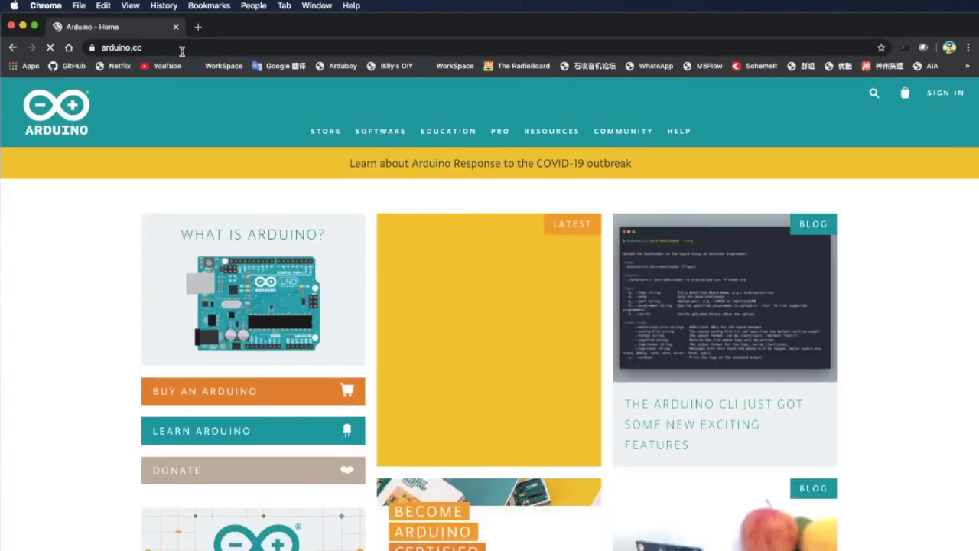
# Open the Arduino software downloads page and download the Arduino 1.8.13 IDE for Mac OS X.
pyautogui.moveTo(398, 147)
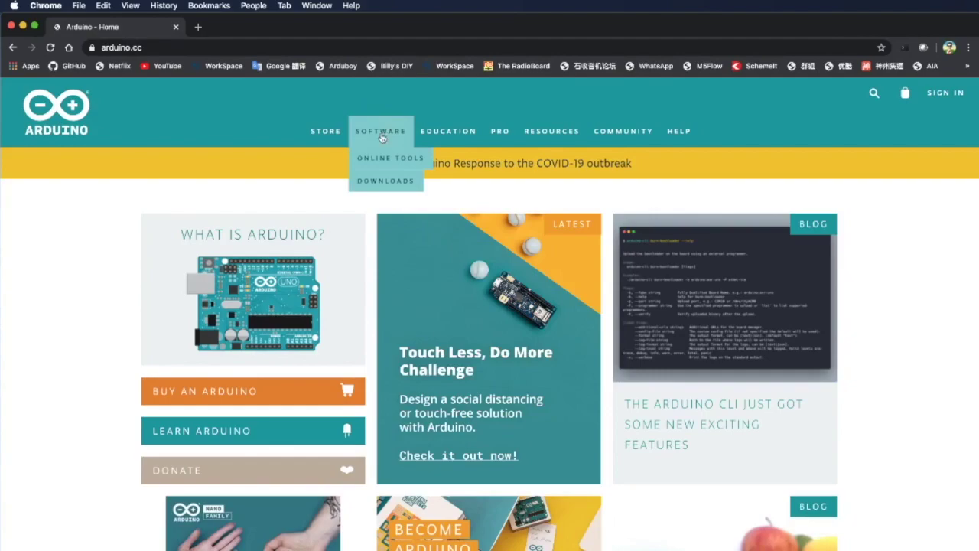
pyautogui.click(377, 186)
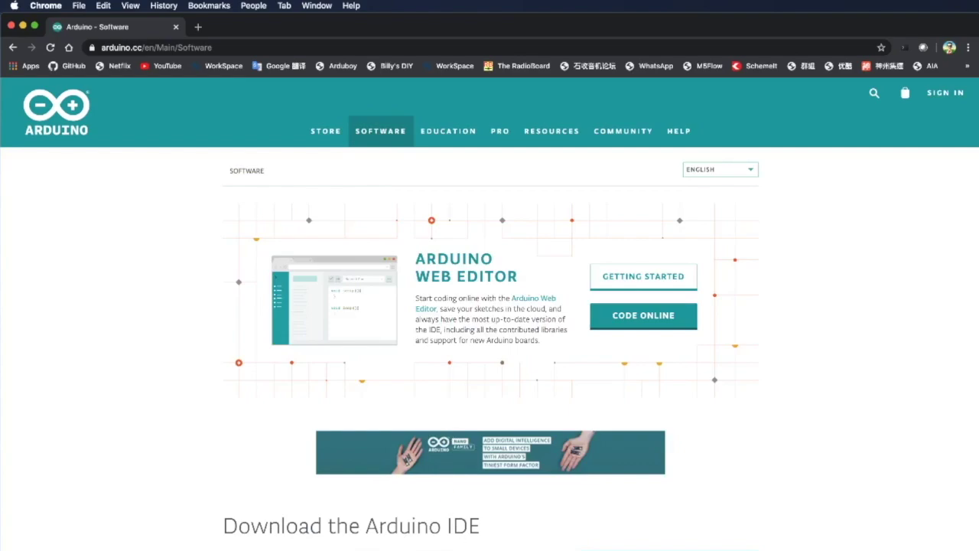
pyautogui.scroll(-3, 490, 344)
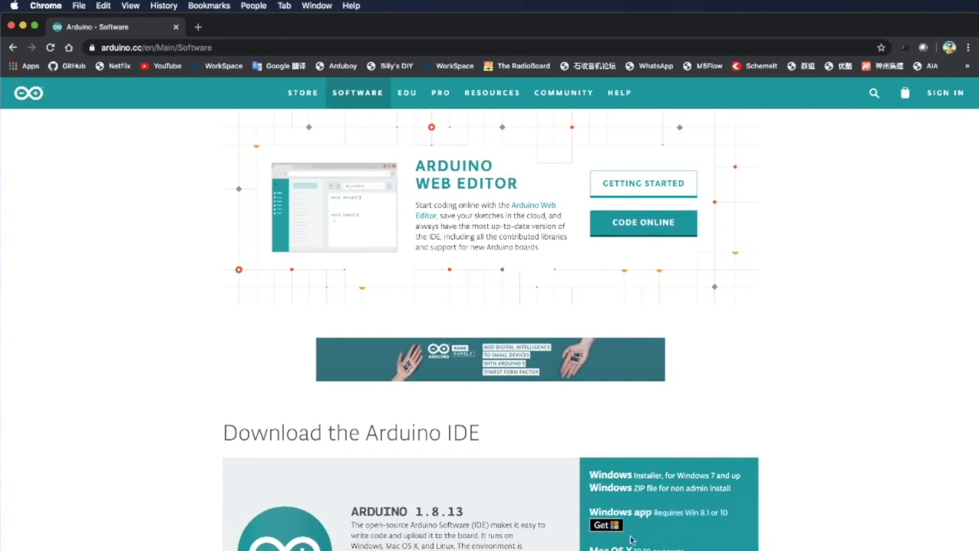
pyautogui.press('super+r')
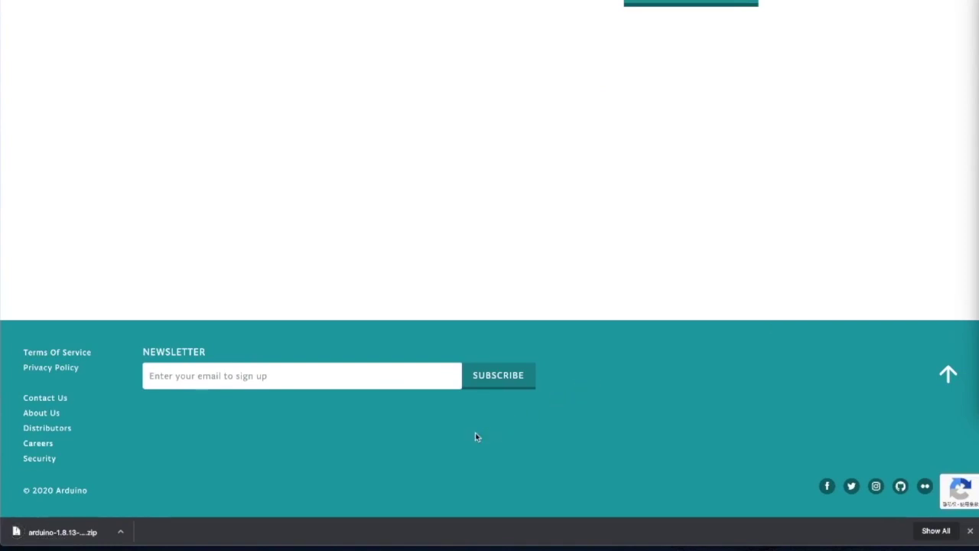
# Extract the downloaded arduino-1.8.13-macosx.zip and move Arduino.app into the Applications folder.
pyautogui.click(120, 533)
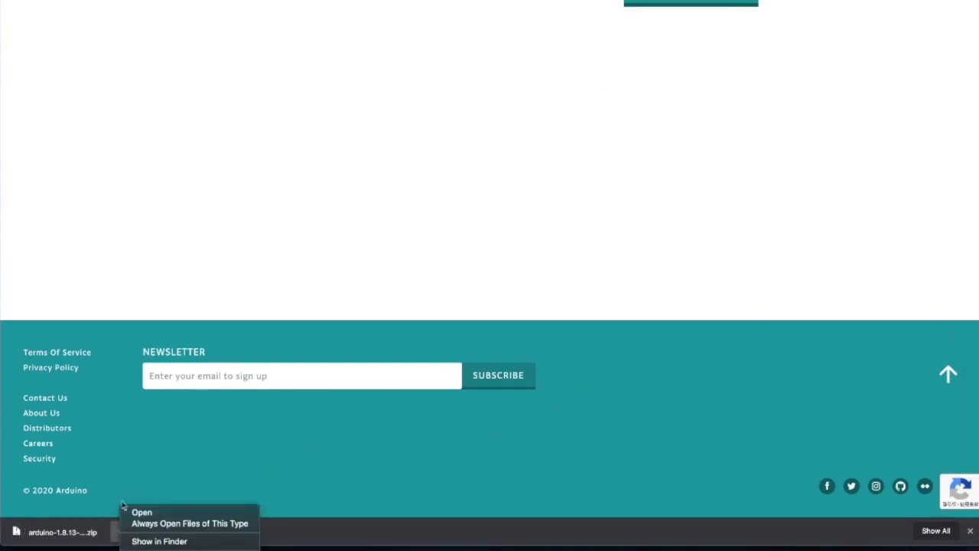
pyautogui.click(143, 512)
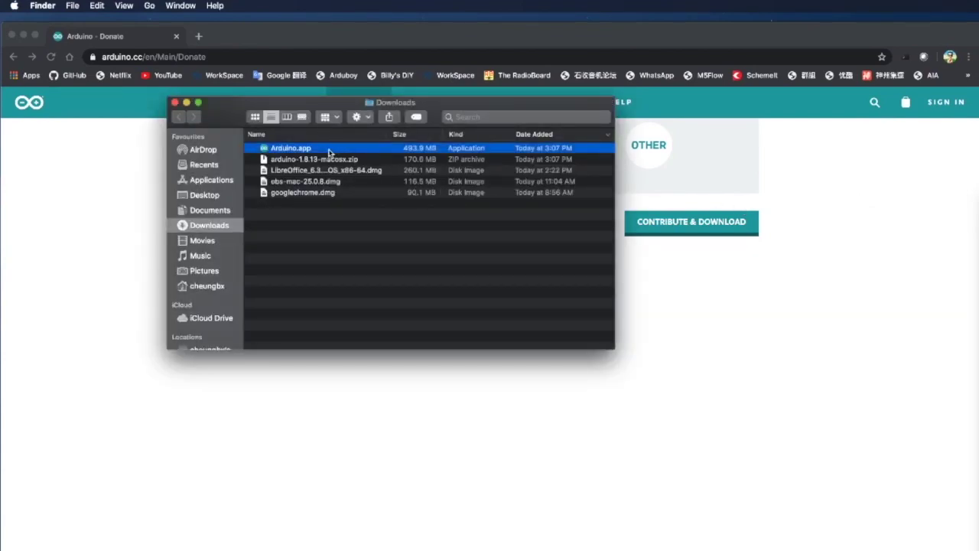
pyautogui.moveTo(329, 151); pyautogui.dragTo(227, 185)
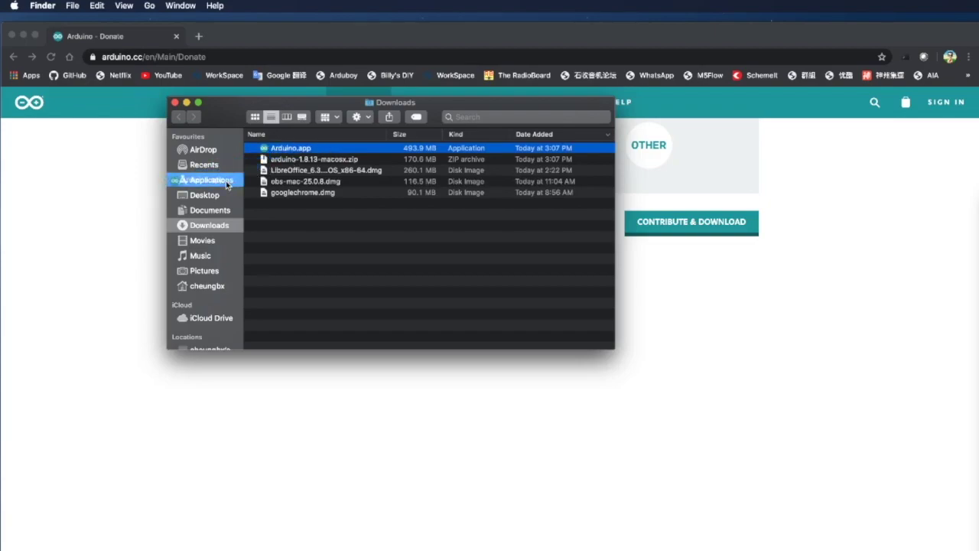
pyautogui.moveTo(226, 185); pyautogui.dragTo(219, 180)
# Launch Arduino.app from the Applications folder.
pyautogui.click(220, 180)
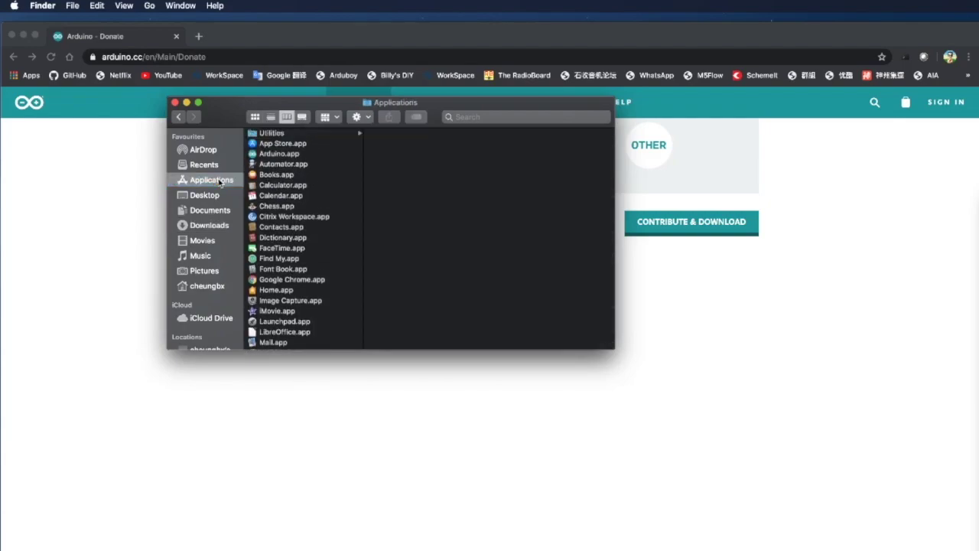
pyautogui.click(285, 157)
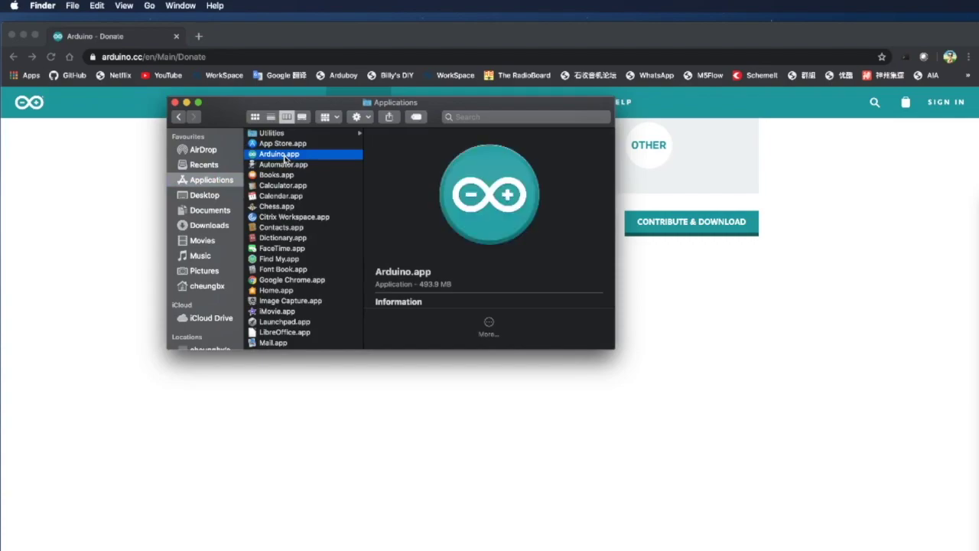
pyautogui.doubleClick(284, 156)
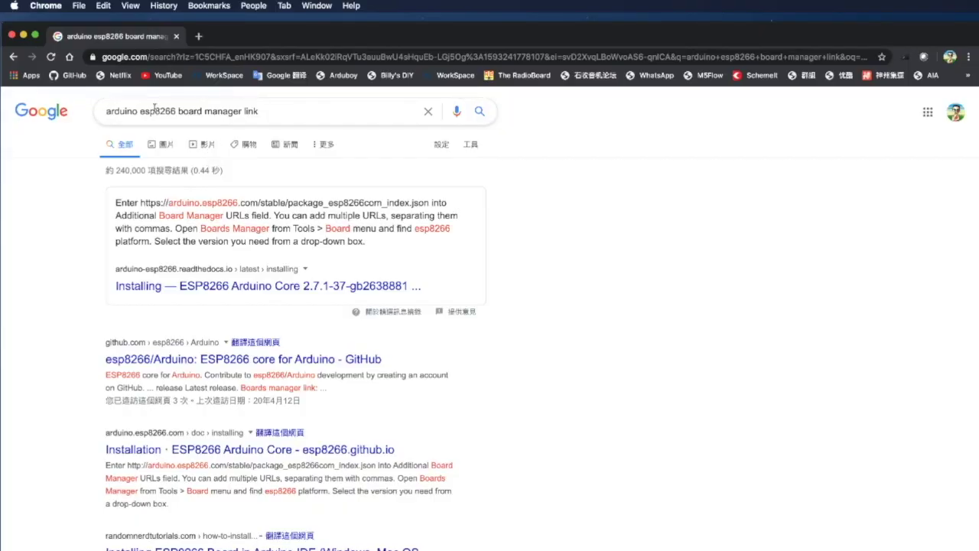
pyautogui.moveTo(276, 110); pyautogui.dragTo(79, 114)
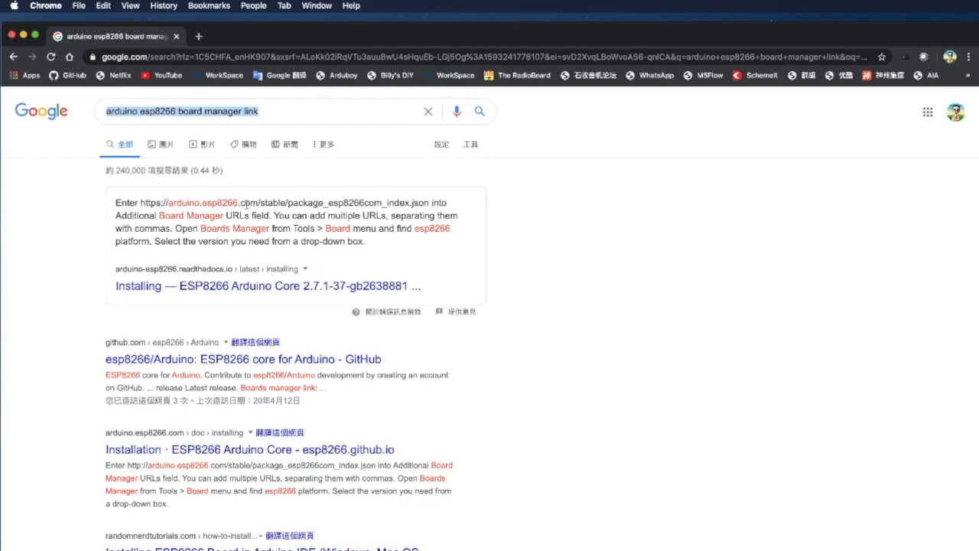
pyautogui.click(140, 202)
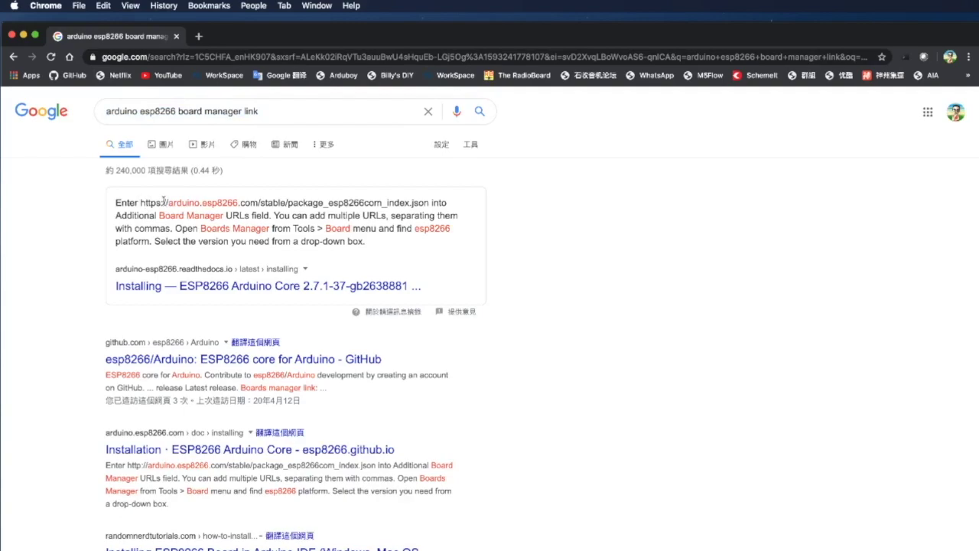
pyautogui.moveTo(140, 202); pyautogui.dragTo(430, 203)
pyautogui.press('super+c')
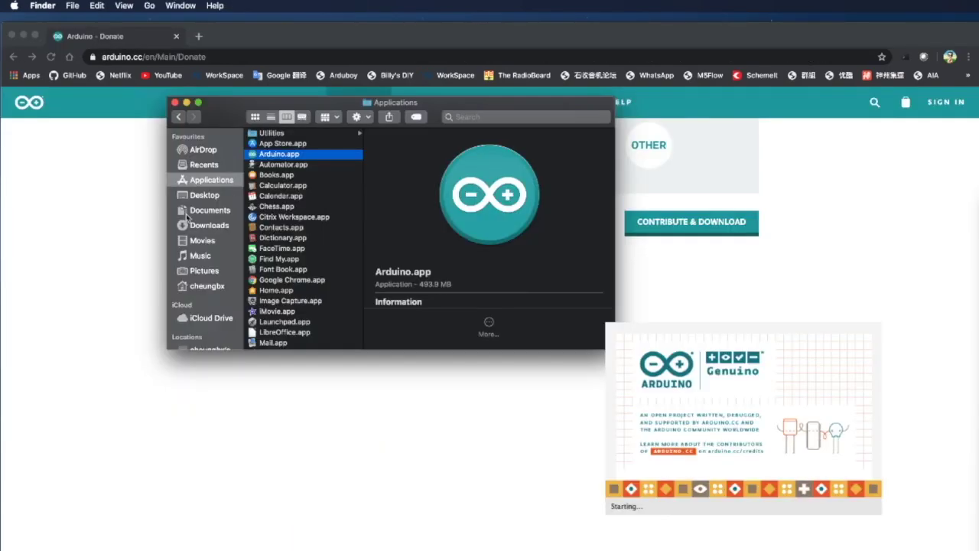
# Switch to the Arduino IDE, clear the other windows away and reposition the sketch window on the desktop.
pyautogui.moveTo(710, 253)
pyautogui.mouseDown()
pyautogui.moveTo(415, 247)
pyautogui.moveTo(337, 257)
pyautogui.mouseUp()
pyautogui.moveTo(228, 111)
pyautogui.mouseDown()
pyautogui.moveTo(535, 385)
pyautogui.moveTo(526, 549)
pyautogui.mouseUp()
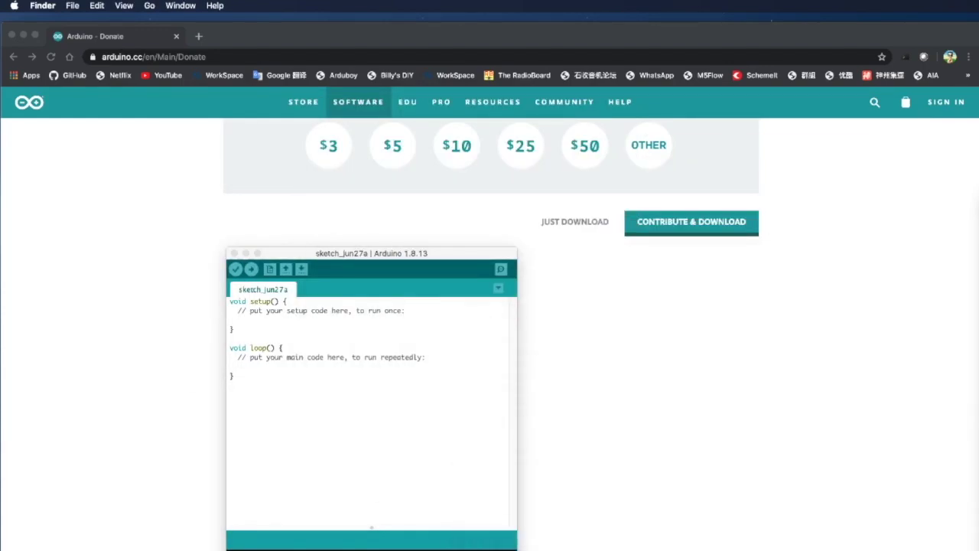
pyautogui.moveTo(352, 254); pyautogui.dragTo(262, 191)
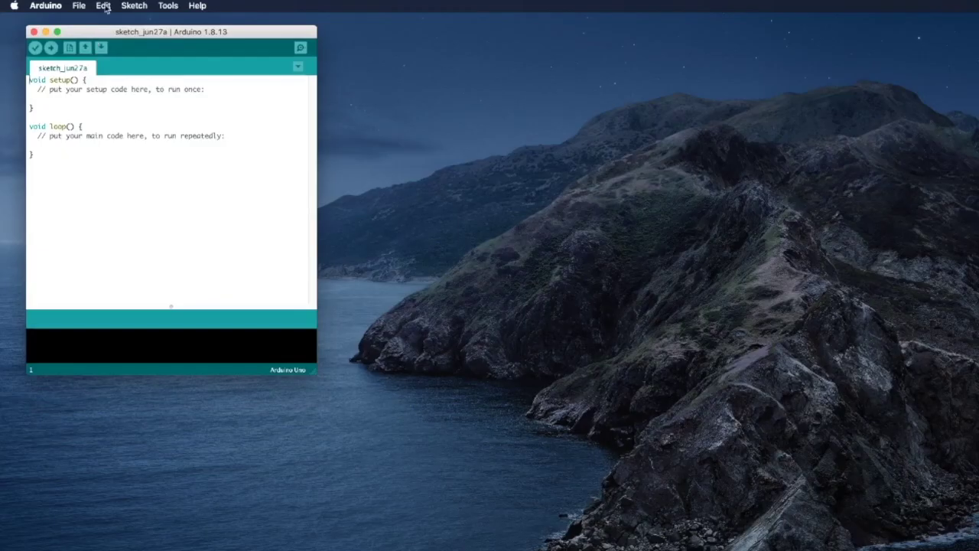
# Open the Arduino preferences and enable verbose output during upload only, leaving compilation off.
pyautogui.click(48, 8)
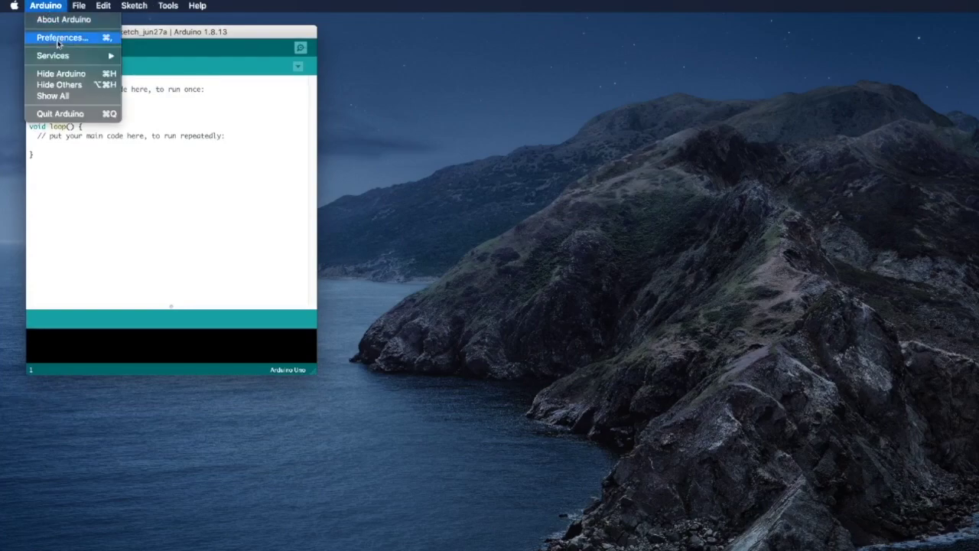
pyautogui.click(58, 43)
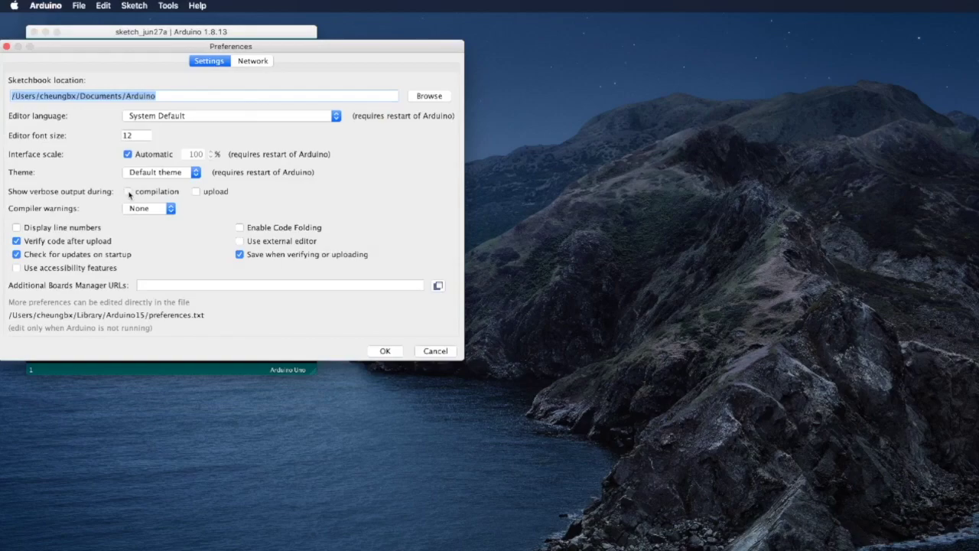
pyautogui.click(129, 192)
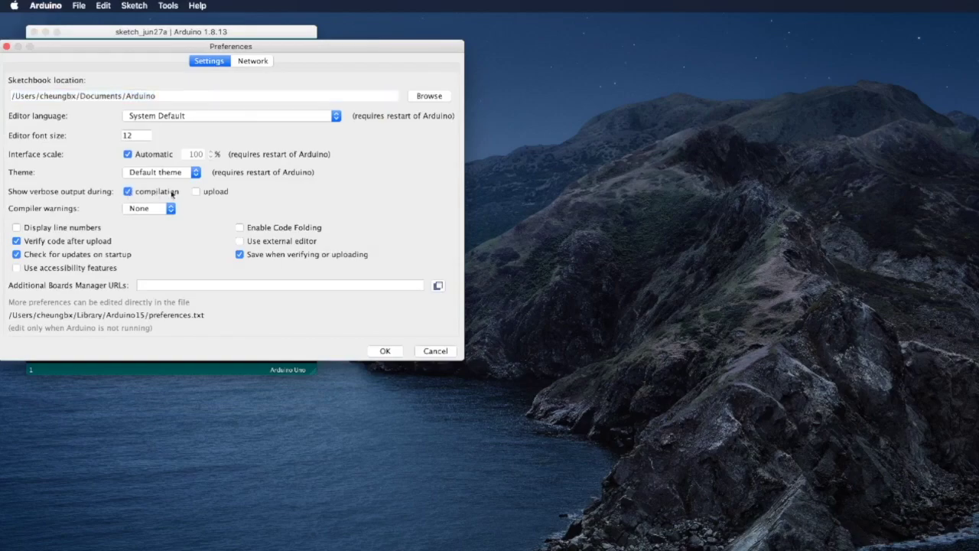
pyautogui.click(196, 192)
pyautogui.click(129, 192)
pyautogui.moveTo(179, 42); pyautogui.dragTo(242, 73)
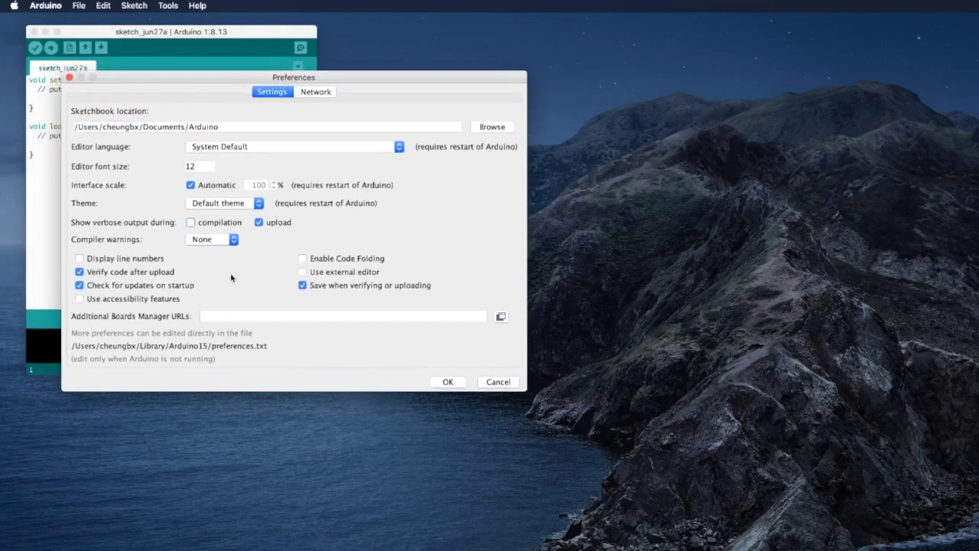
pyautogui.click(207, 316)
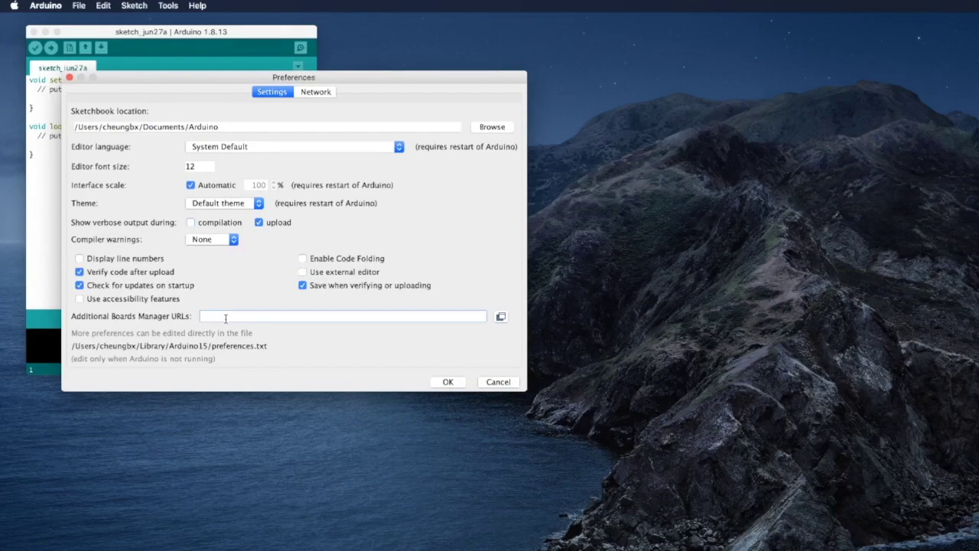
pyautogui.press('super+v')
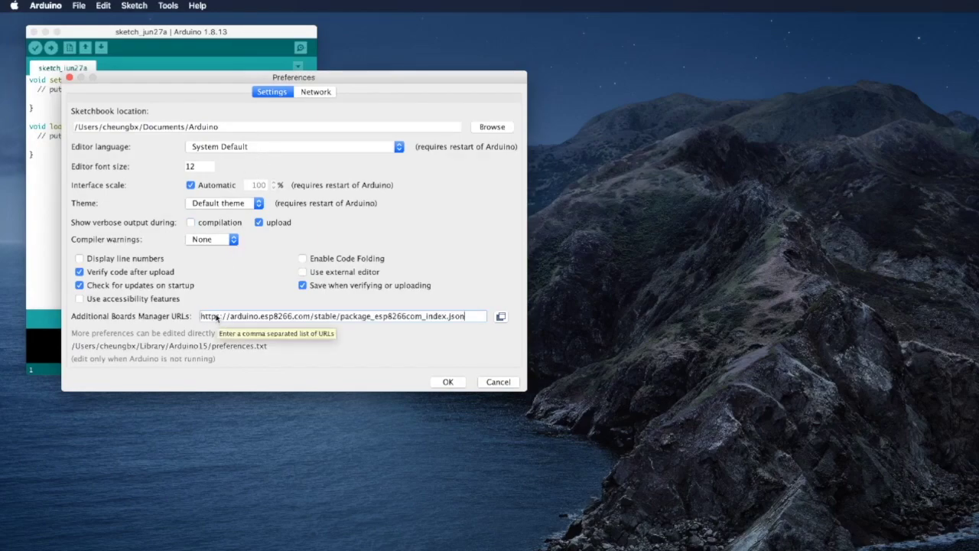
pyautogui.click(448, 381)
# Find the ESP8266 package in the Boards Manager and install version 2.7.1 by ESP8266 Community.
pyautogui.click(166, 6)
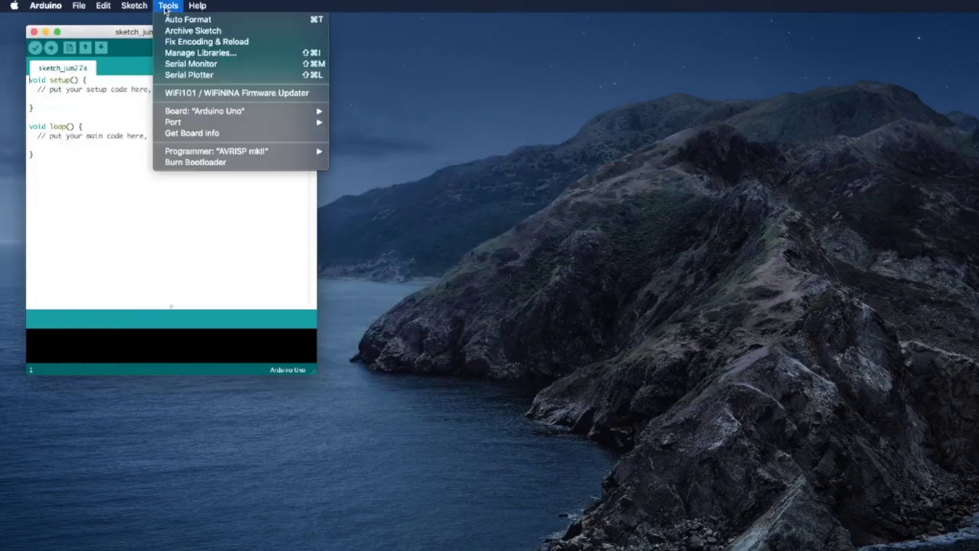
pyautogui.moveTo(189, 113)
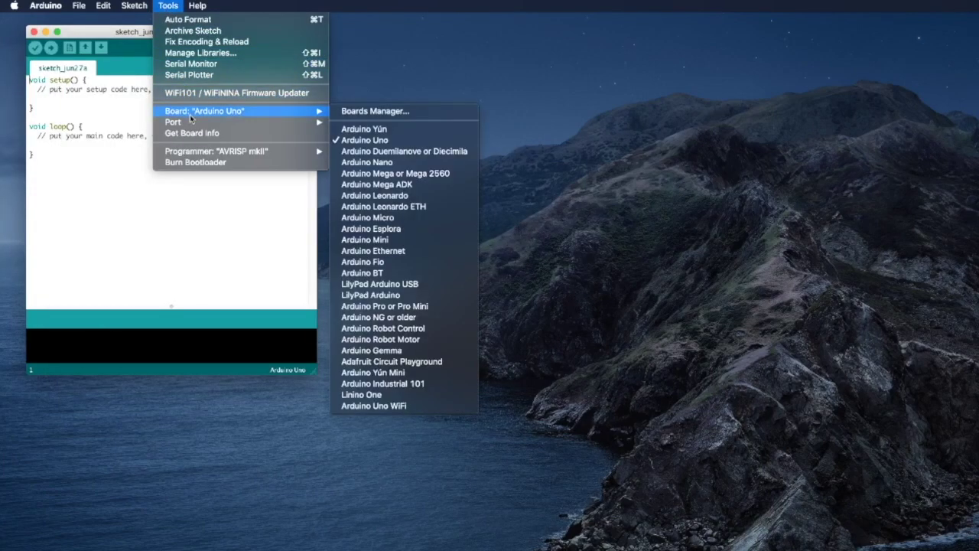
pyautogui.click(356, 113)
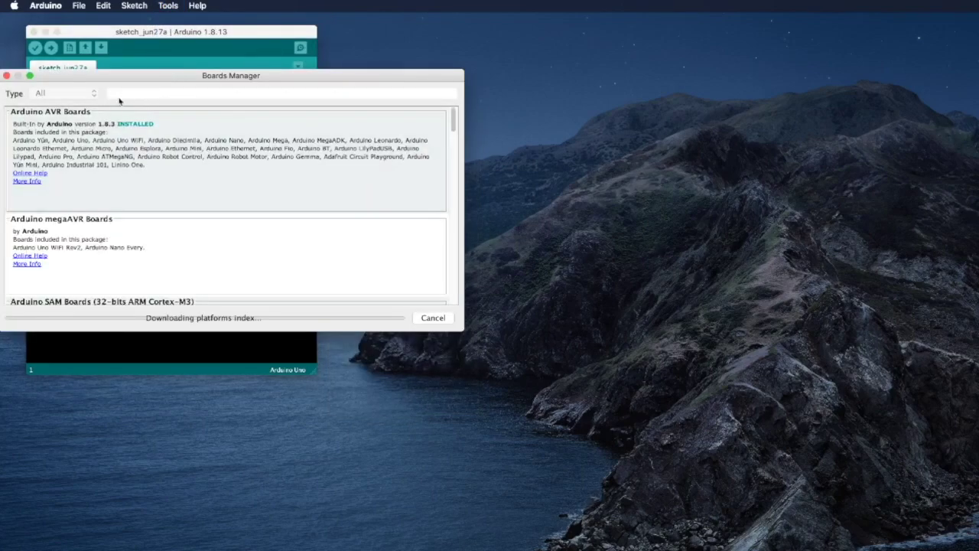
pyautogui.write('ESP8266')
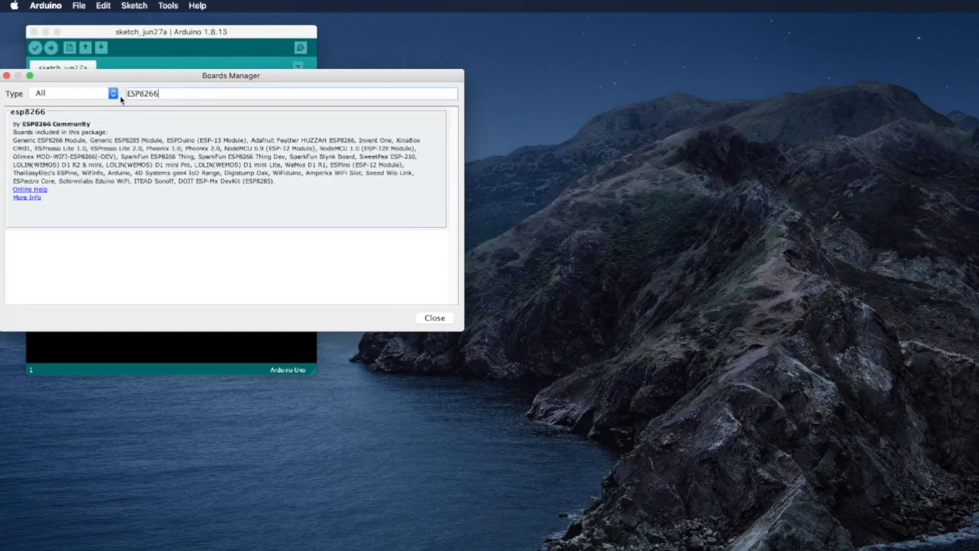
pyautogui.moveTo(132, 115)
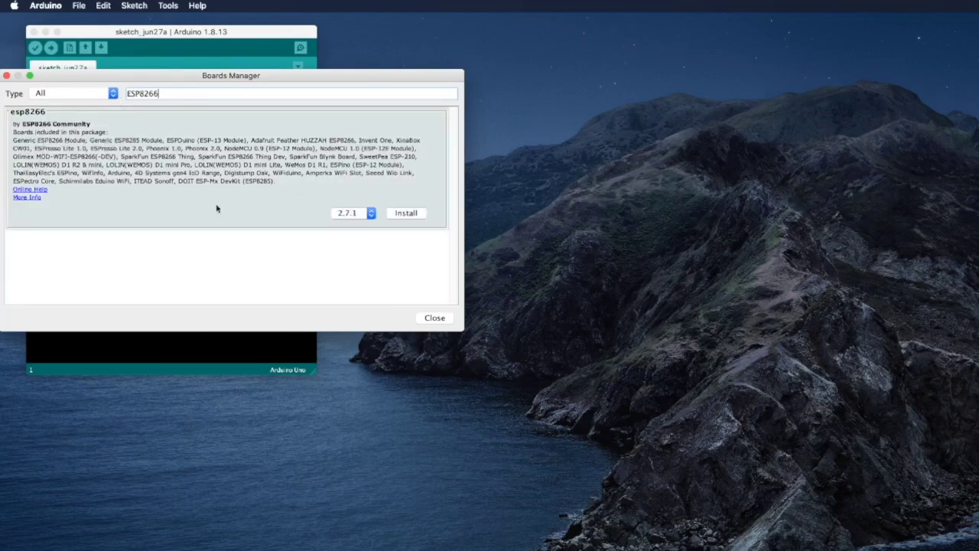
pyautogui.click(406, 213)
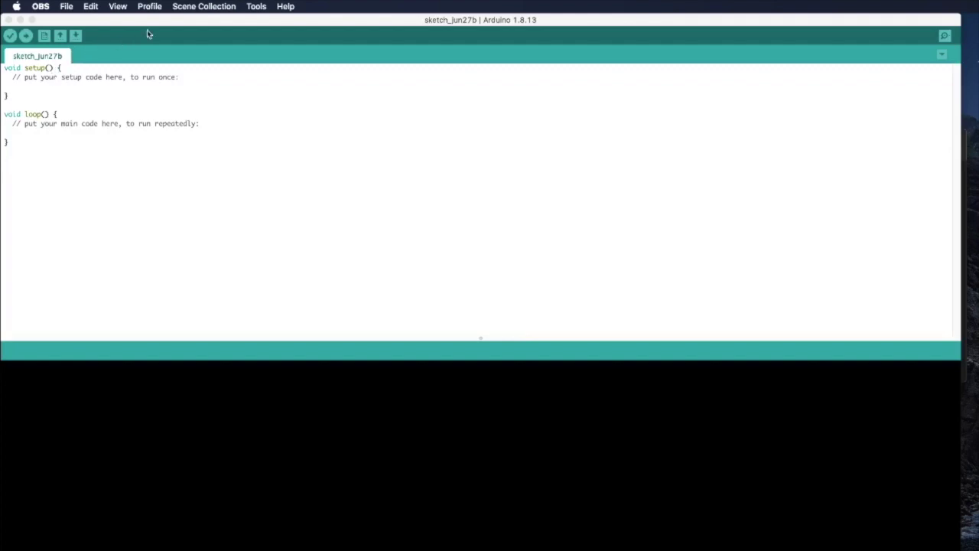
# Select LOLIN(WEMOS) D1 R2 & mini from the ESP8266 boards as the target board and review its settings.
pyautogui.click(255, 8)
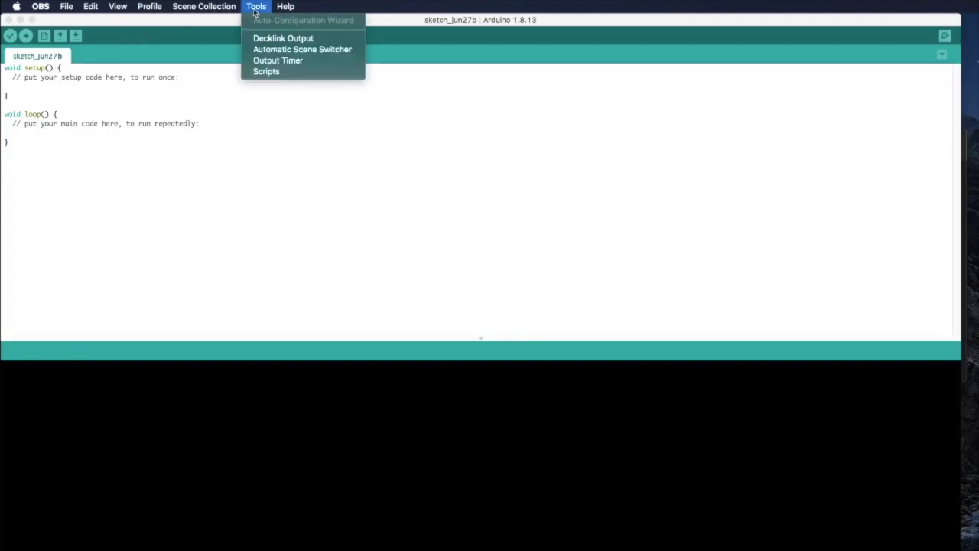
pyautogui.click(155, 136)
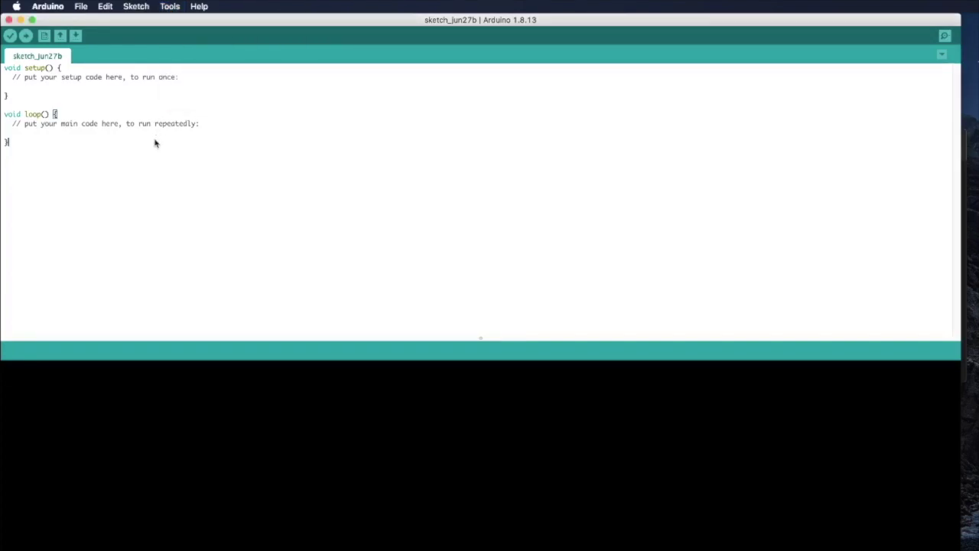
pyautogui.click(165, 6)
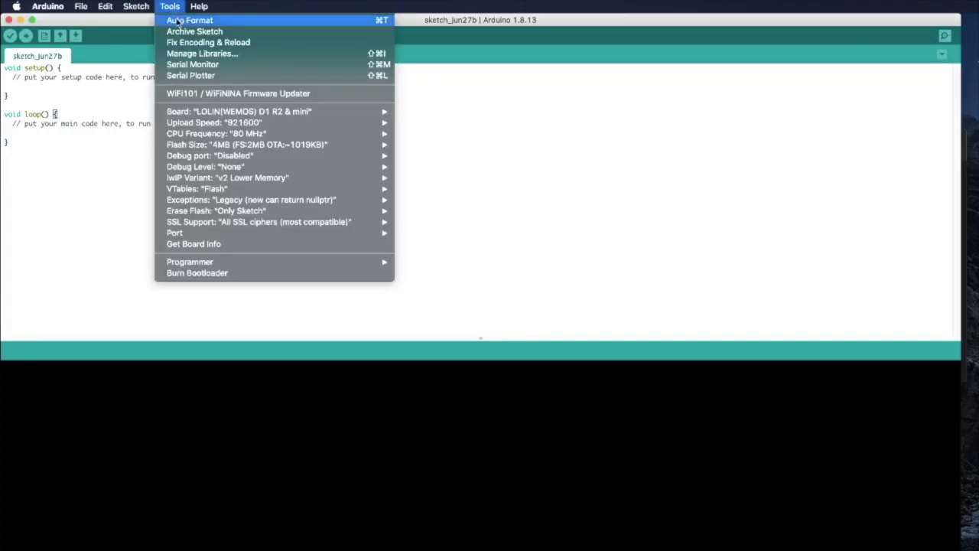
pyautogui.moveTo(207, 113)
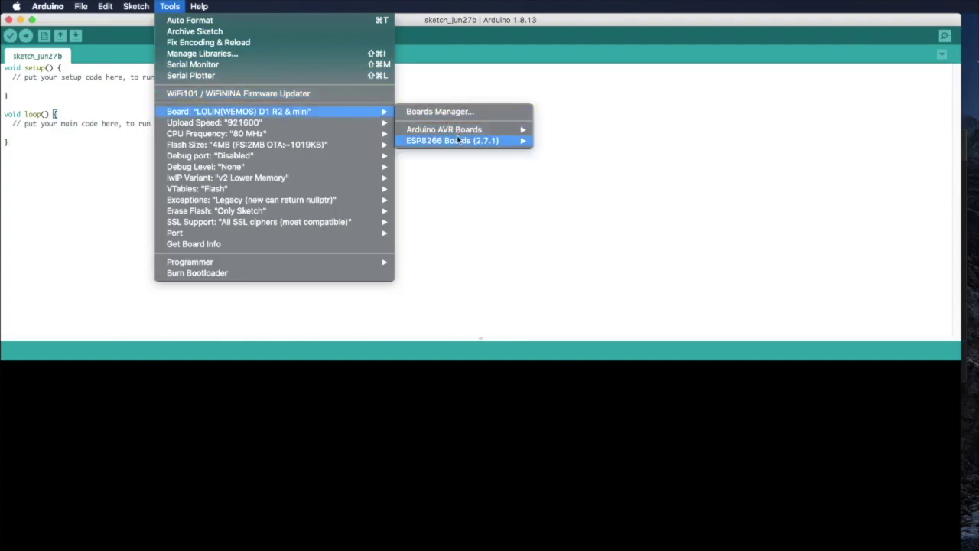
pyautogui.moveTo(457, 143)
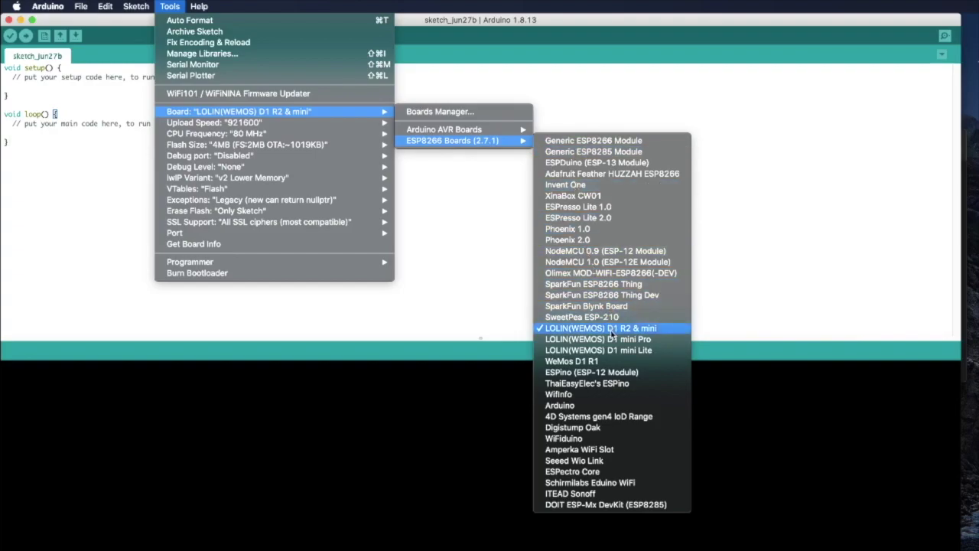
pyautogui.click(612, 330)
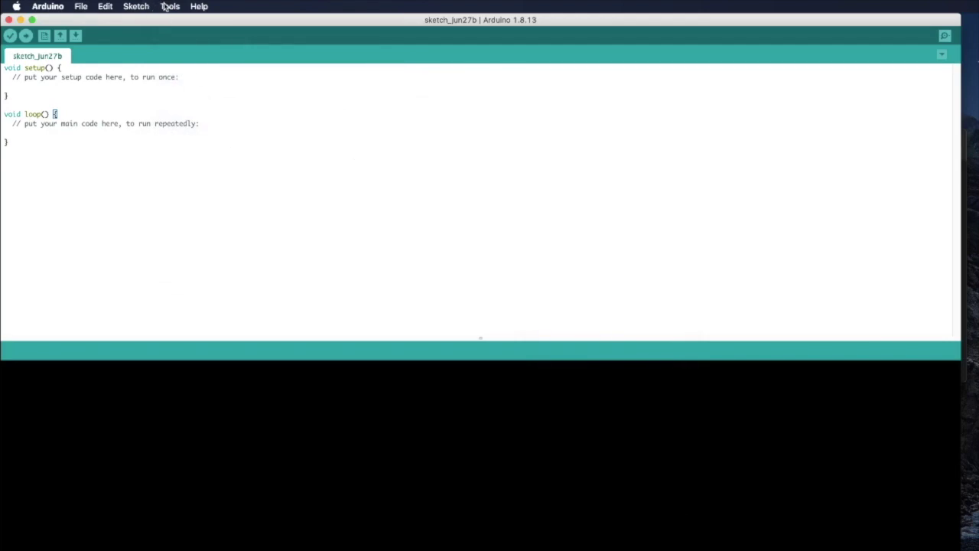
pyautogui.click(169, 8)
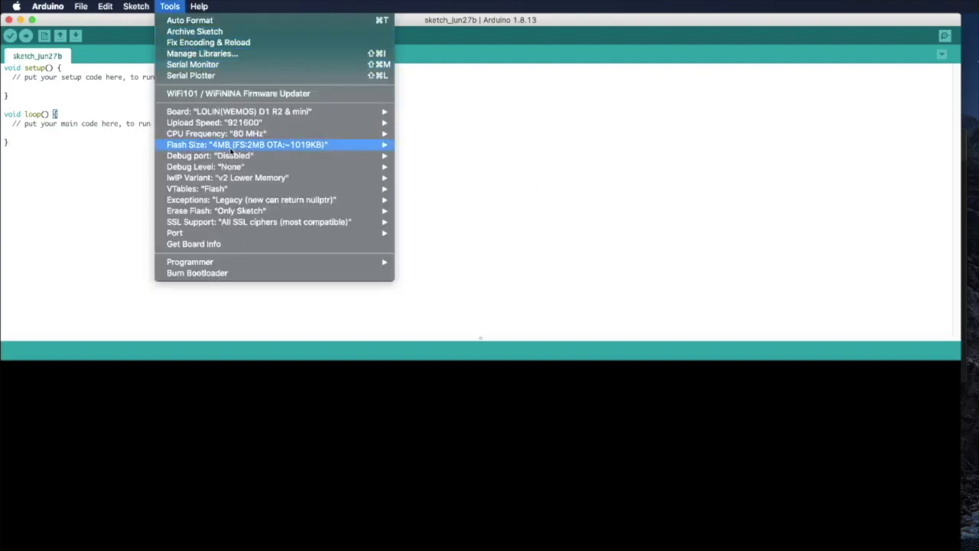
pyautogui.moveTo(255, 181)
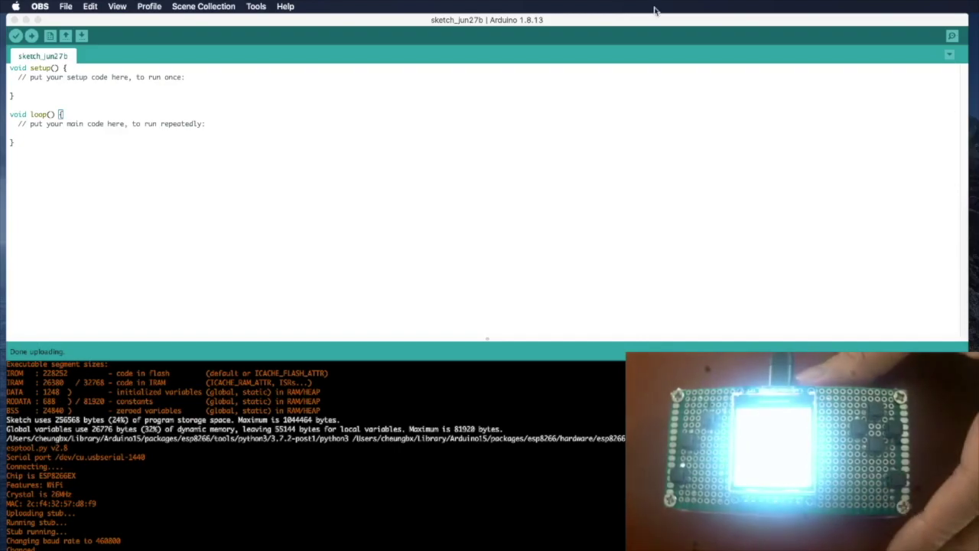
# Set the serial port to /dev/cu.usbserial-1440 and check the board's erase flash and port settings.
pyautogui.click(254, 6)
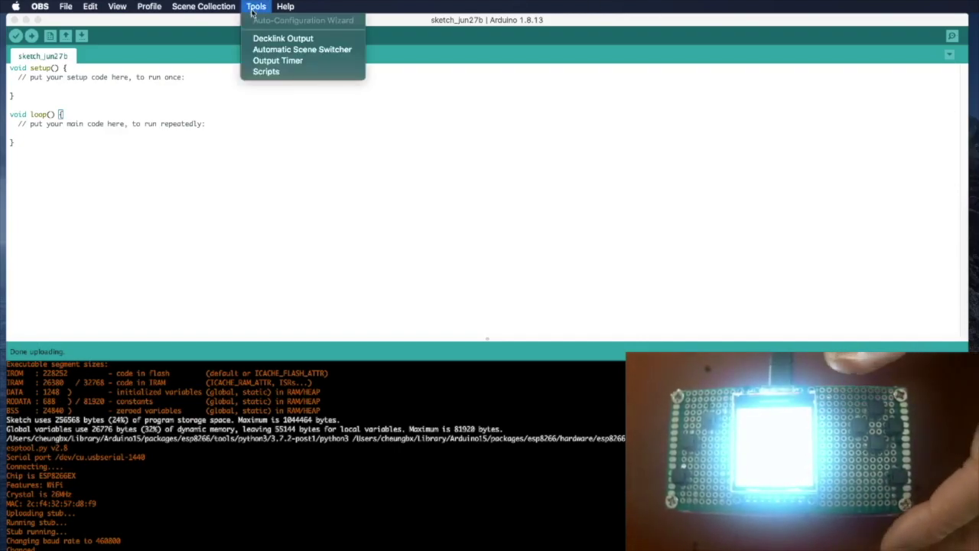
pyautogui.click(160, 205)
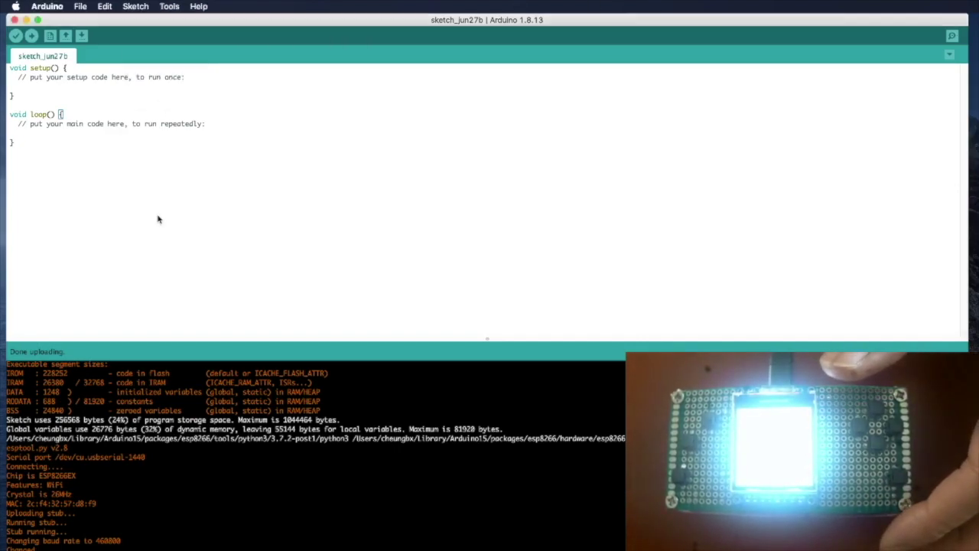
pyautogui.click(168, 7)
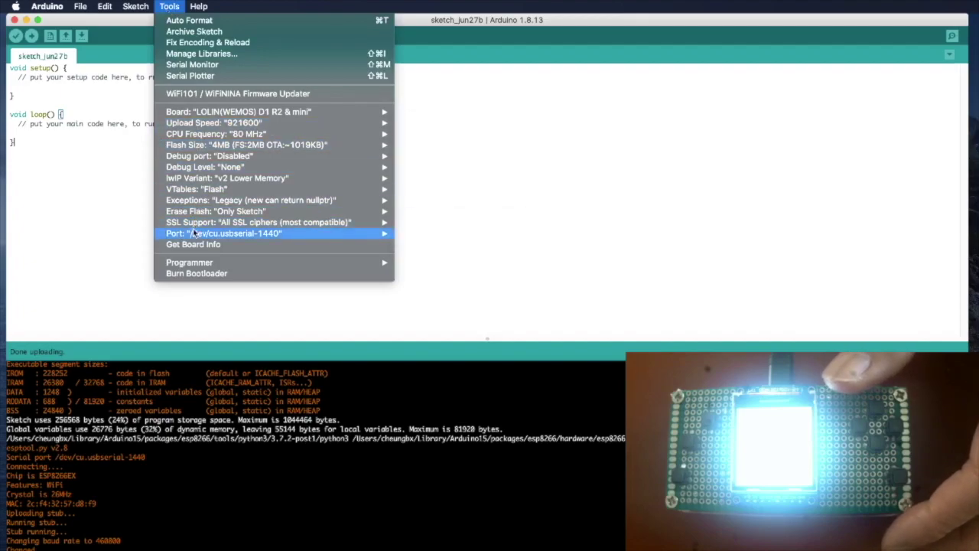
pyautogui.moveTo(192, 230)
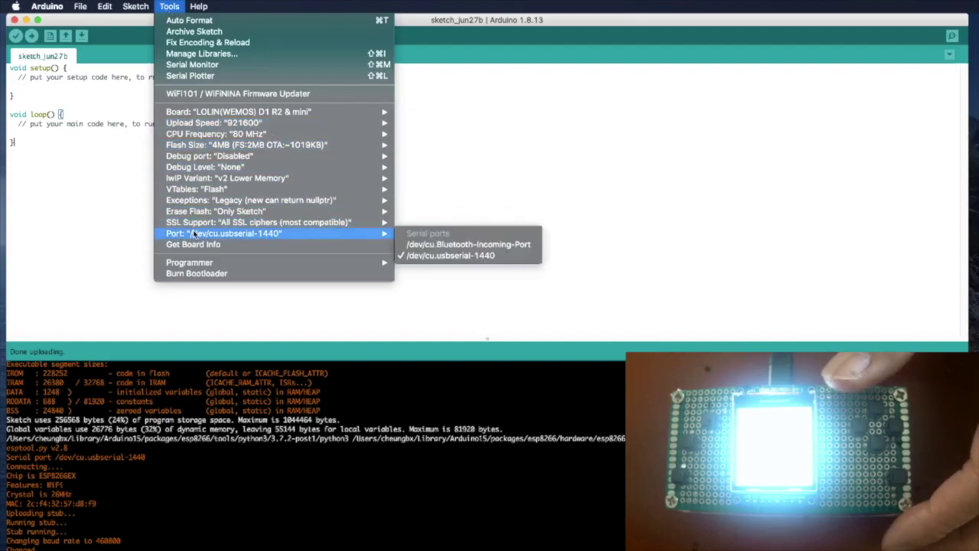
pyautogui.click(460, 255)
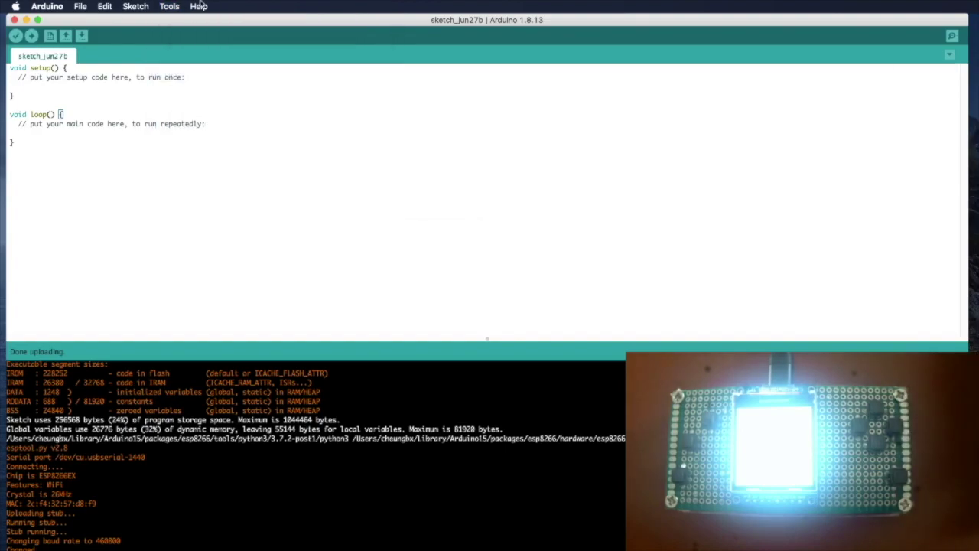
pyautogui.click(169, 6)
pyautogui.moveTo(233, 215)
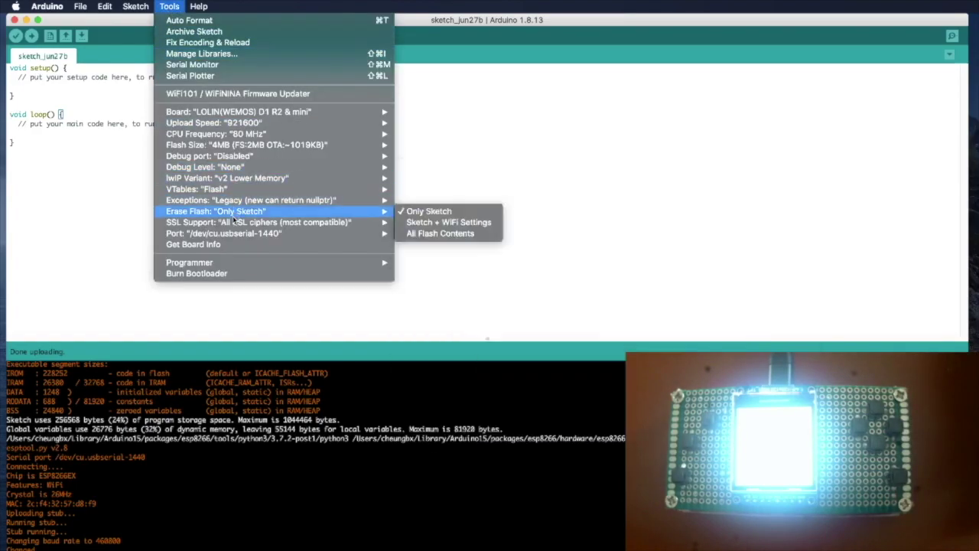
pyautogui.moveTo(230, 237)
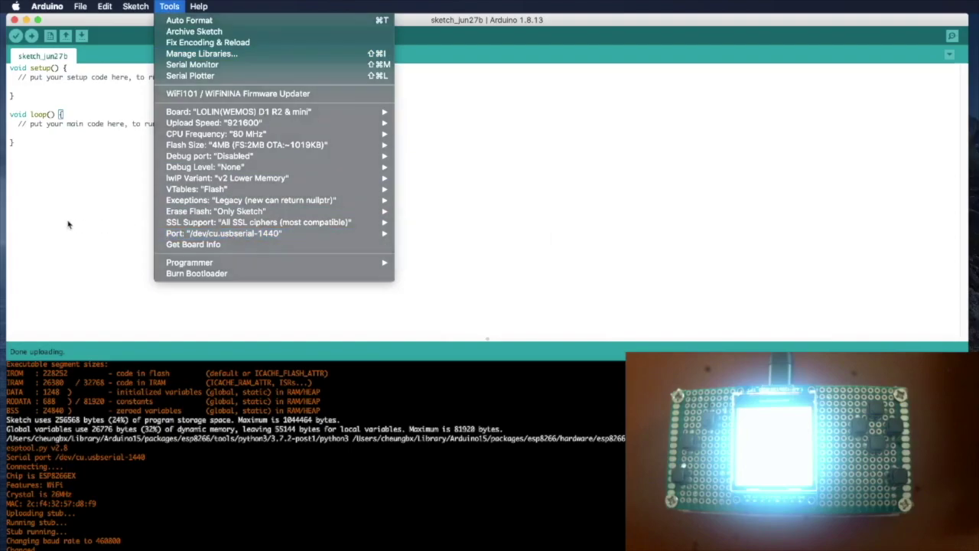
pyautogui.click(67, 222)
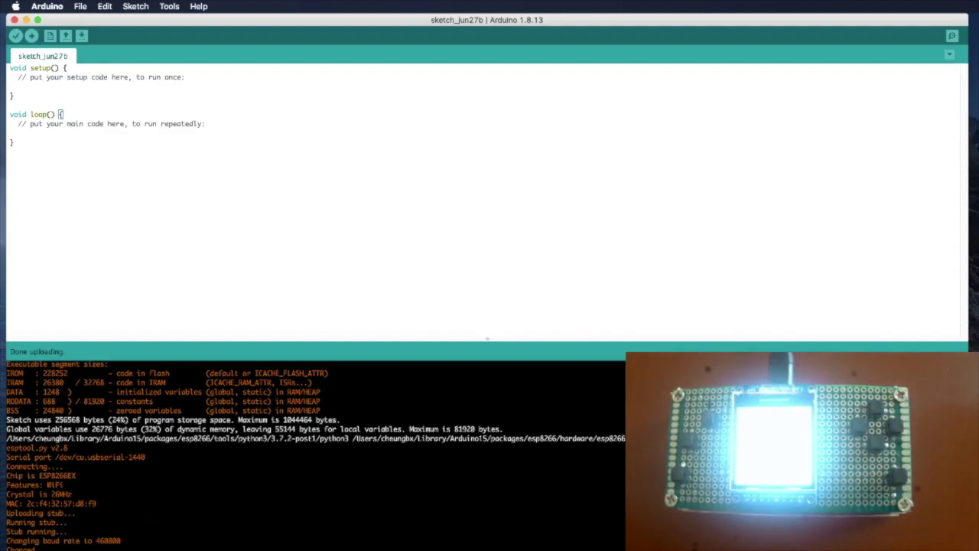
# Switch to Finder, widen the Downloads file column and examine the src folder inside ESPboy_Arduboy2_lib-master.
pyautogui.press('super+Tab')
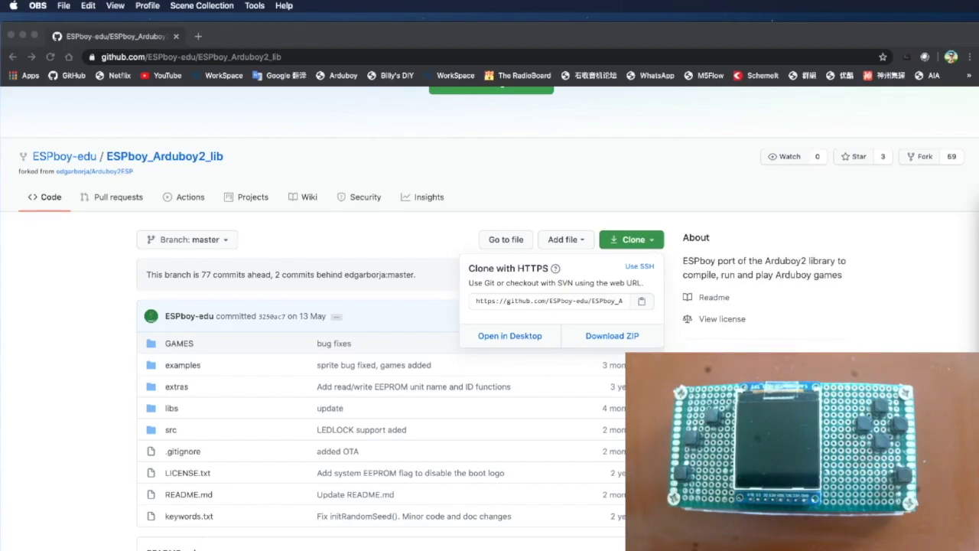
pyautogui.press('super+Tab')
pyautogui.press('super+Tab')
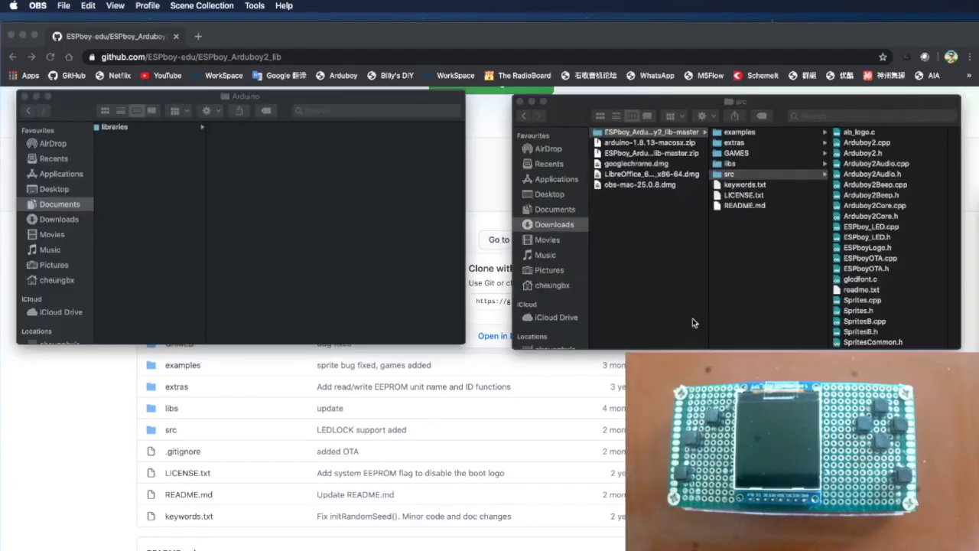
pyautogui.click(637, 145)
pyautogui.click(644, 154)
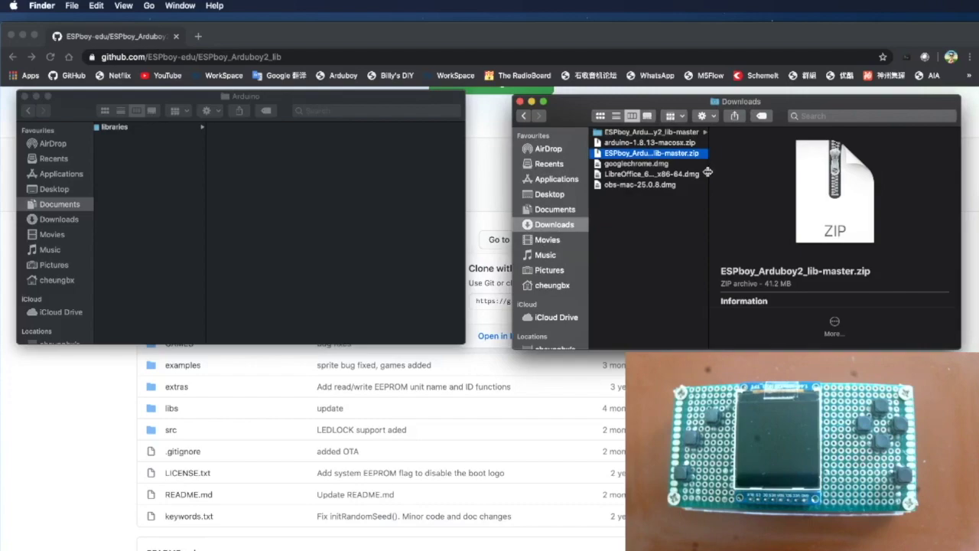
pyautogui.moveTo(709, 173); pyautogui.dragTo(768, 174)
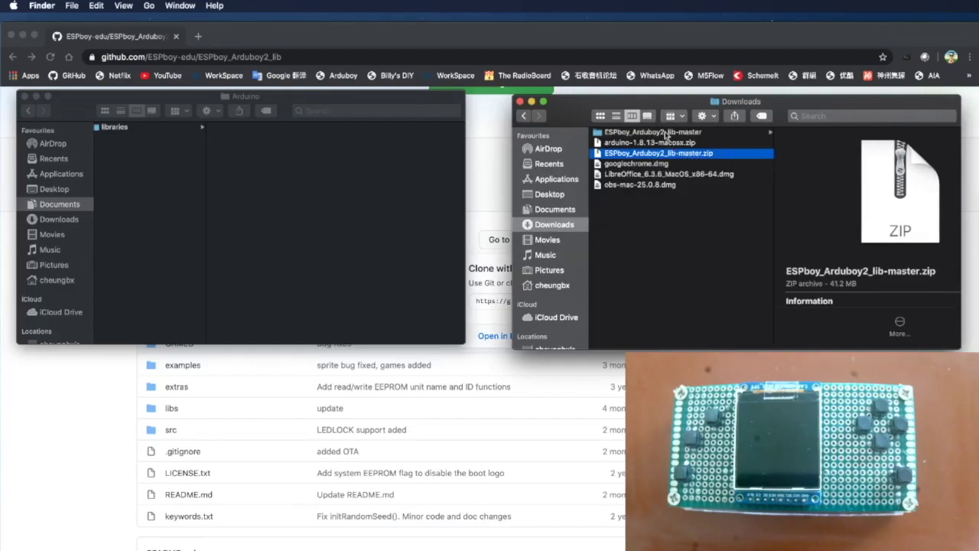
pyautogui.click(665, 133)
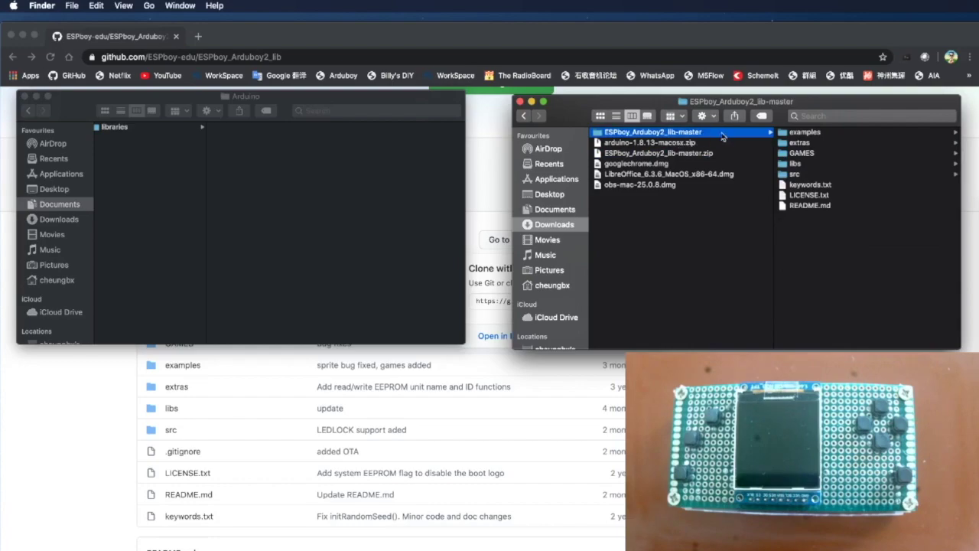
pyautogui.click(800, 175)
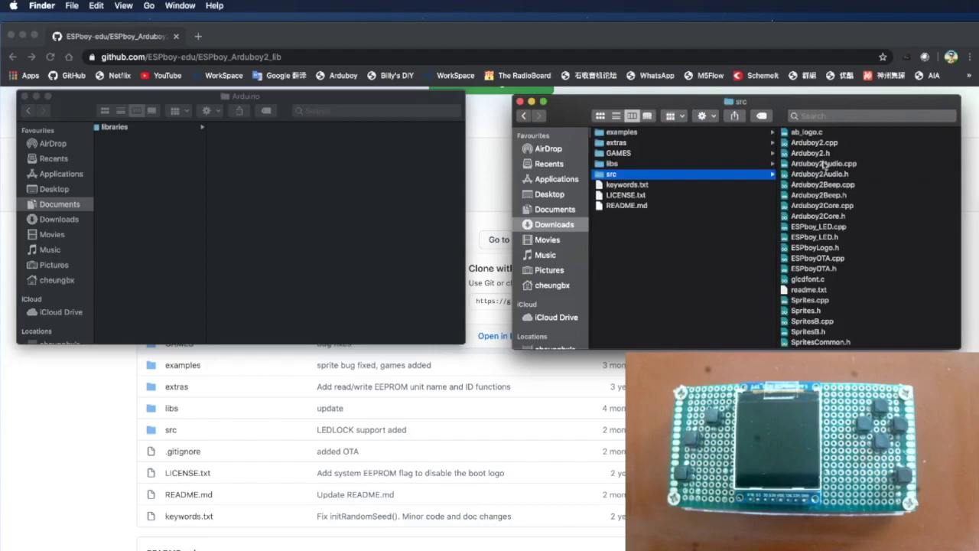
pyautogui.hscroll(-3, 684, 243)
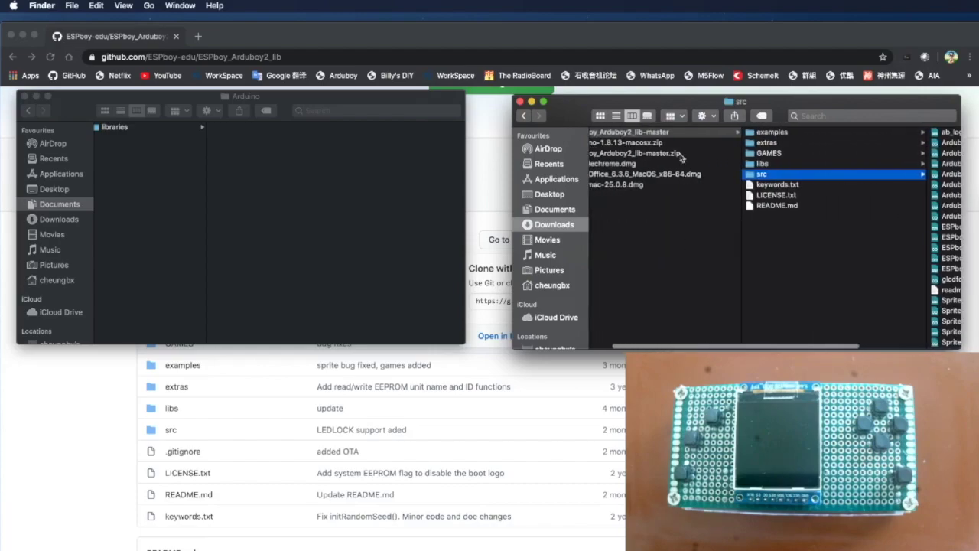
# Move the ESPboy_Arduboy2_lib-master folder from Downloads into the Arduino libraries folder.
pyautogui.click(669, 133)
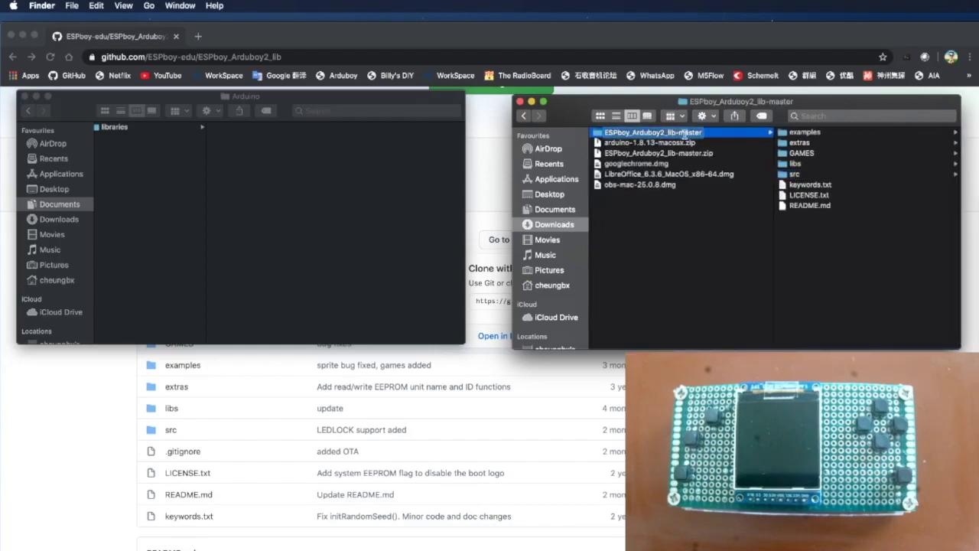
pyautogui.click(719, 134)
pyautogui.moveTo(719, 134); pyautogui.dragTo(339, 192)
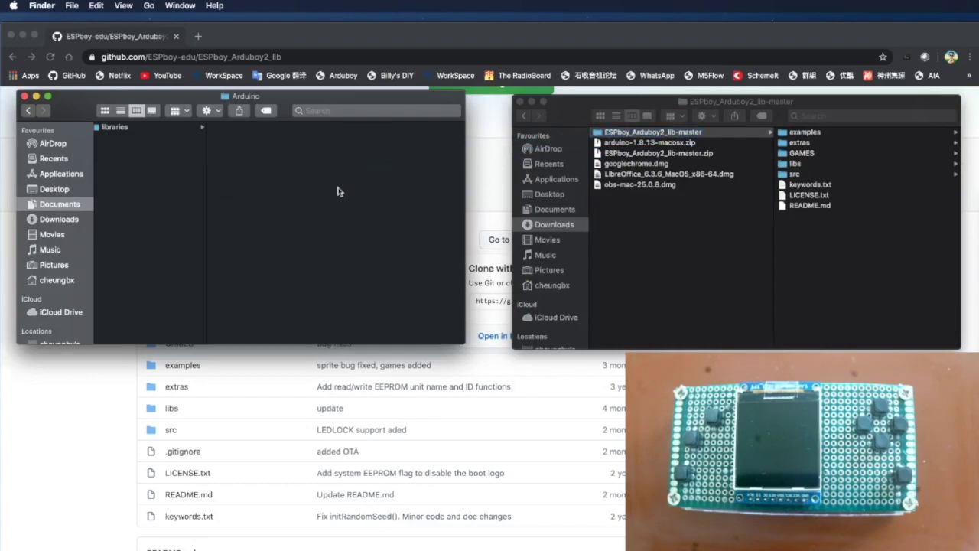
pyautogui.moveTo(642, 136); pyautogui.dragTo(124, 138)
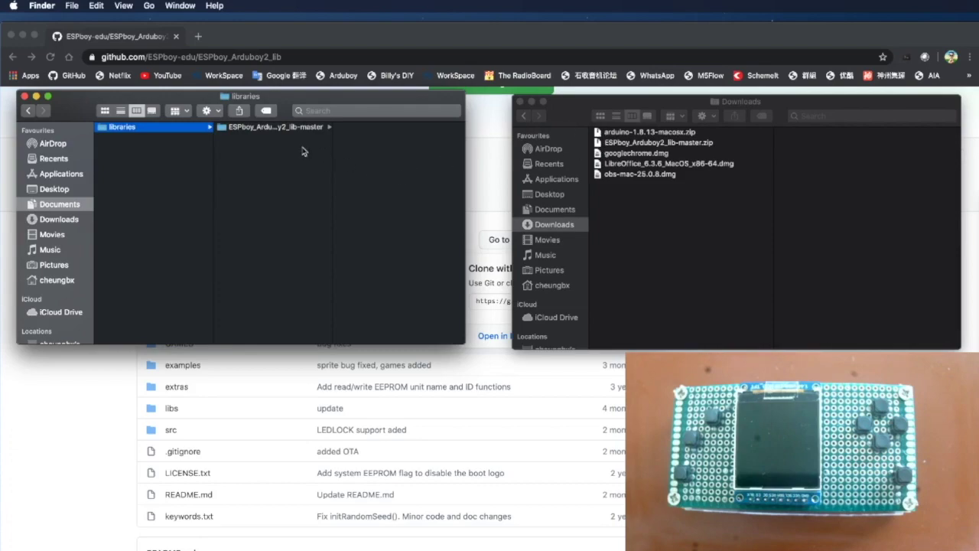
# Move all files from the library's src folder up into its parent folder, ESPboy_Arduboy2_lib-master.
pyautogui.click(286, 132)
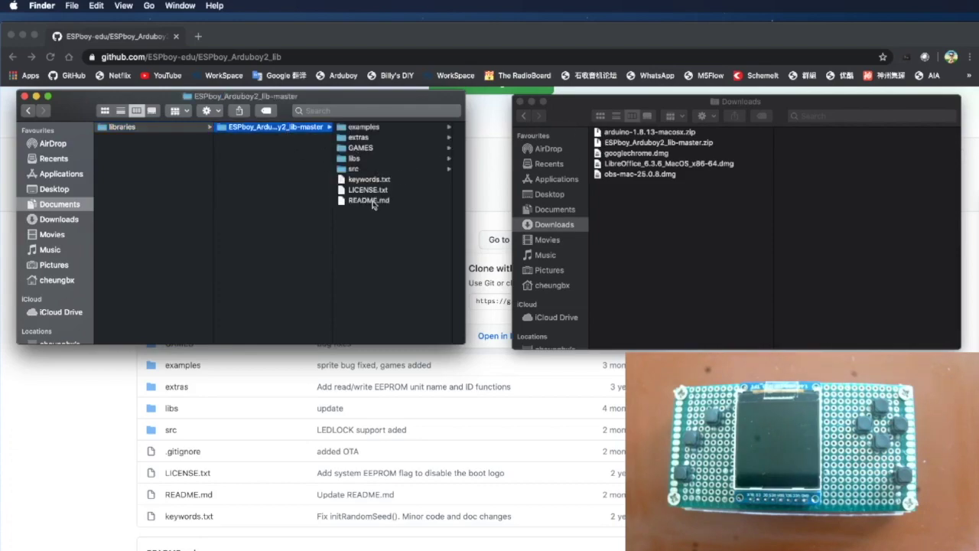
pyautogui.click(390, 170)
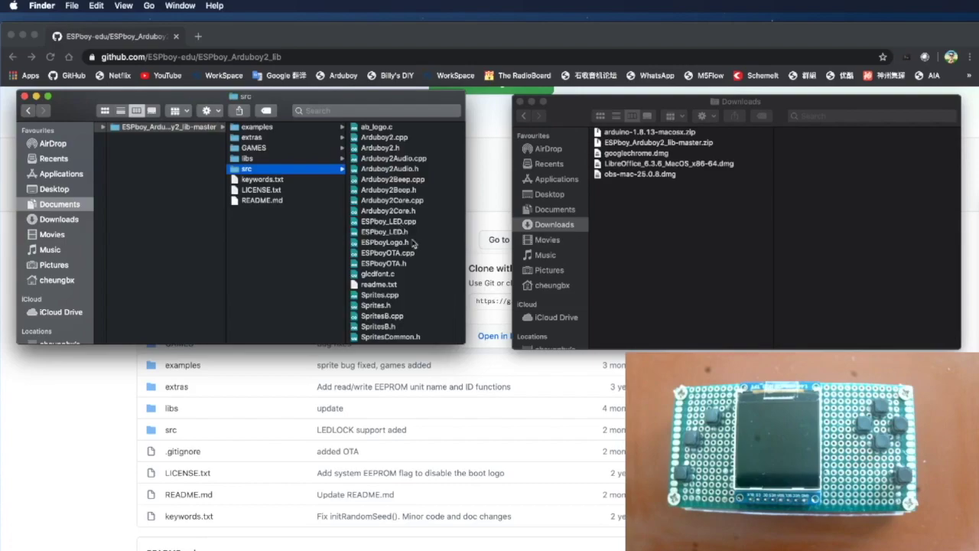
pyautogui.click(386, 225)
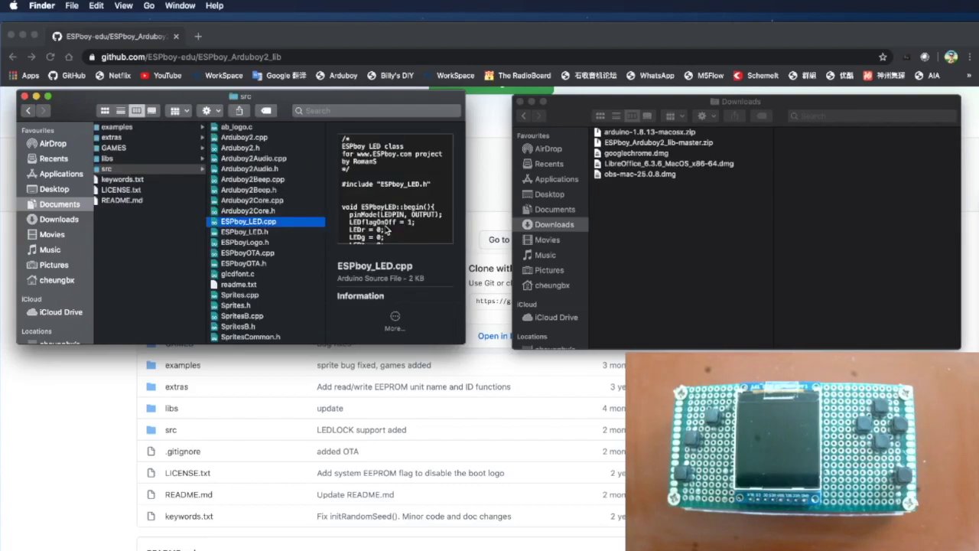
pyautogui.press('super+a')
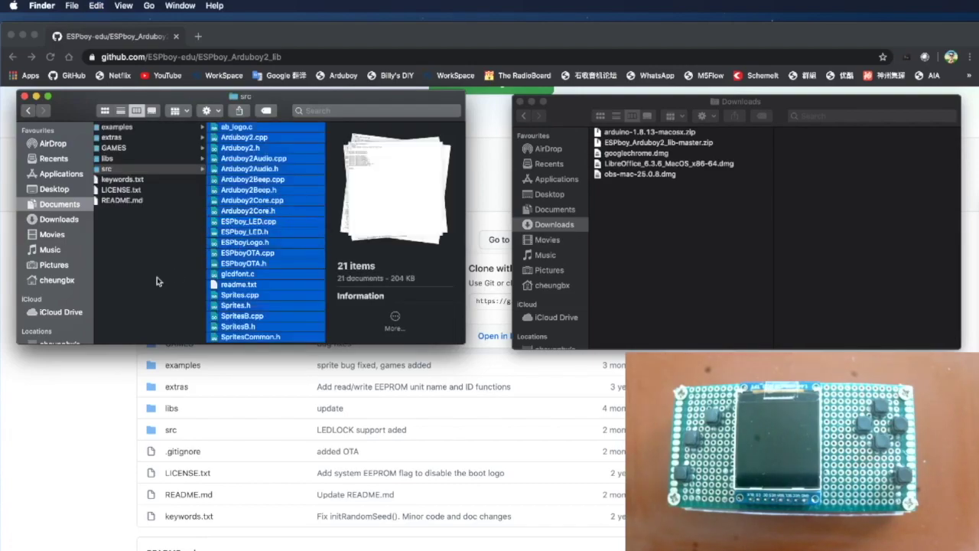
pyautogui.hscroll(-5, 157, 282)
pyautogui.moveTo(425, 195); pyautogui.dragTo(329, 262)
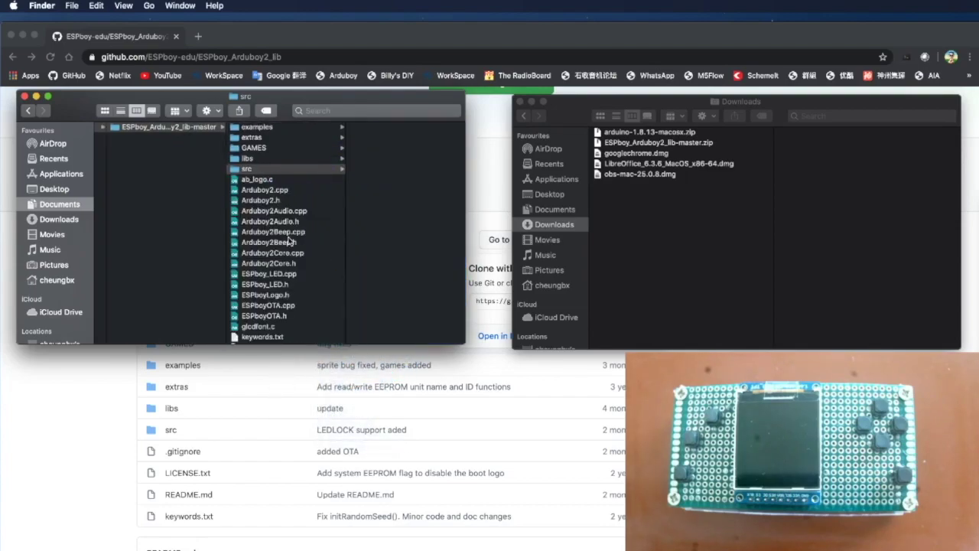
# Check the files in the ESPboy_Arduboy2_lib-master folder and open its GAMES folder.
pyautogui.scroll(-2, 290, 242)
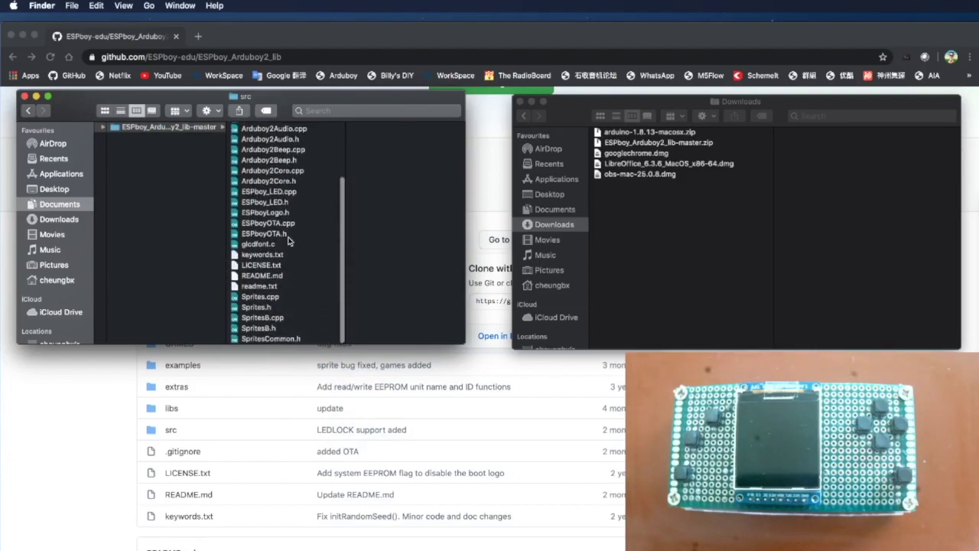
pyautogui.scroll(1, 290, 242)
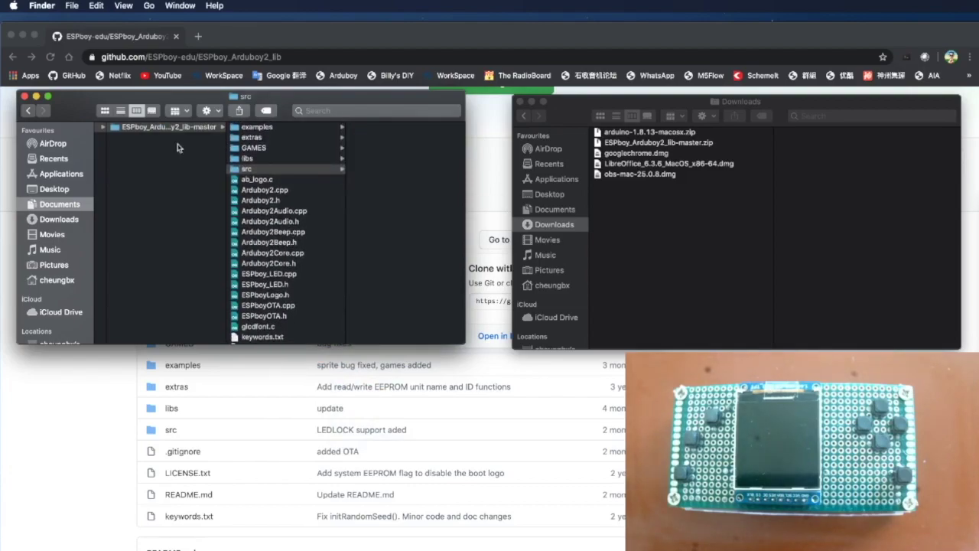
pyautogui.hscroll(-2, 152, 172)
pyautogui.hscroll(-5, 152, 171)
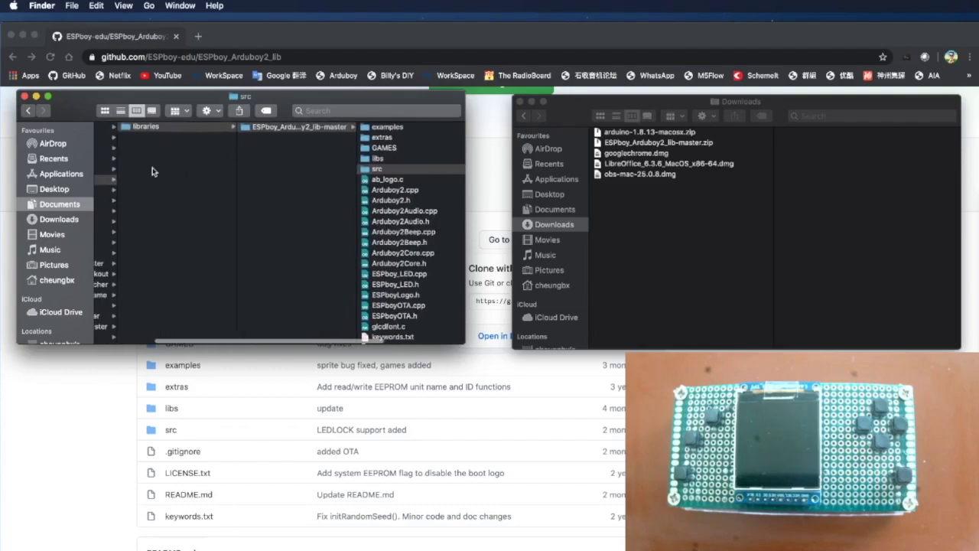
pyautogui.click(389, 150)
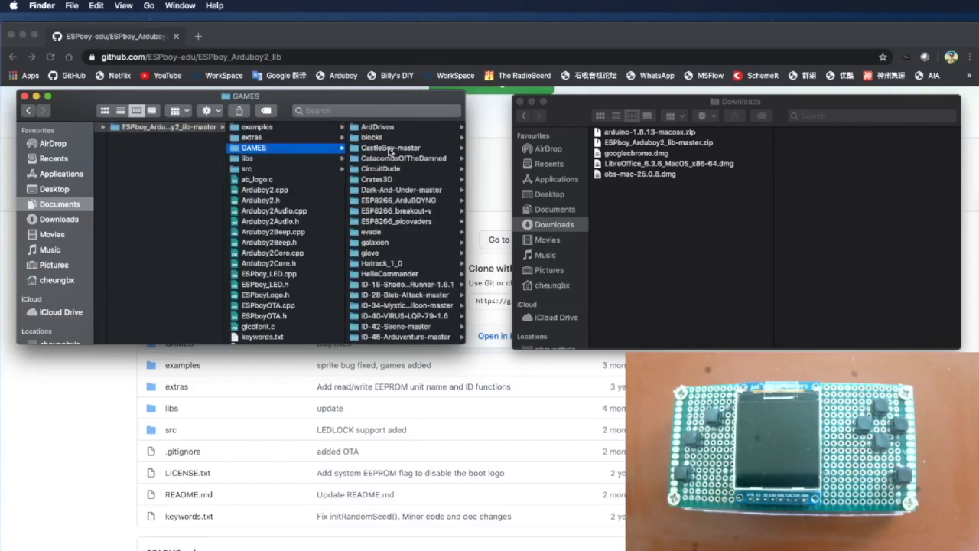
# Move the GAMES folder out of ESPboy_Arduboy2_lib-master into the Arduino folder.
pyautogui.hscroll(-5, 176, 227)
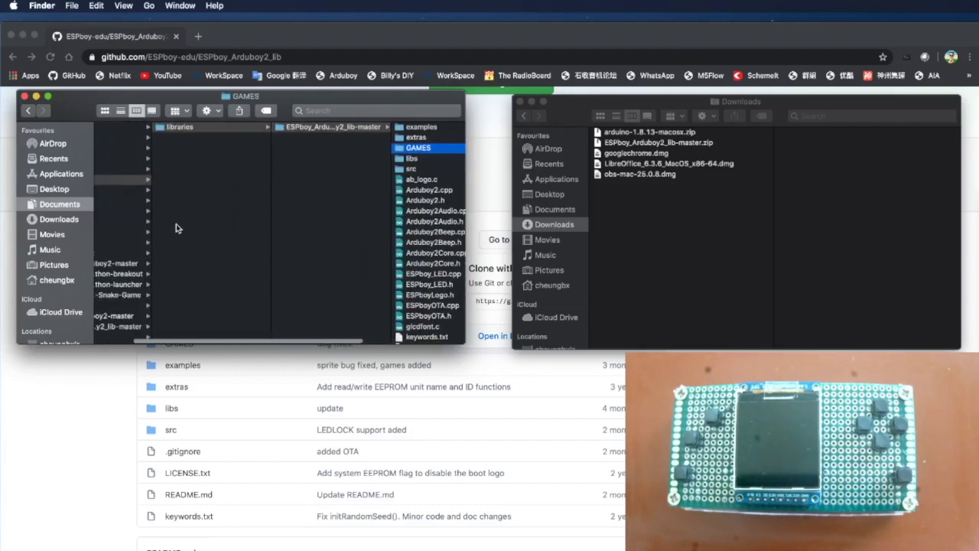
pyautogui.moveTo(447, 150); pyautogui.dragTo(210, 196)
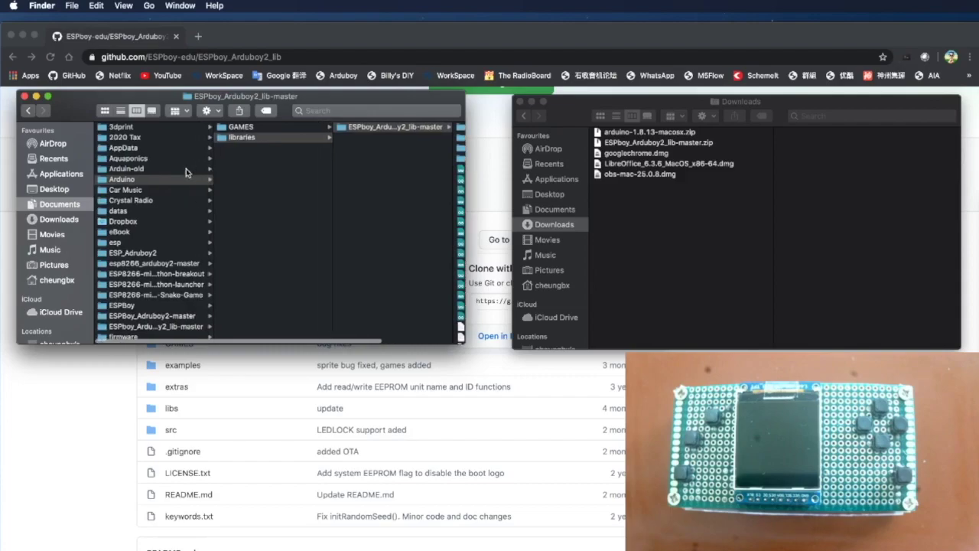
pyautogui.click(234, 127)
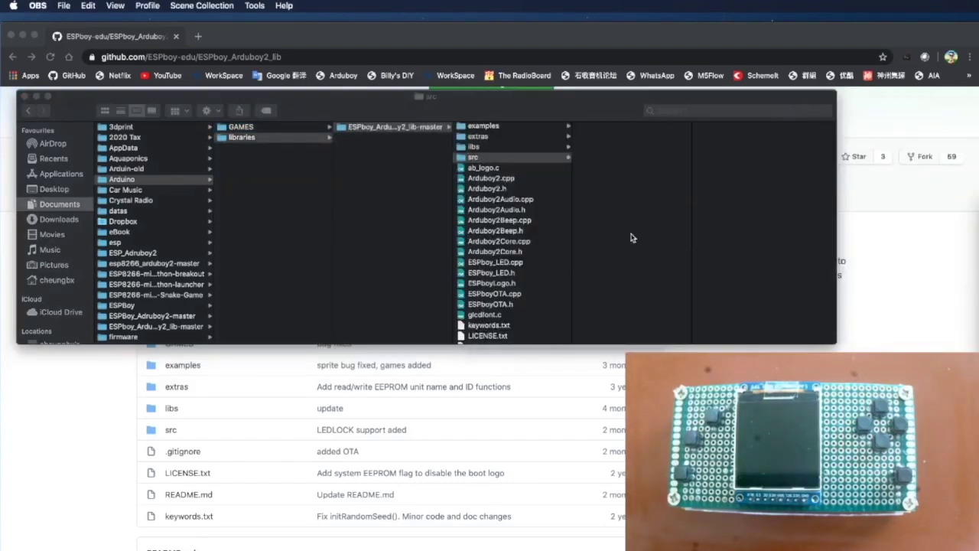
# Move the ArduboyTones-master and FixedPointsArduino-master folders from the library's libs folder into the Arduino libraries folder.
pyautogui.click(494, 154)
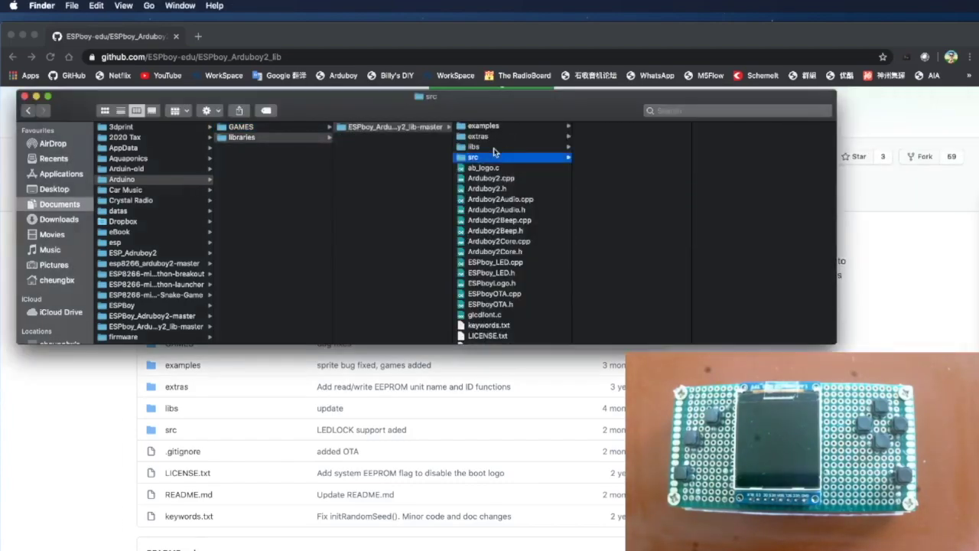
pyautogui.click(494, 147)
pyautogui.click(626, 136)
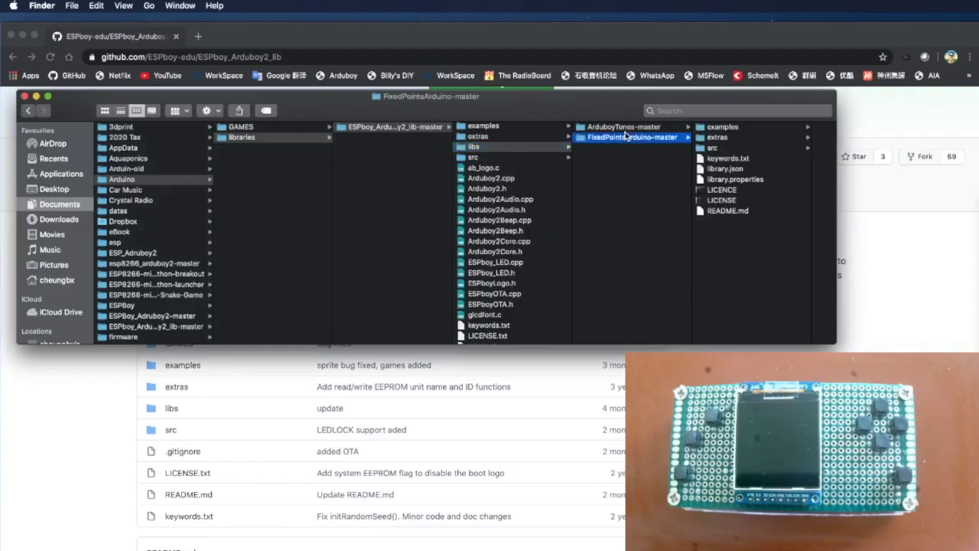
pyautogui.keyDown('shift'); pyautogui.click(626, 128); pyautogui.keyUp('shift')
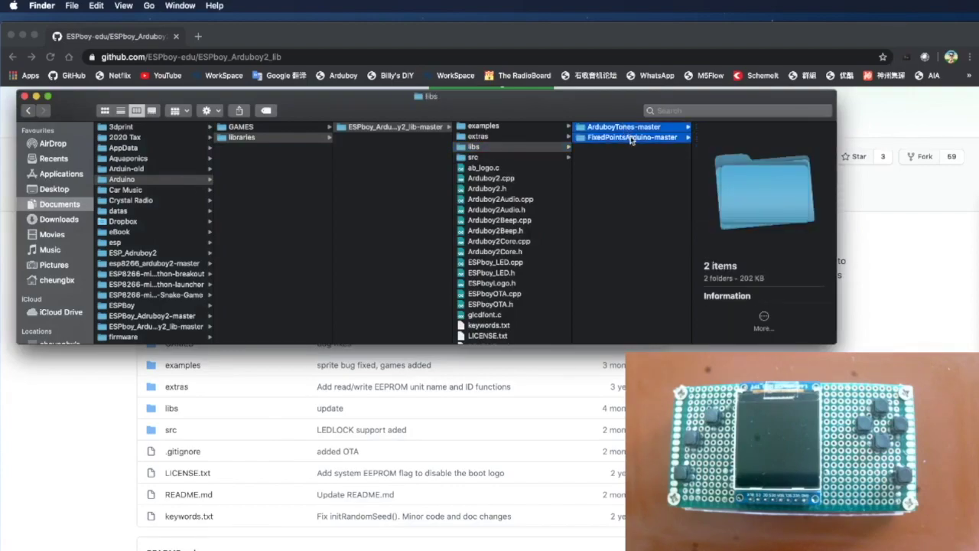
pyautogui.moveTo(631, 138); pyautogui.dragTo(385, 184)
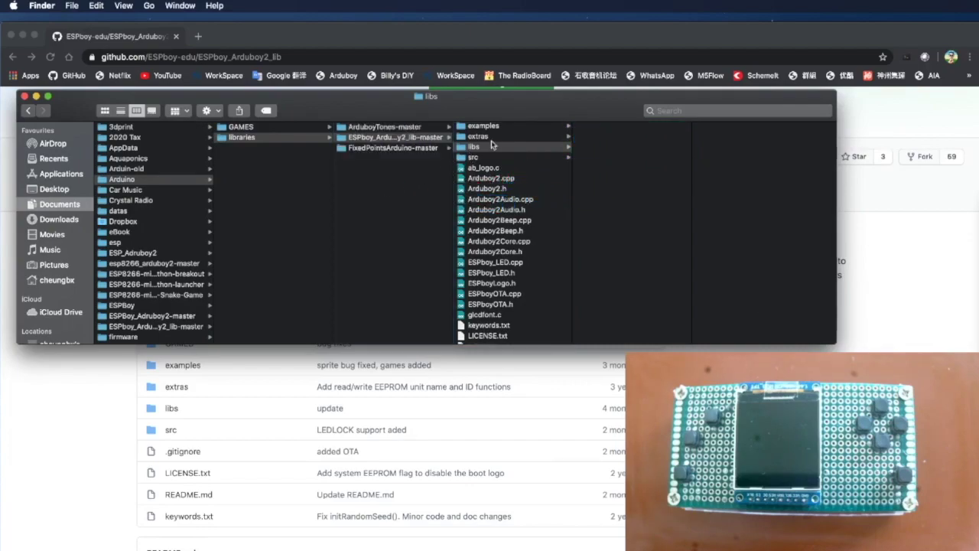
pyautogui.click(393, 188)
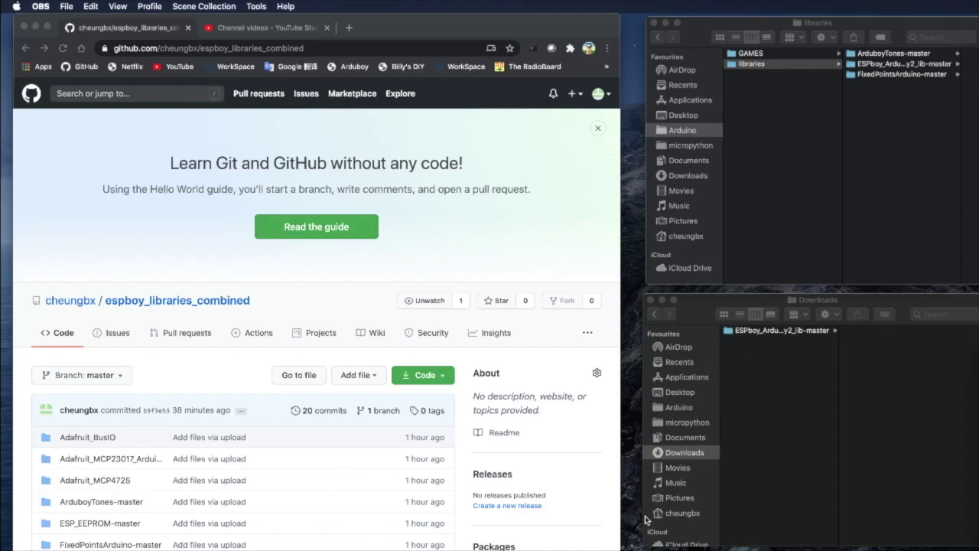
# Switch to Chrome and download the espboy_libraries_combined repository from GitHub as a ZIP archive.
pyautogui.click(326, 48)
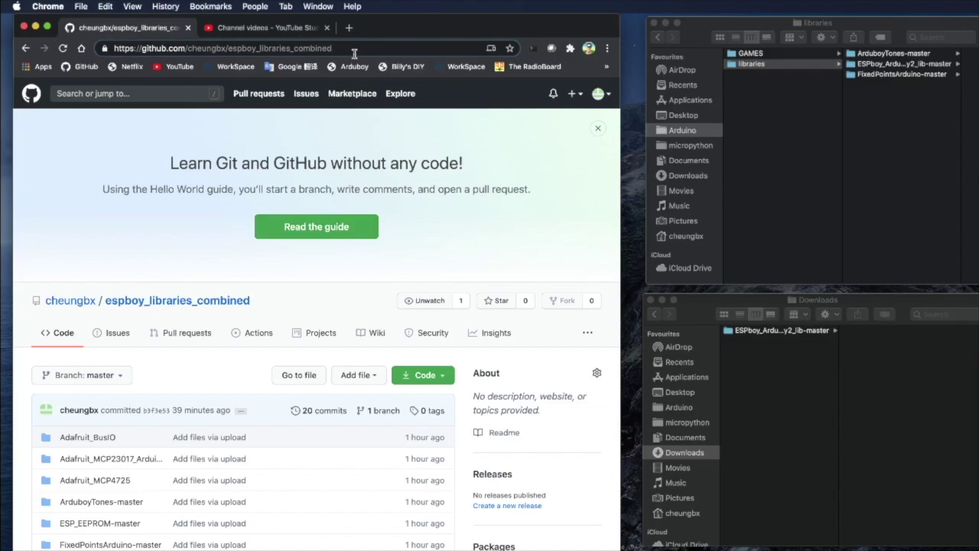
pyautogui.moveTo(353, 51); pyautogui.dragTo(100, 62)
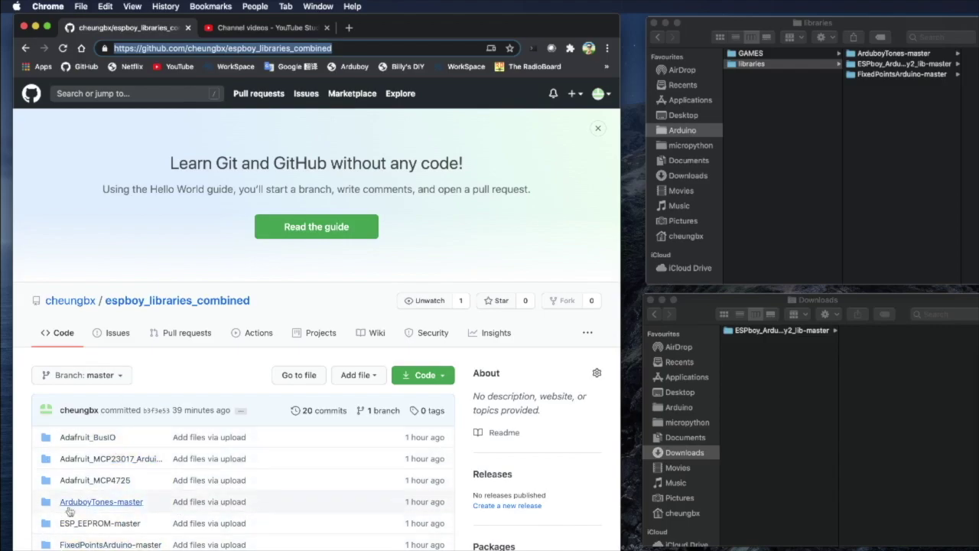
pyautogui.click(423, 380)
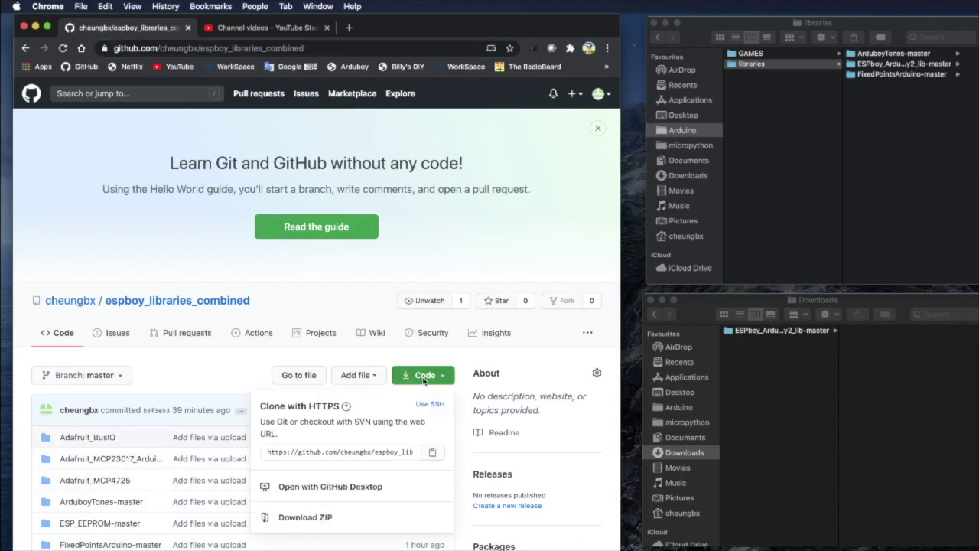
pyautogui.click(312, 528)
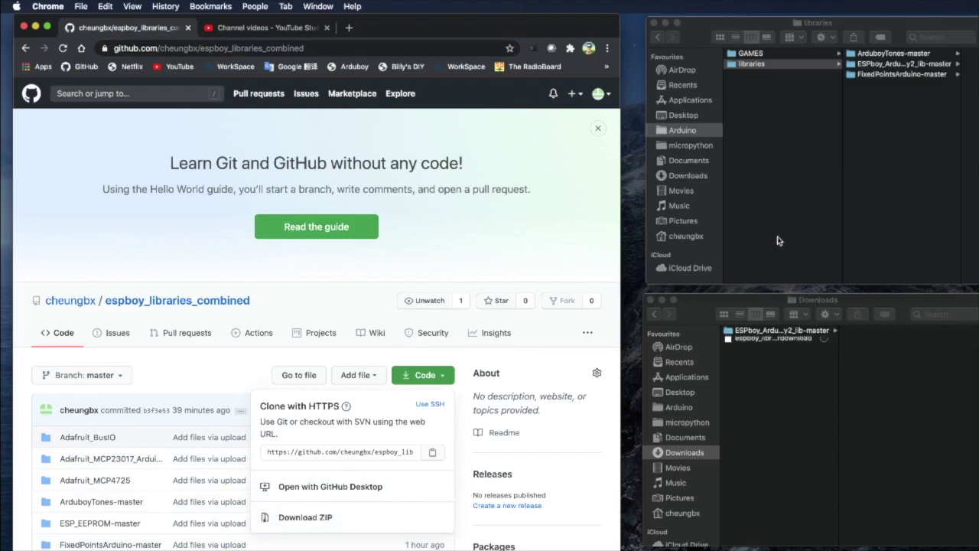
# Extract espboy_libraries_combined-master.zip in the Finder Downloads folder and show the contents of the extracted folder.
pyautogui.click(762, 345)
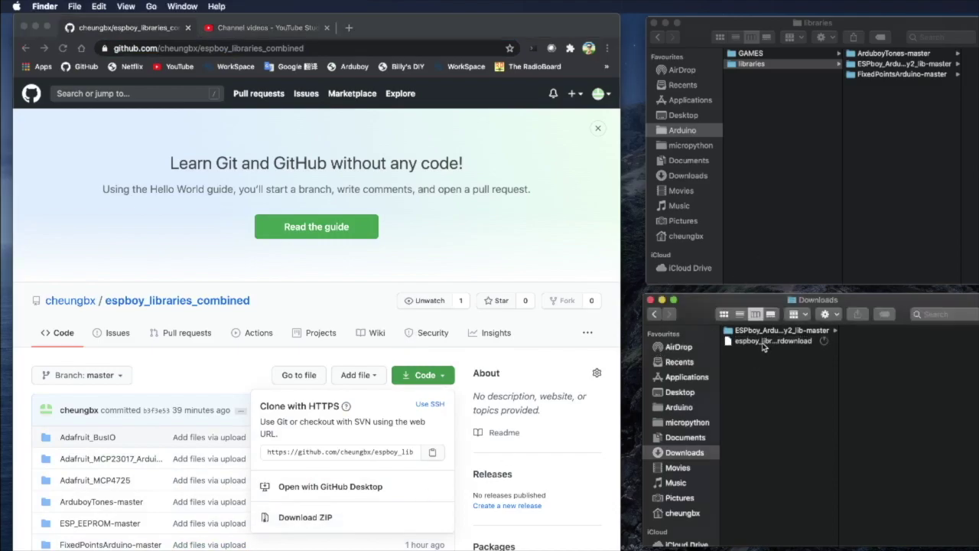
pyautogui.click(763, 346)
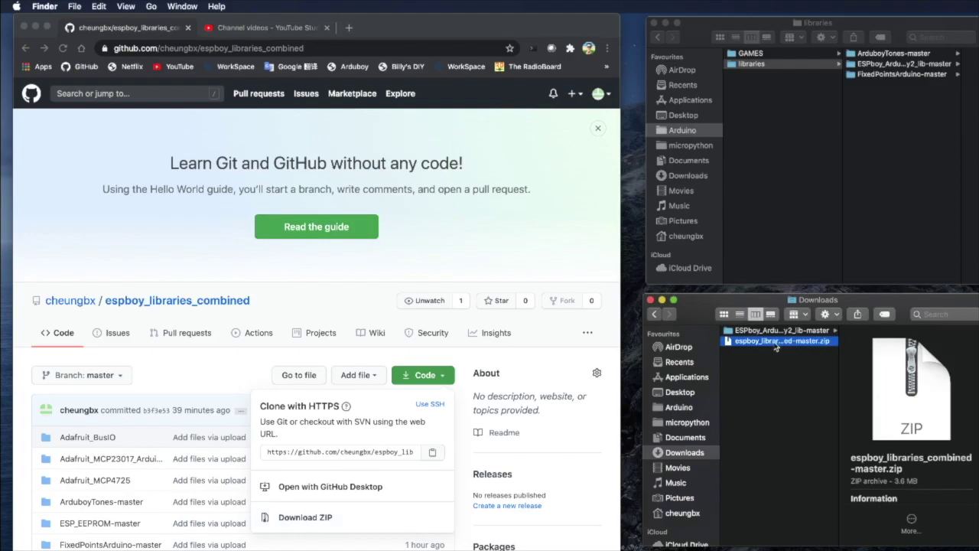
pyautogui.doubleClick(777, 347)
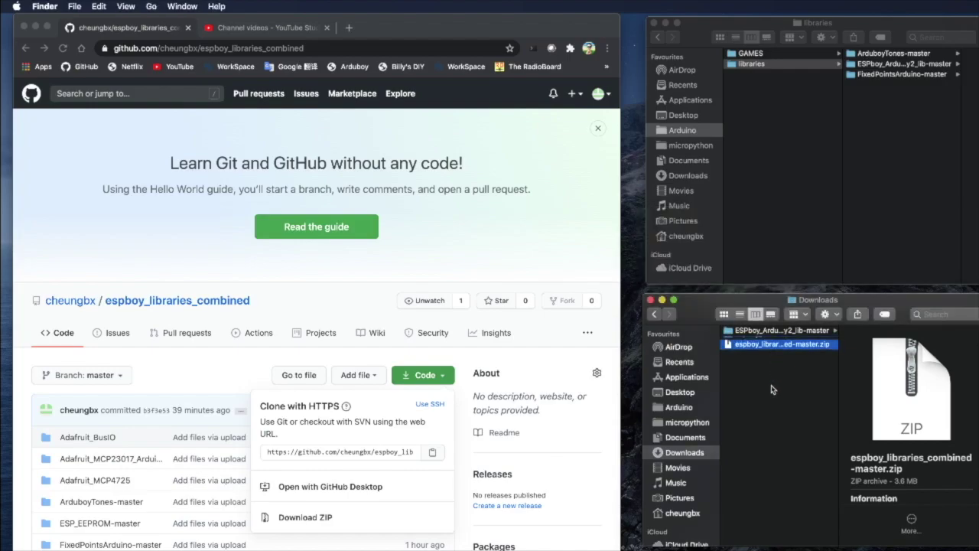
pyautogui.click(773, 332)
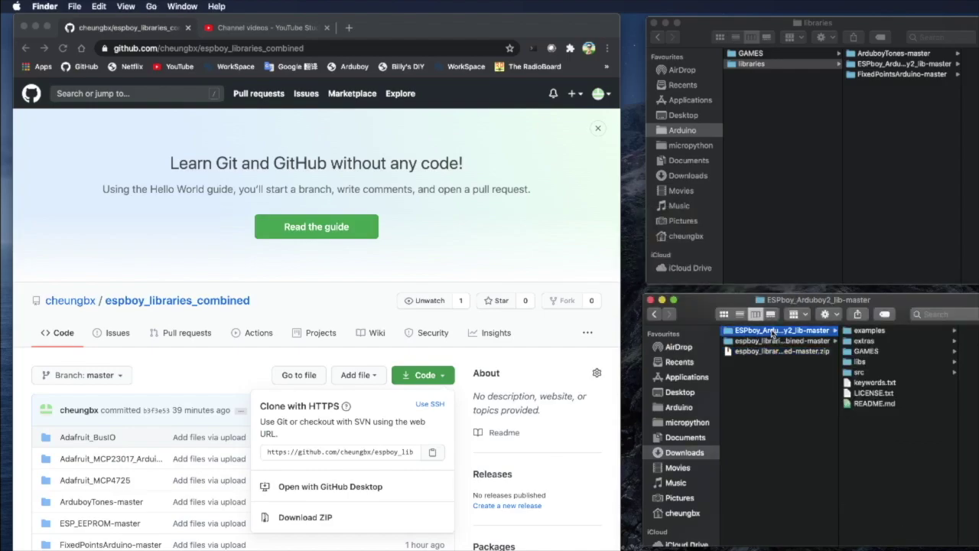
pyautogui.click(774, 343)
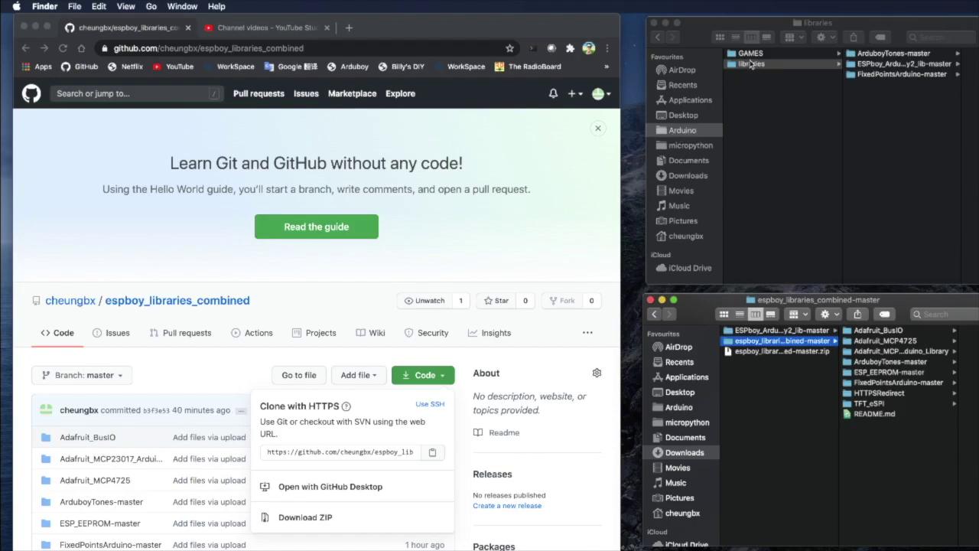
# Move the library folders from Adafruit_BusIO through TFT_eSPI out of espboy_libraries_combined-master into the Arduino libraries folder.
pyautogui.click(908, 69)
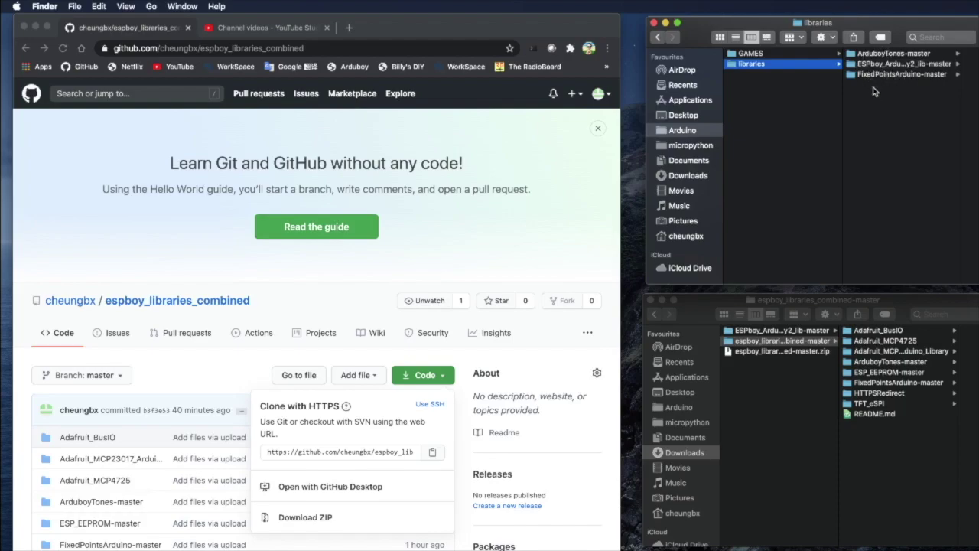
pyautogui.click(872, 331)
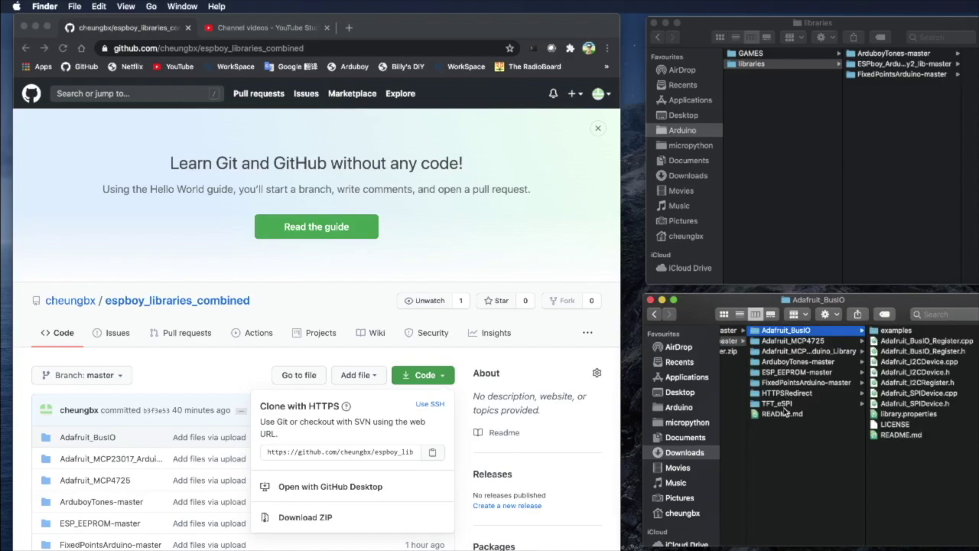
pyautogui.keyDown('shift'); pyautogui.click(784, 405); pyautogui.keyUp('shift')
pyautogui.moveTo(790, 373); pyautogui.dragTo(897, 142)
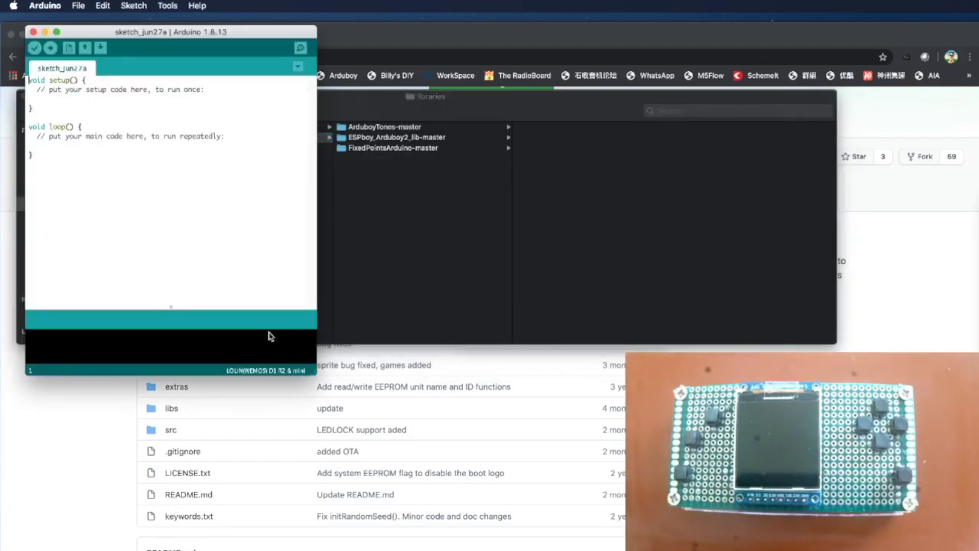
# Move the Arduino sketch window clear, open the Library Manager and search it for MCP23017.
pyautogui.moveTo(152, 36); pyautogui.dragTo(135, 56)
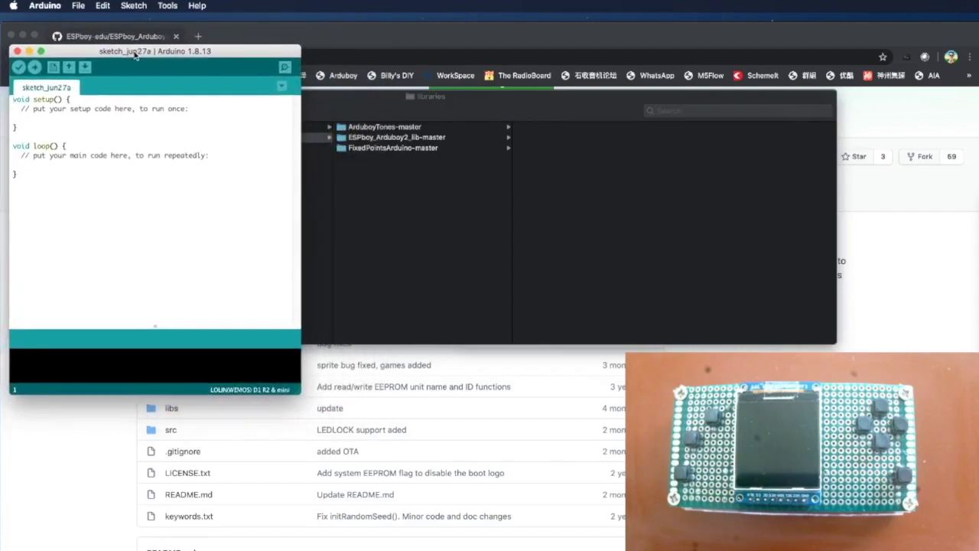
pyautogui.click(133, 5)
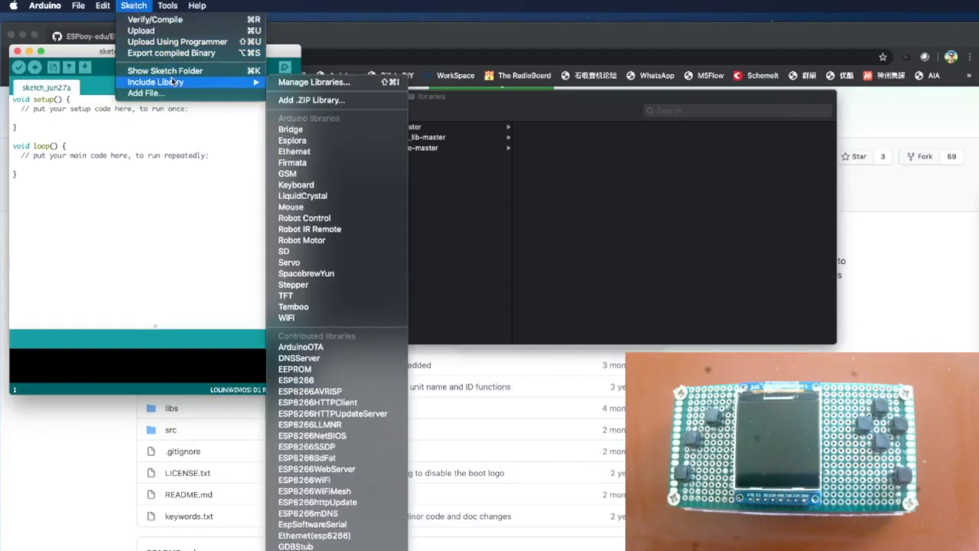
pyautogui.moveTo(257, 82)
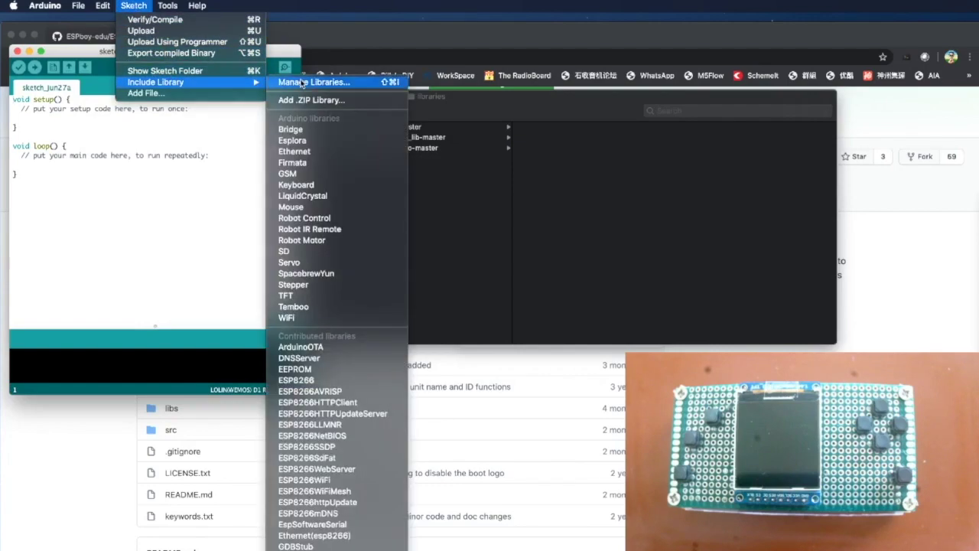
pyautogui.click(301, 78)
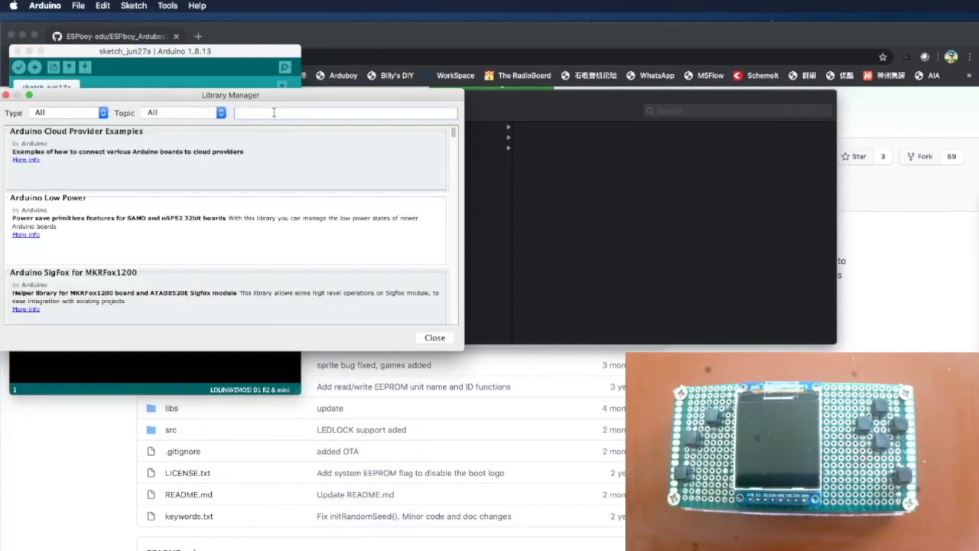
pyautogui.write('MCP23017')
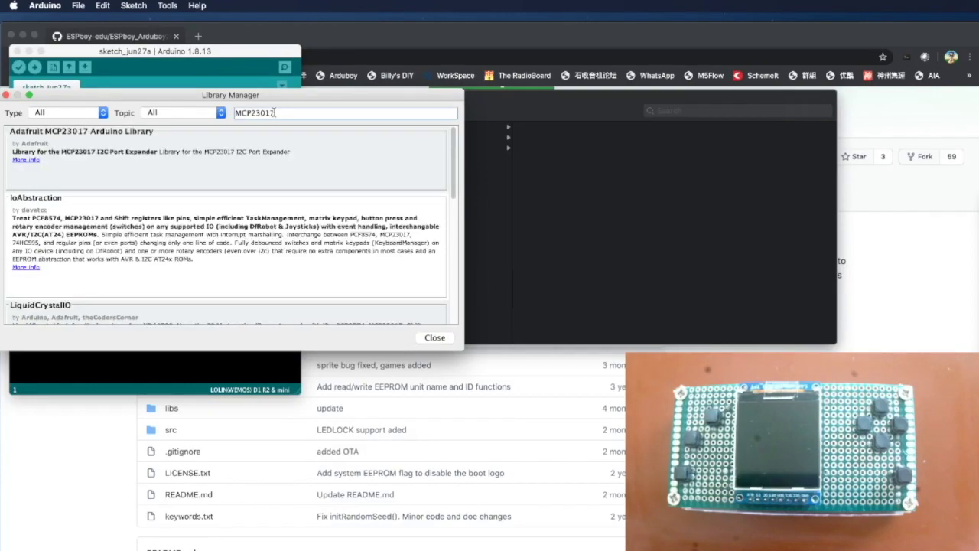
# Install version 1.1.0 of the Adafruit MCP23017 Arduino Library and check the library list.
pyautogui.moveTo(121, 145)
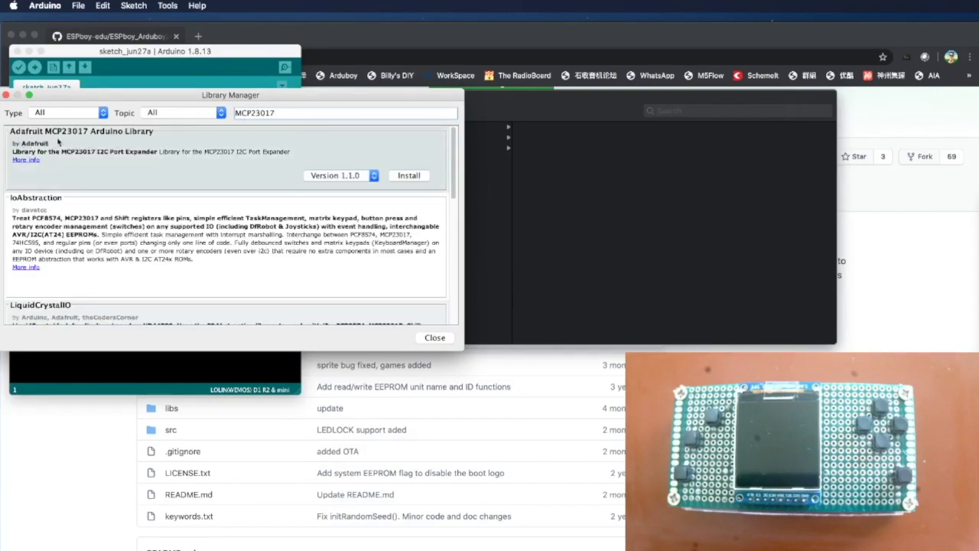
pyautogui.click(375, 176)
pyautogui.click(375, 176)
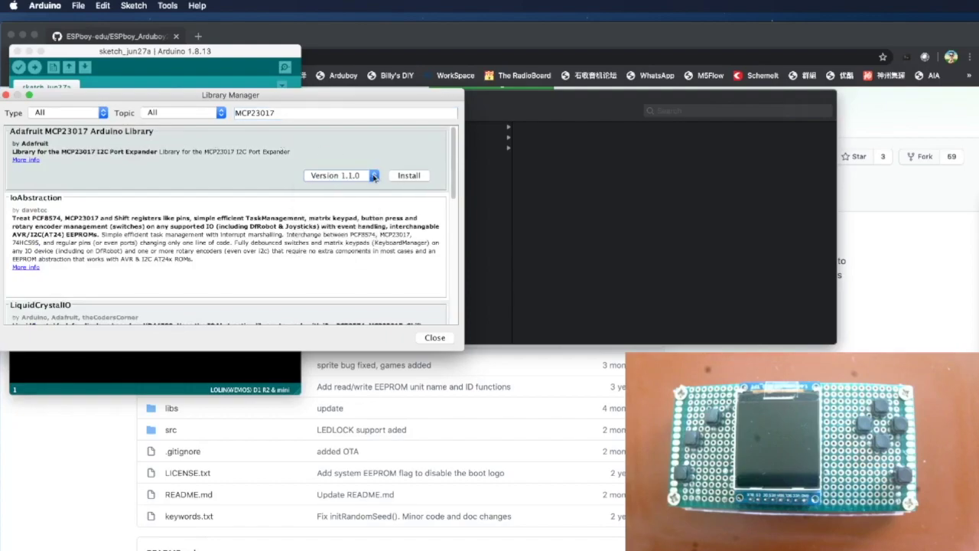
pyautogui.click(407, 177)
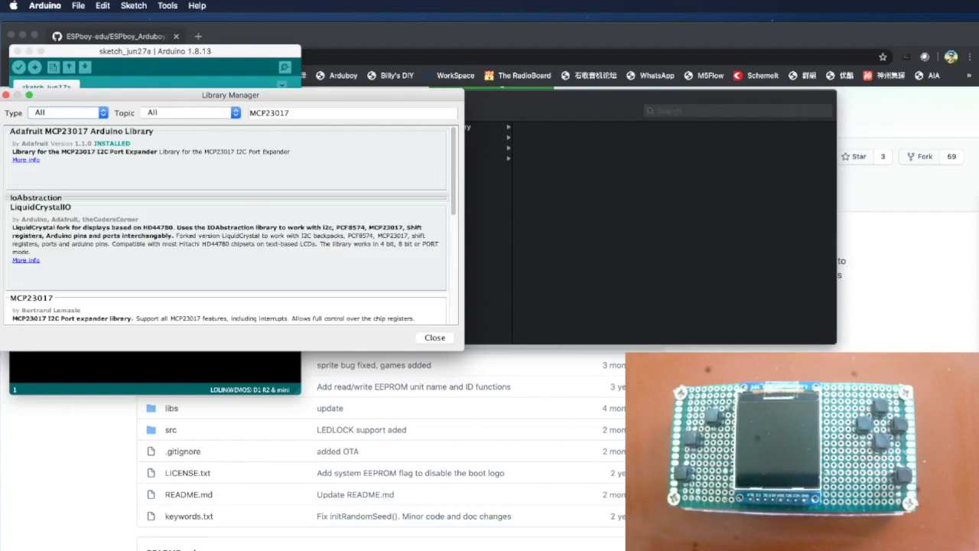
pyautogui.scroll(-1, 382, 311)
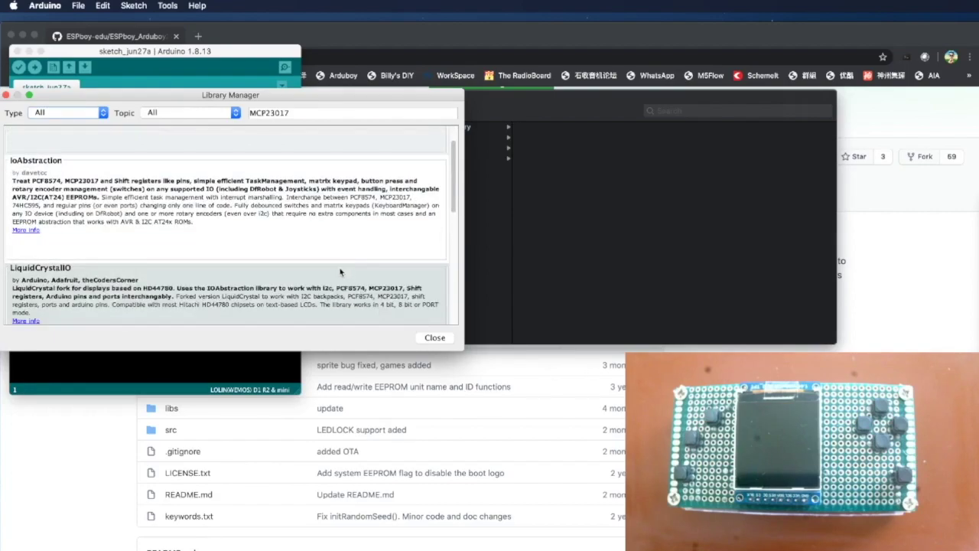
pyautogui.scroll(1, 339, 250)
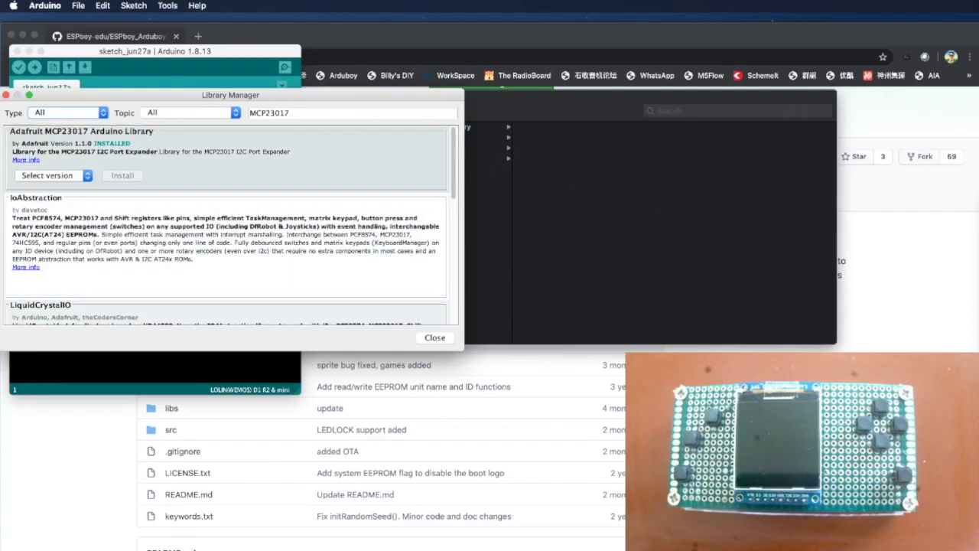
# Search the Library Manager for MCP4725 and install Adafruit MCP4725 version 2.0.0 with all missing dependencies.
pyautogui.press('super+Tab')
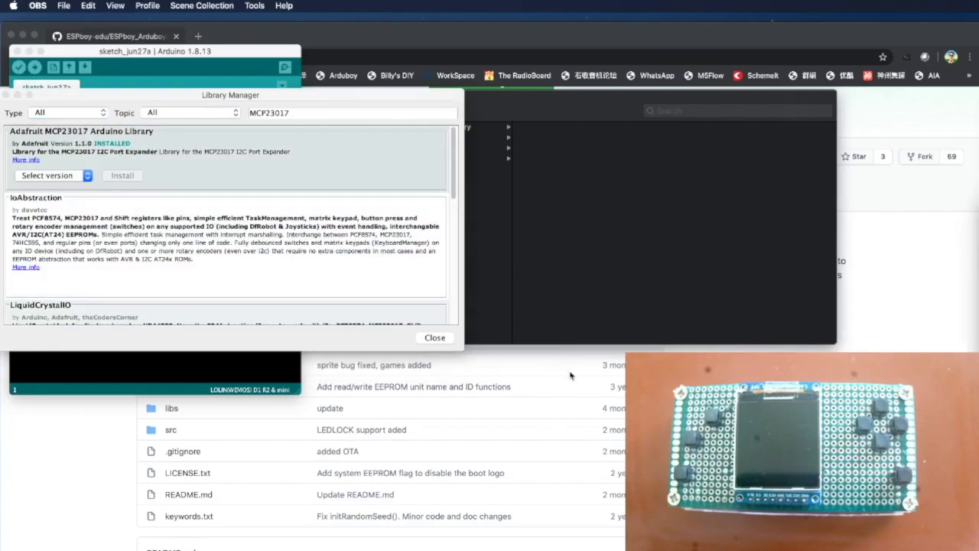
pyautogui.click(306, 114)
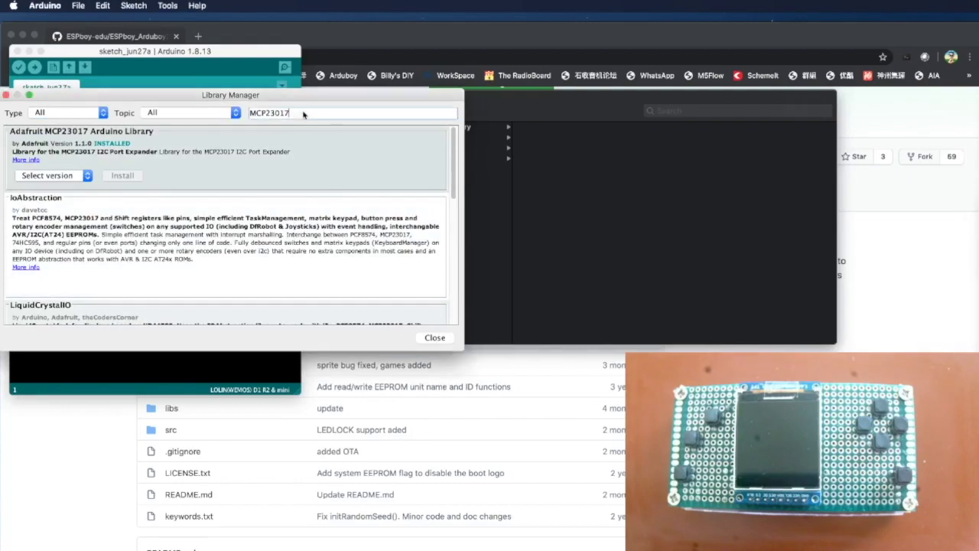
pyautogui.press('BackSpace')
pyautogui.press('BackSpace')
pyautogui.press('BackSpace')
pyautogui.press('BackSpace')
pyautogui.press('BackSpace')
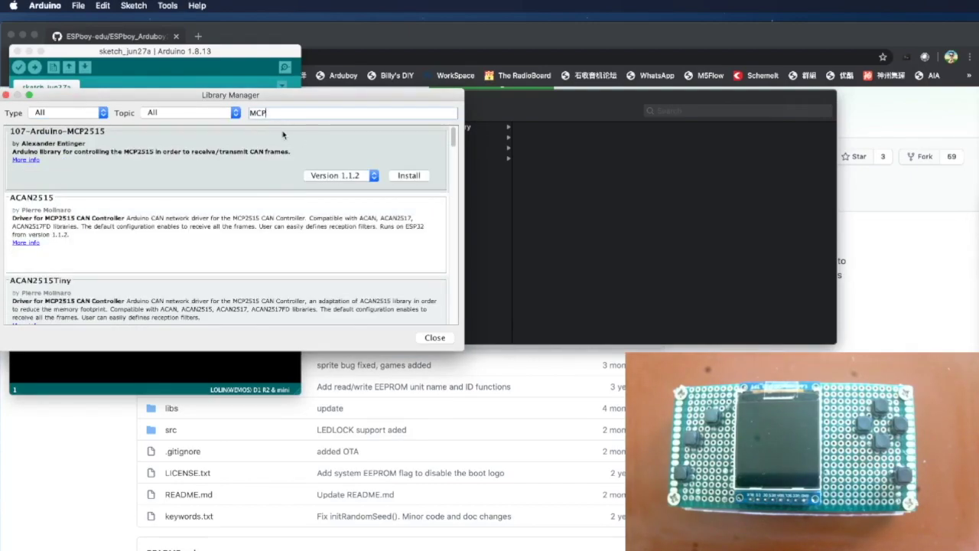
pyautogui.write('4725')
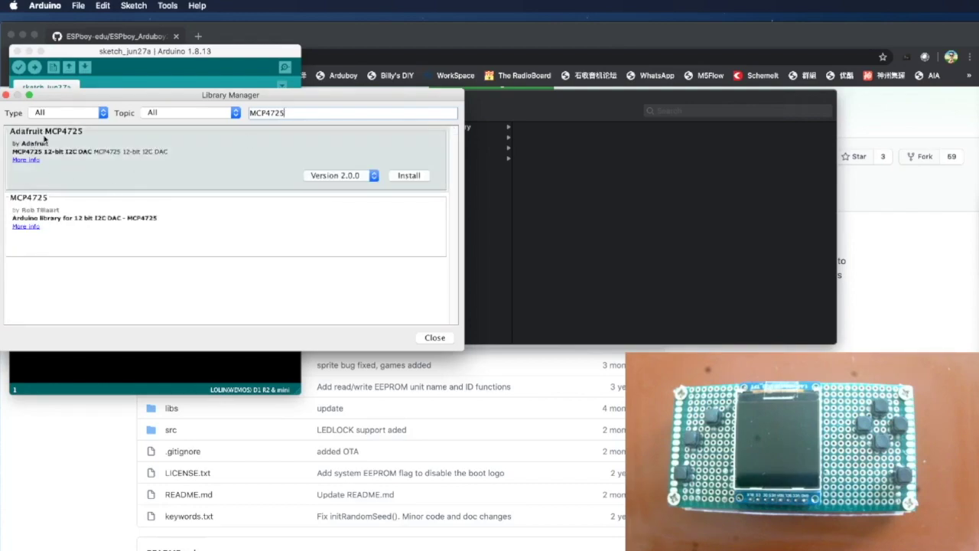
pyautogui.click(408, 177)
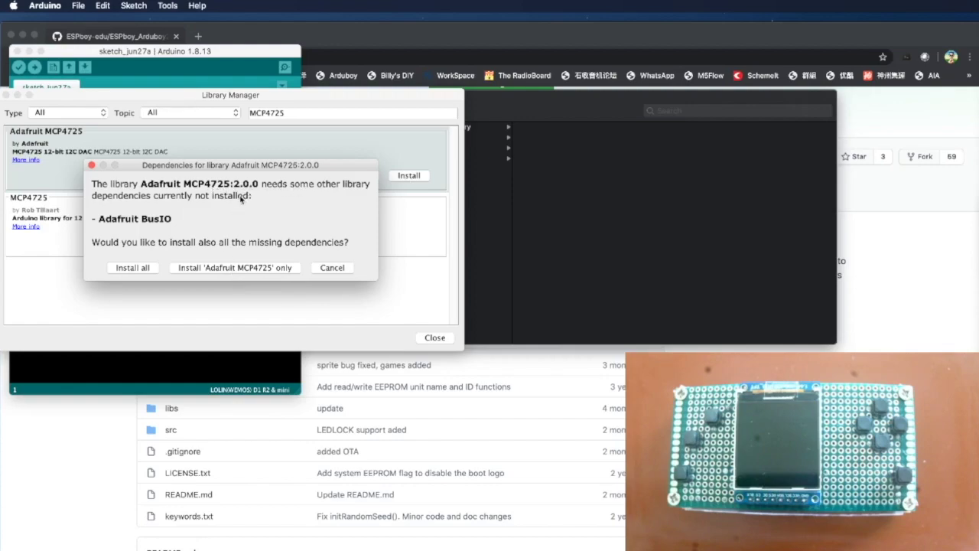
pyautogui.click(132, 268)
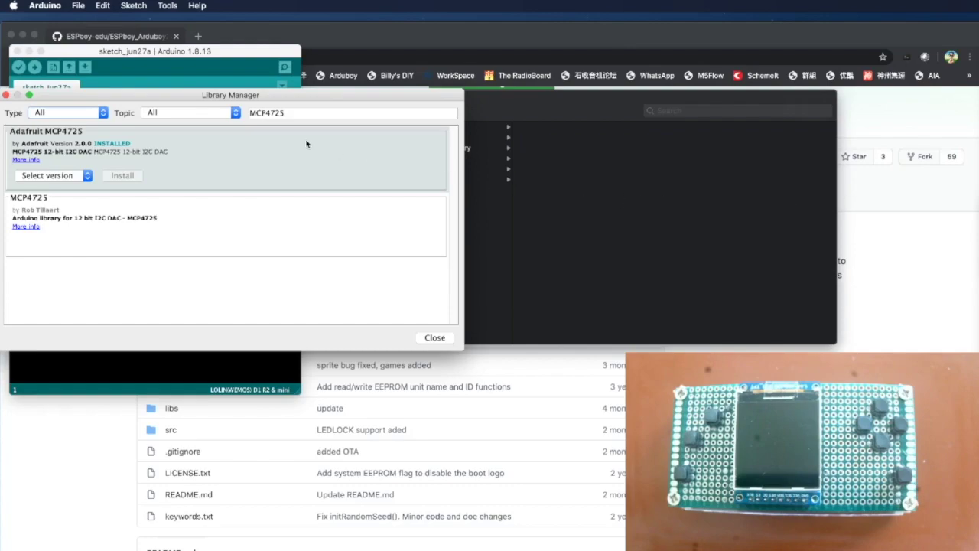
# Search the Library Manager for TFT_espi and install version 2.2.6 of the TFT_eSPI library.
pyautogui.click(294, 112)
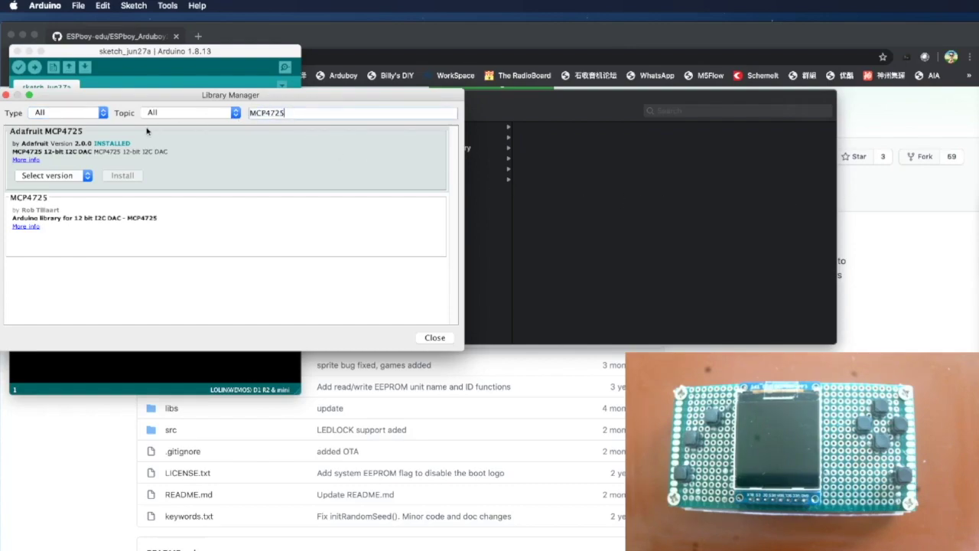
pyautogui.press('BackSpace')
pyautogui.press('BackSpace')
pyautogui.press('BackSpace')
pyautogui.press('BackSpace')
pyautogui.press('BackSpace')
pyautogui.press('BackSpace')
pyautogui.press('BackSpace')
pyautogui.write('TFT_Esp')
pyautogui.press('BackSpace')
pyautogui.press('BackSpace')
pyautogui.press('BackSpace')
pyautogui.write('espi')
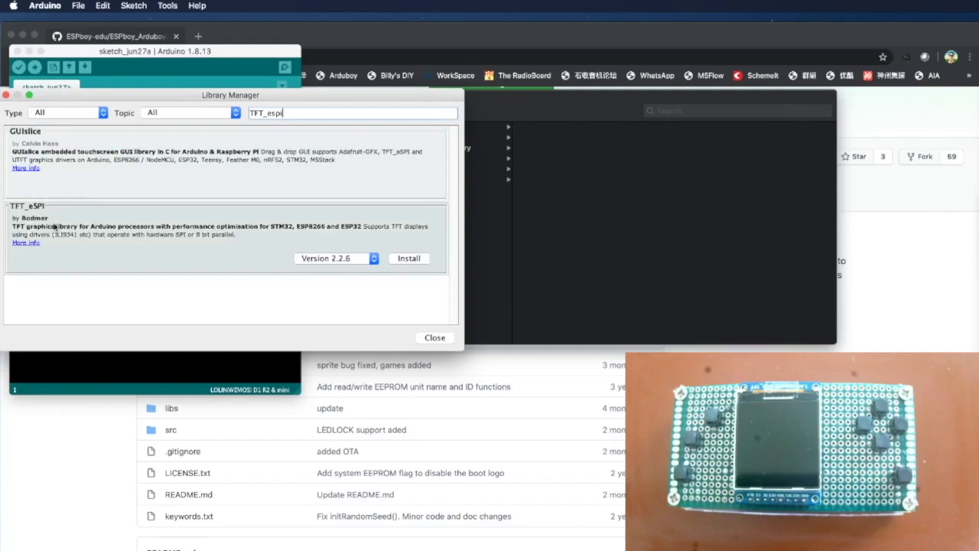
pyautogui.moveTo(35, 191)
pyautogui.moveTo(14, 205)
pyautogui.click(413, 261)
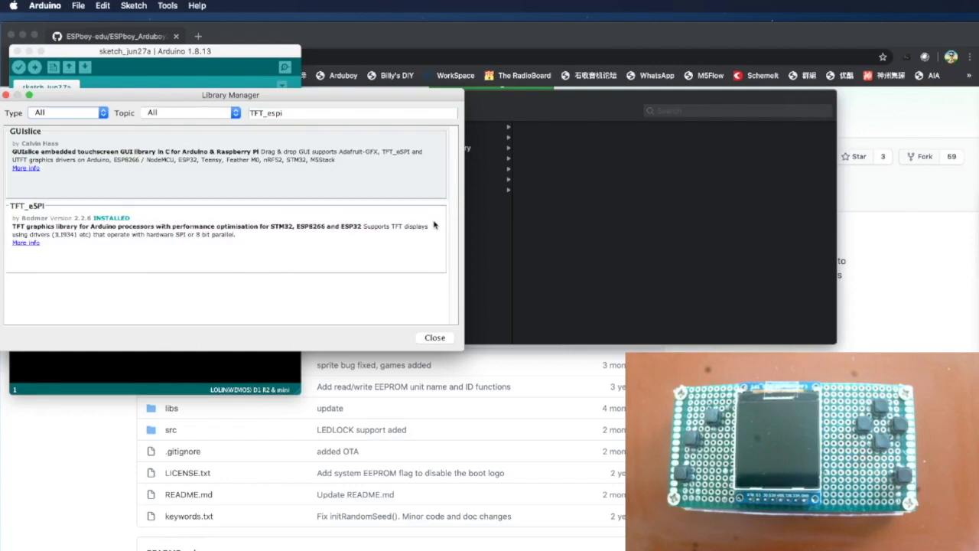
# Search the Library Manager for HTTPSRedirect and copy the search term.
pyautogui.click(283, 112)
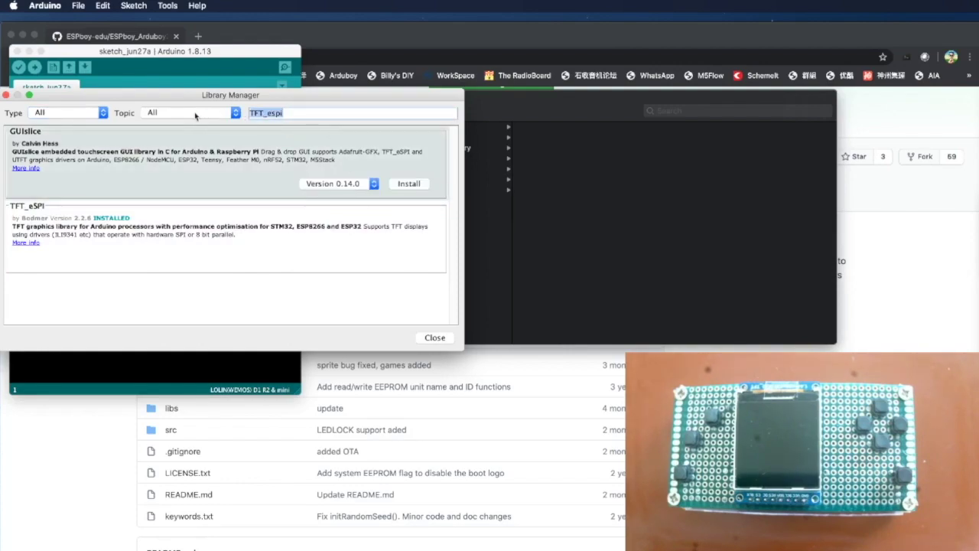
pyautogui.write('HTTPSRedirect')
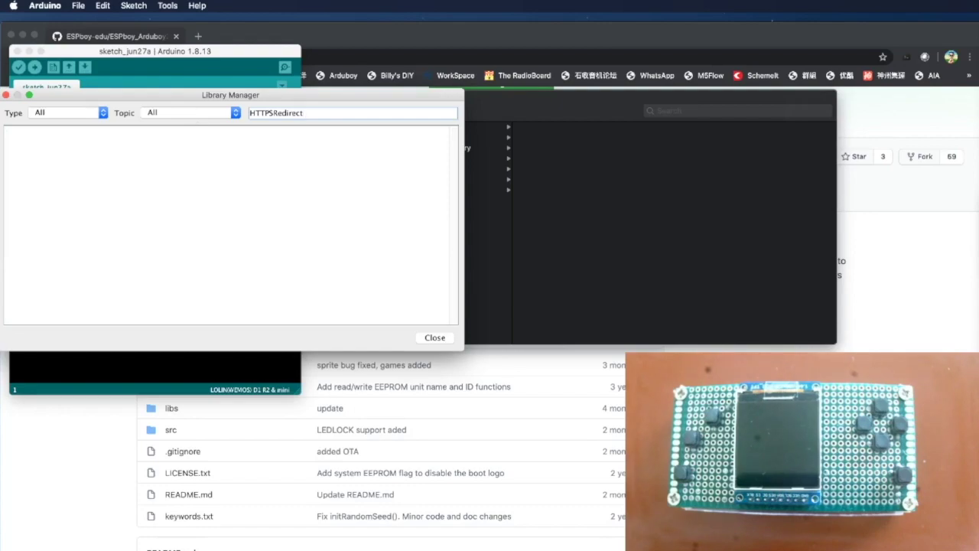
pyautogui.moveTo(320, 111); pyautogui.dragTo(283, 113)
pyautogui.click(283, 113)
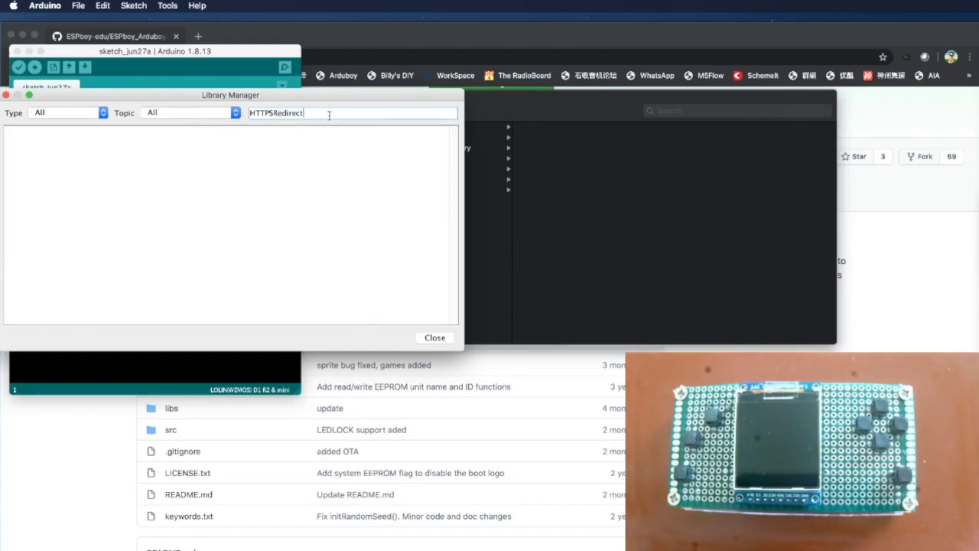
pyautogui.doubleClick(243, 112)
pyautogui.press('super+c')
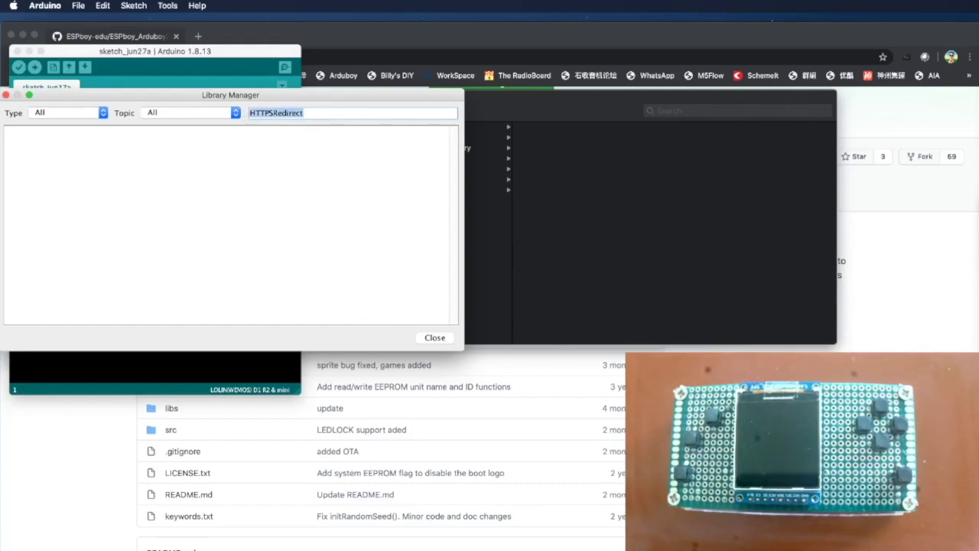
# Switch to Chrome, return to the GitHub home page and search all of GitHub for the copied term HTTPSRedirect.
pyautogui.press('super+Tab')
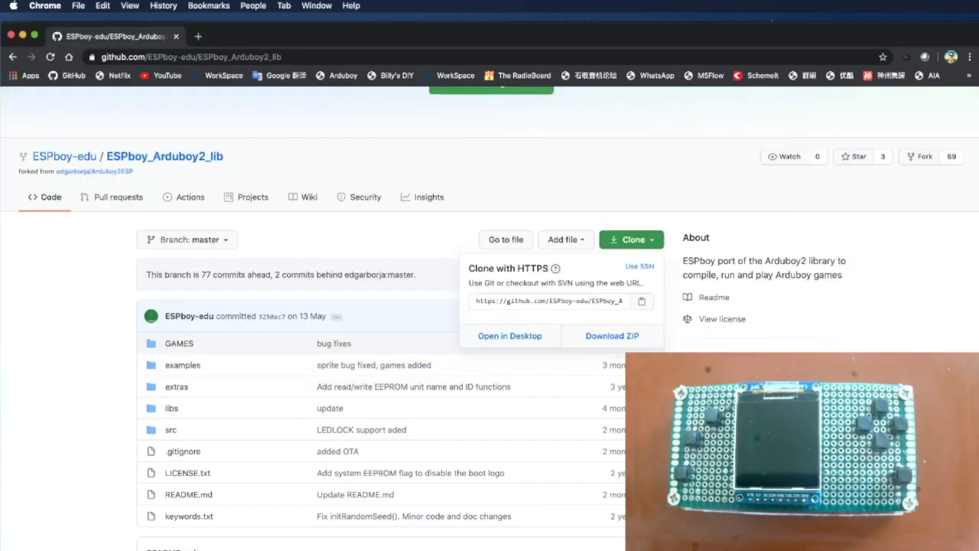
pyautogui.scroll(3, 213, 138)
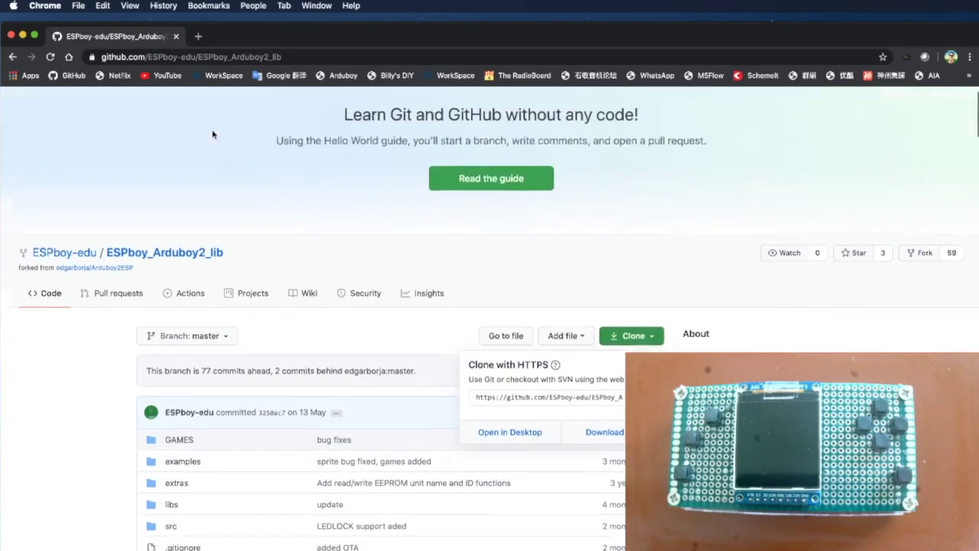
pyautogui.click(13, 58)
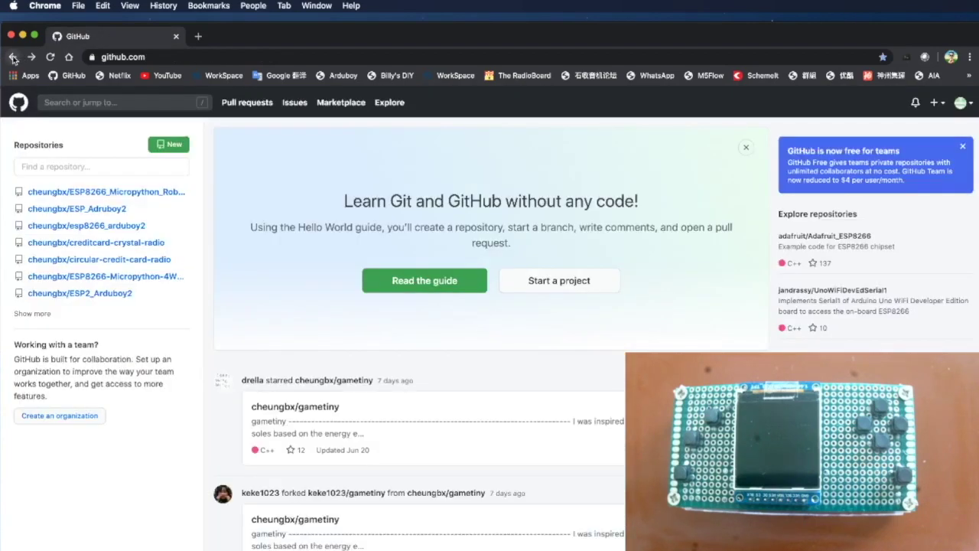
pyautogui.click(56, 169)
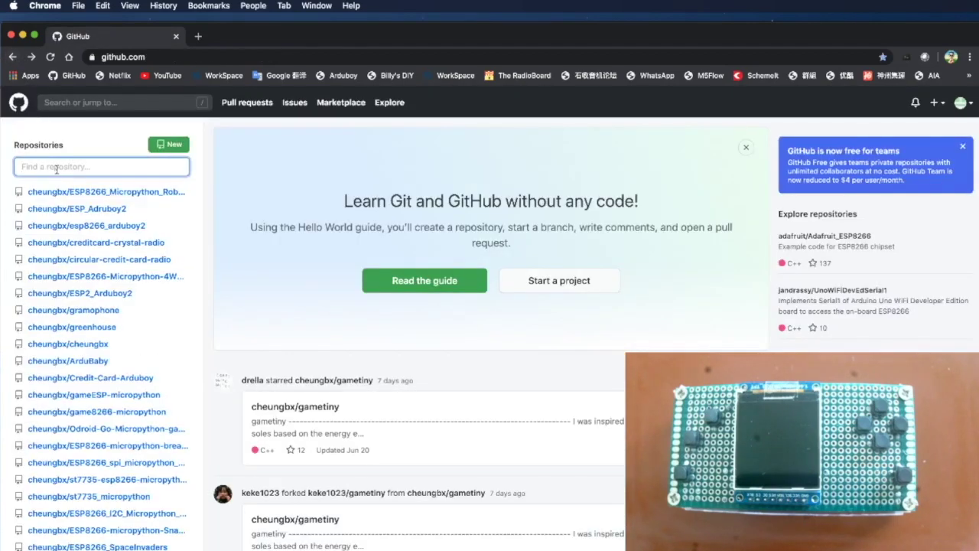
pyautogui.click(58, 102)
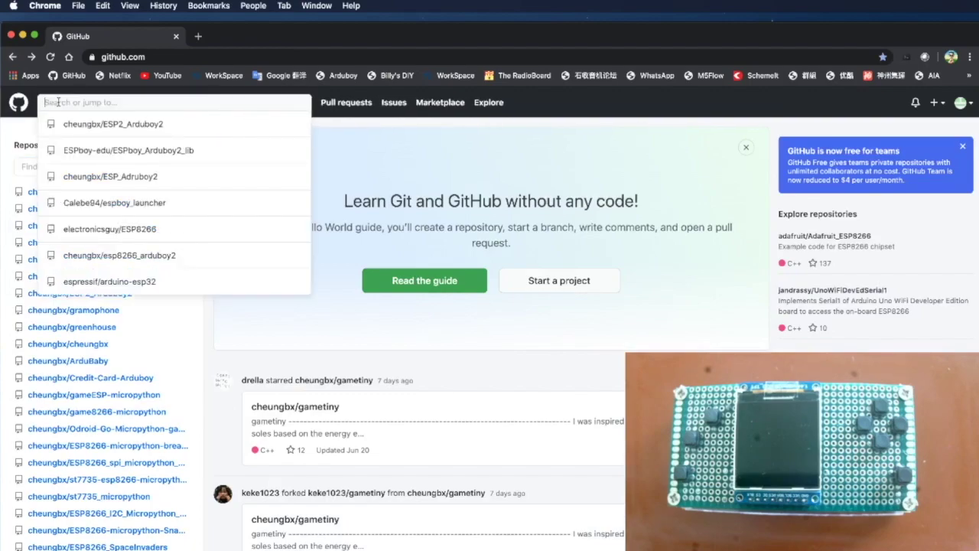
pyautogui.press('super+v')
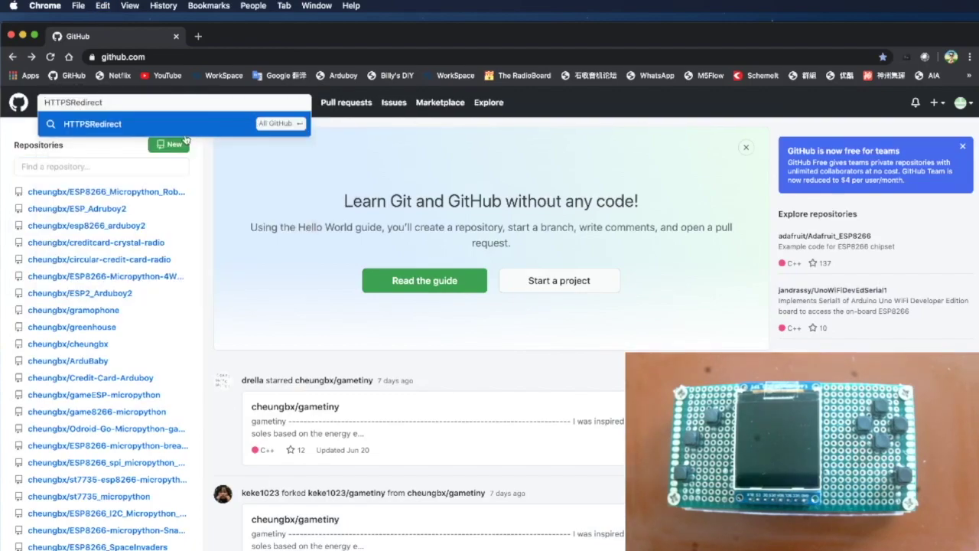
pyautogui.click(126, 131)
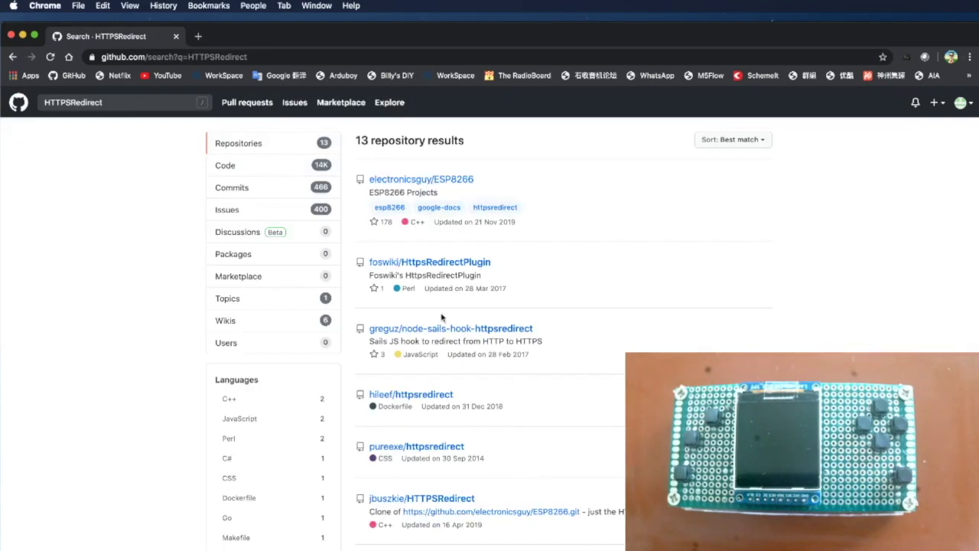
# Open the electronicsguy/ESP8266 repository and download it as a ZIP.
pyautogui.click(425, 182)
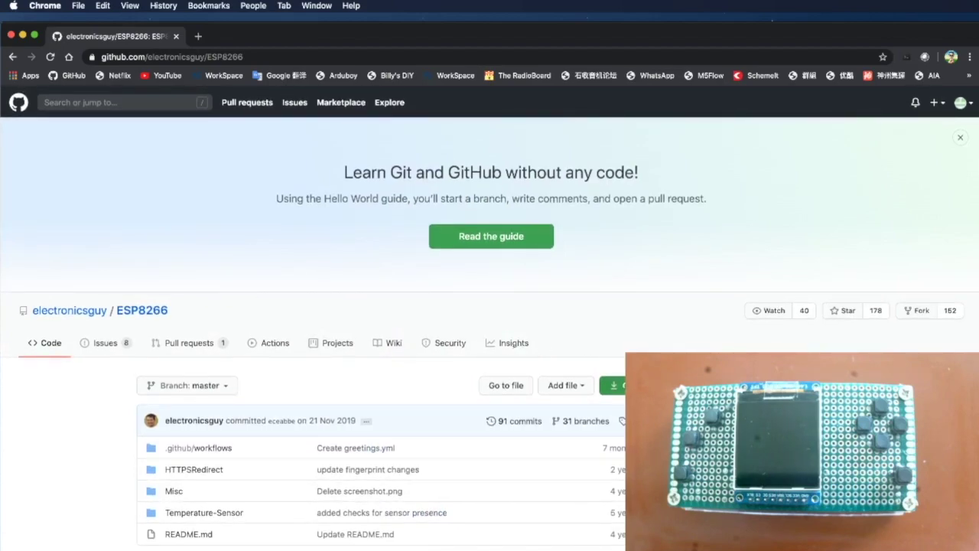
pyautogui.click(612, 384)
pyautogui.click(618, 482)
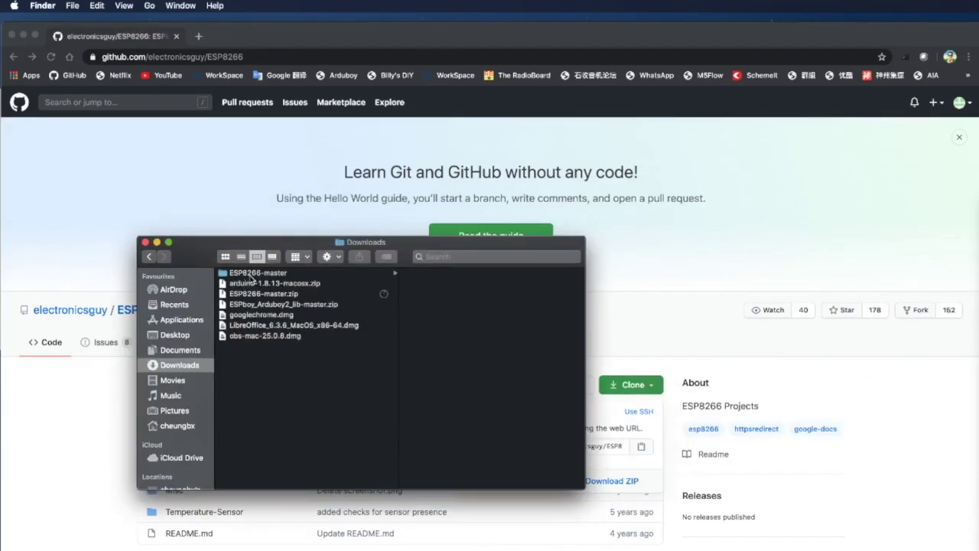
# In Finder, move the HTTPSRedirect folder from the extracted ESP8266-master download into the Arduino libraries folder.
pyautogui.click(251, 273)
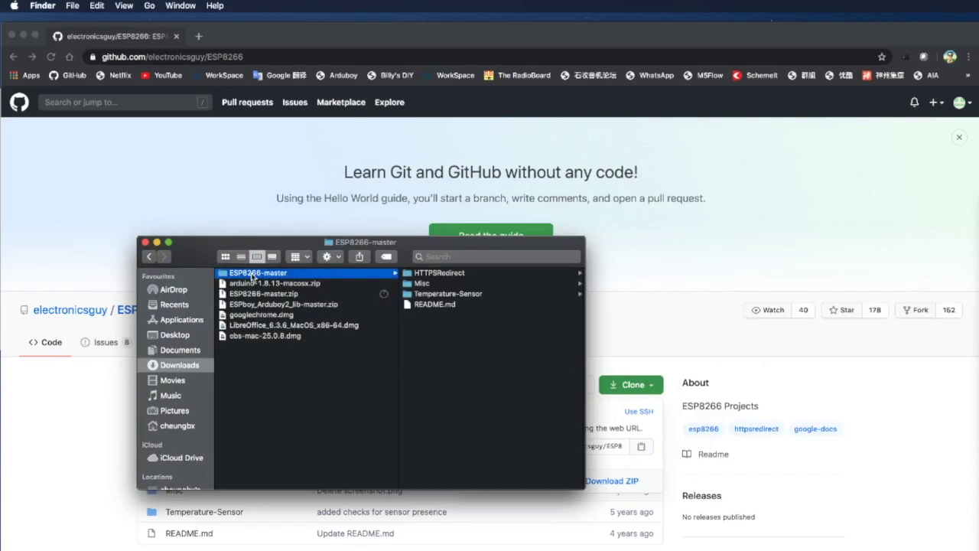
pyautogui.click(265, 294)
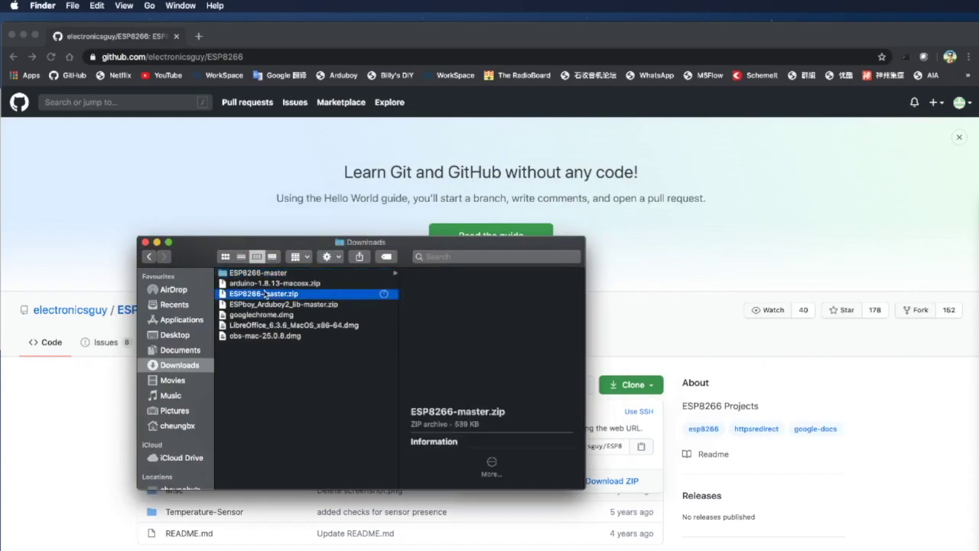
pyautogui.click(263, 273)
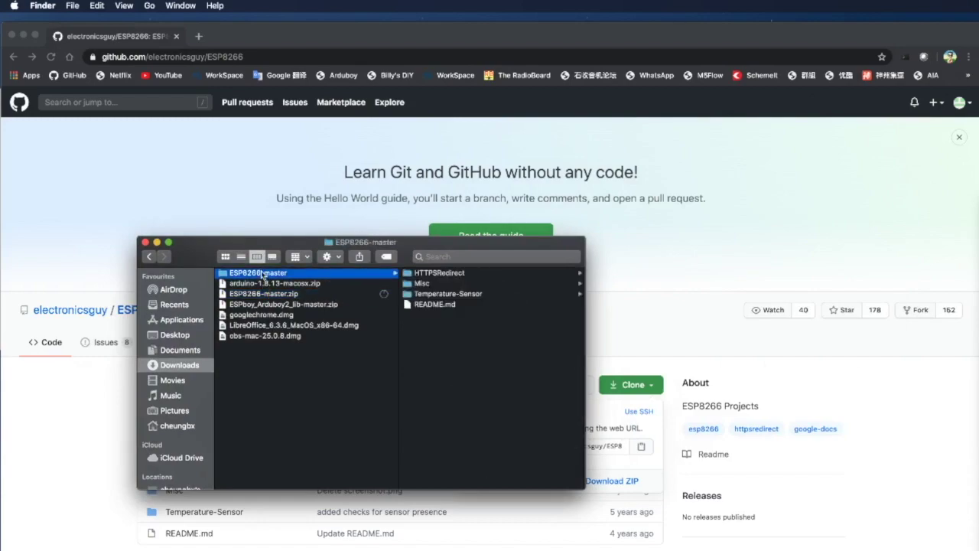
pyautogui.click(439, 275)
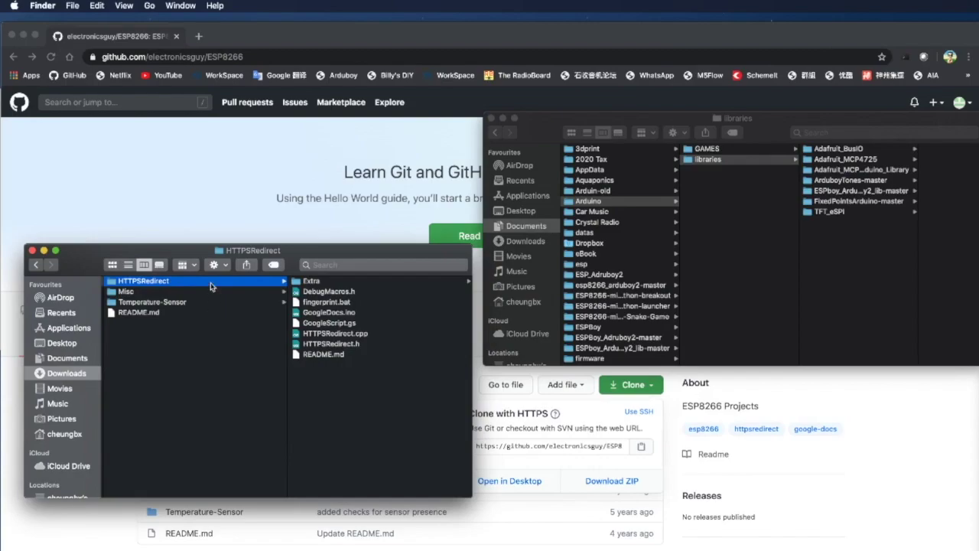
pyautogui.moveTo(210, 282); pyautogui.dragTo(885, 272)
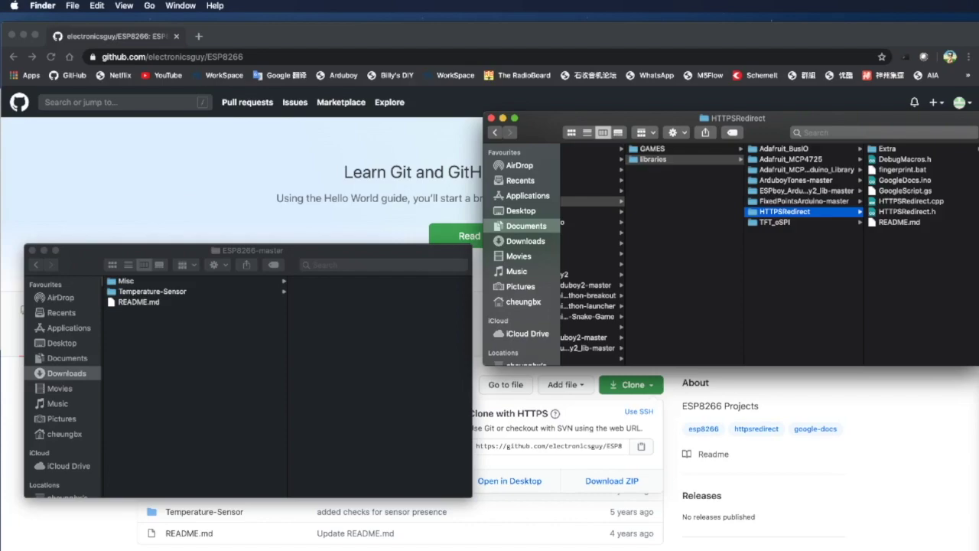
# Return to Chrome and search all of GitHub for ESP_EEPROM.
pyautogui.click(192, 185)
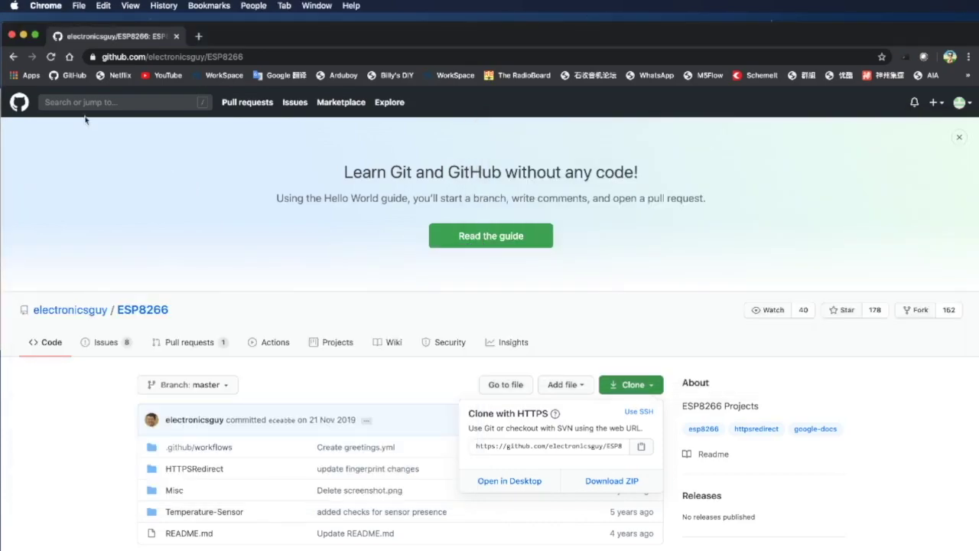
pyautogui.click(85, 102)
pyautogui.click(81, 103)
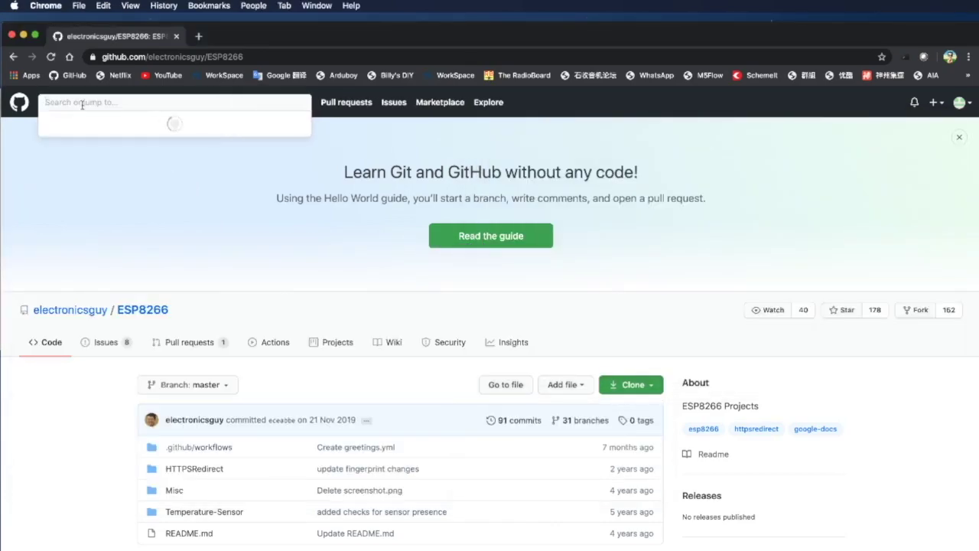
pyautogui.write('ESP_EEPROM')
pyautogui.press('BackSpace')
pyautogui.press('BackSpace')
pyautogui.write('OM')
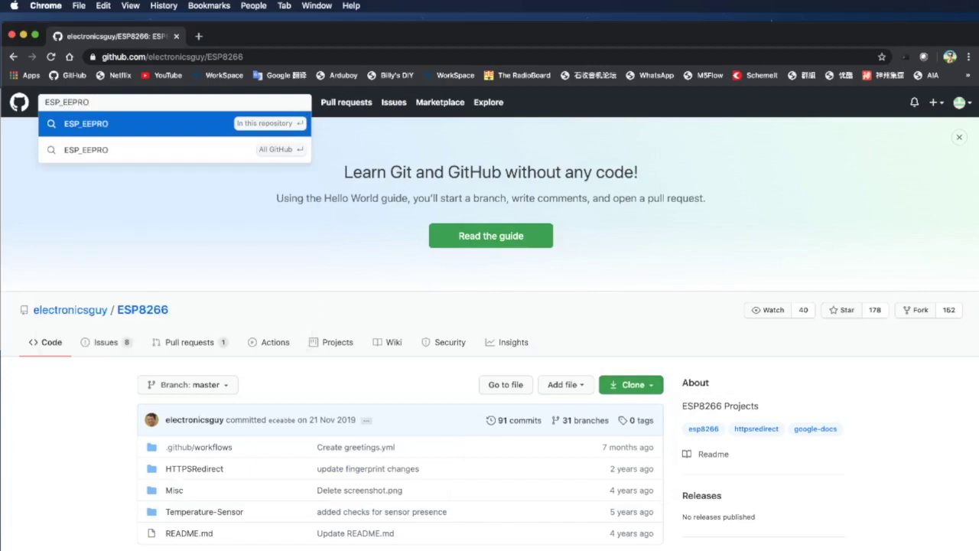
pyautogui.press('Return')
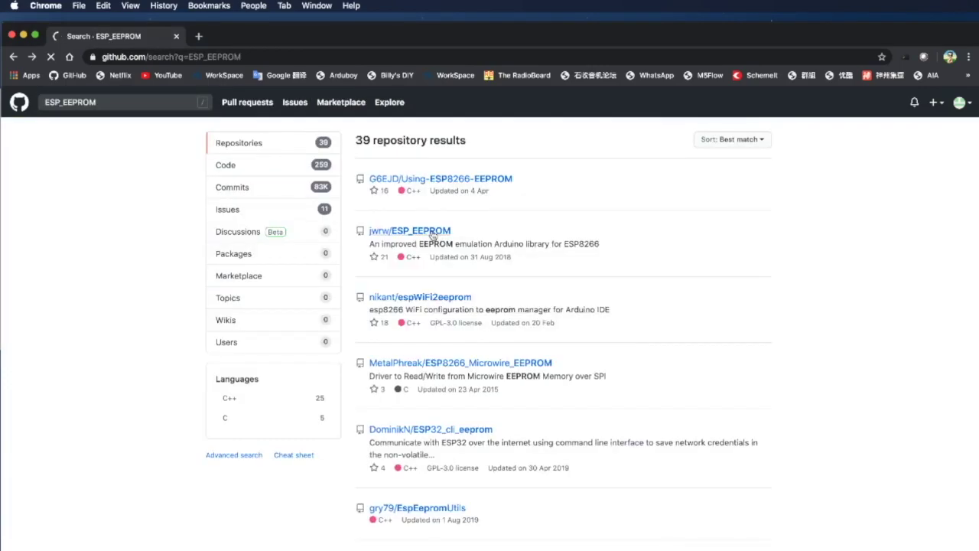
# Download the jwrw/ESP_EEPROM repository as a ZIP and show the extracted ESP_EEPROM-master folder in the Finder Downloads folder.
pyautogui.click(433, 232)
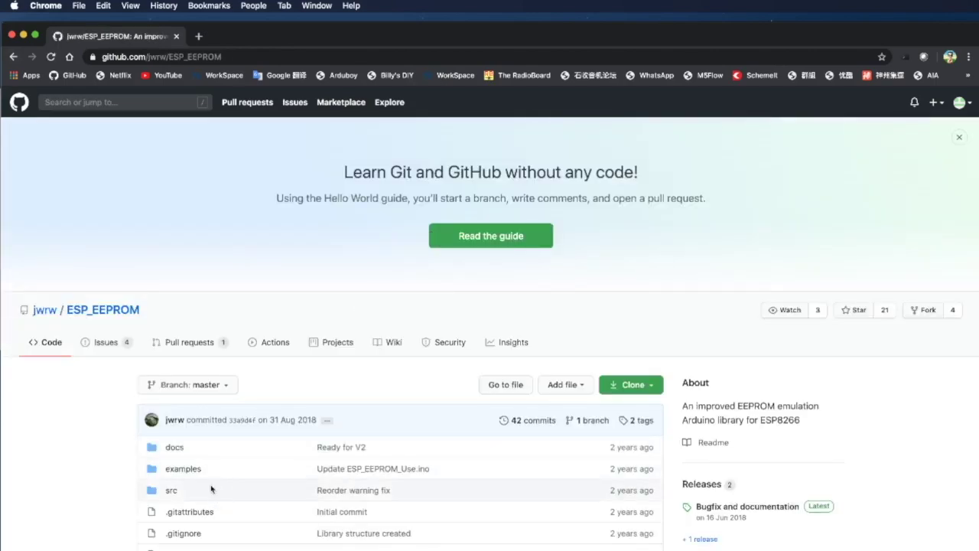
pyautogui.click(632, 387)
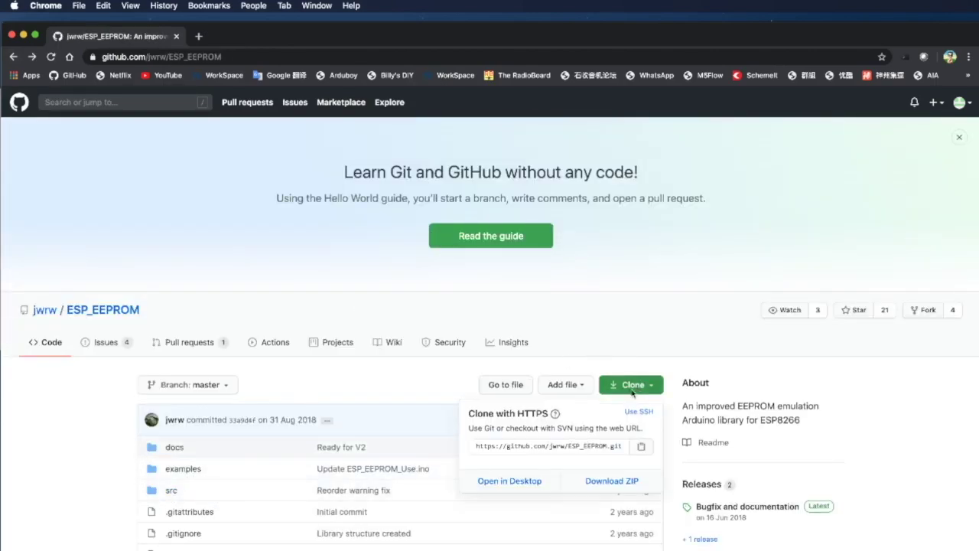
pyautogui.click(622, 490)
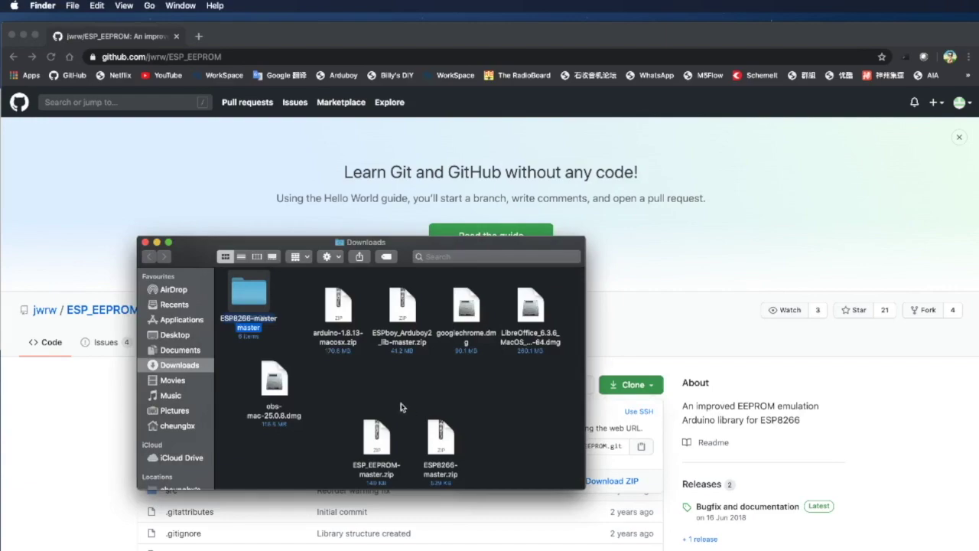
pyautogui.click(359, 383)
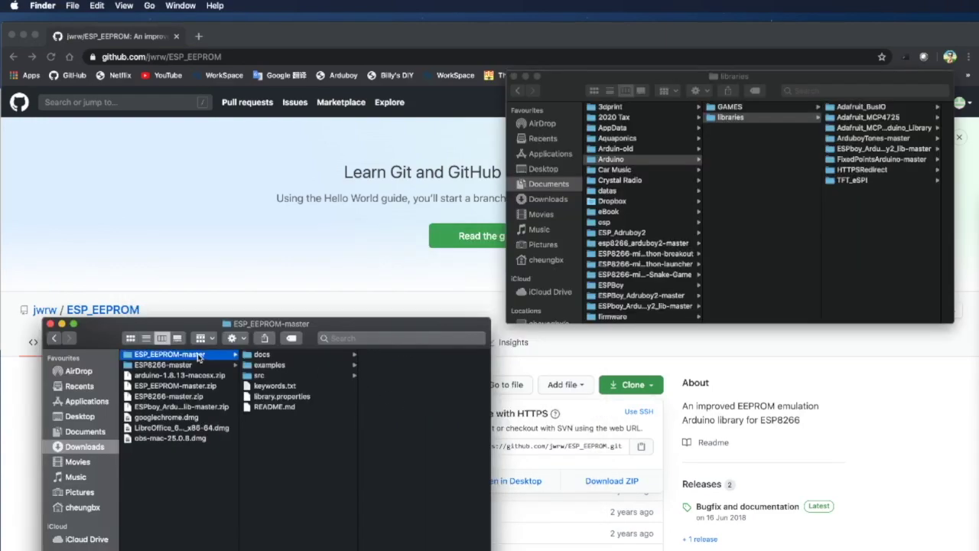
# Move the ESP_EEPROM-master folder from Downloads into the Arduino libraries folder.
pyautogui.moveTo(197, 356); pyautogui.dragTo(910, 219)
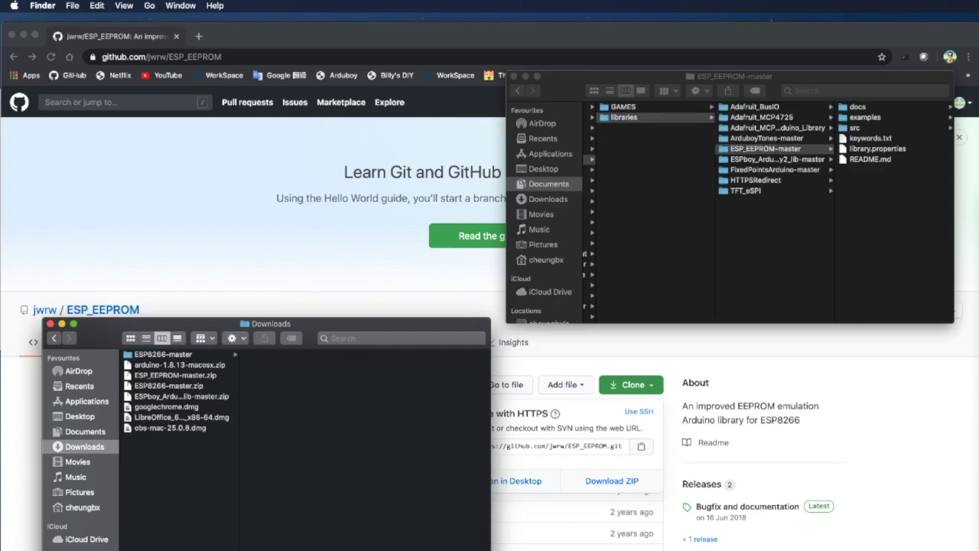
pyautogui.click(750, 214)
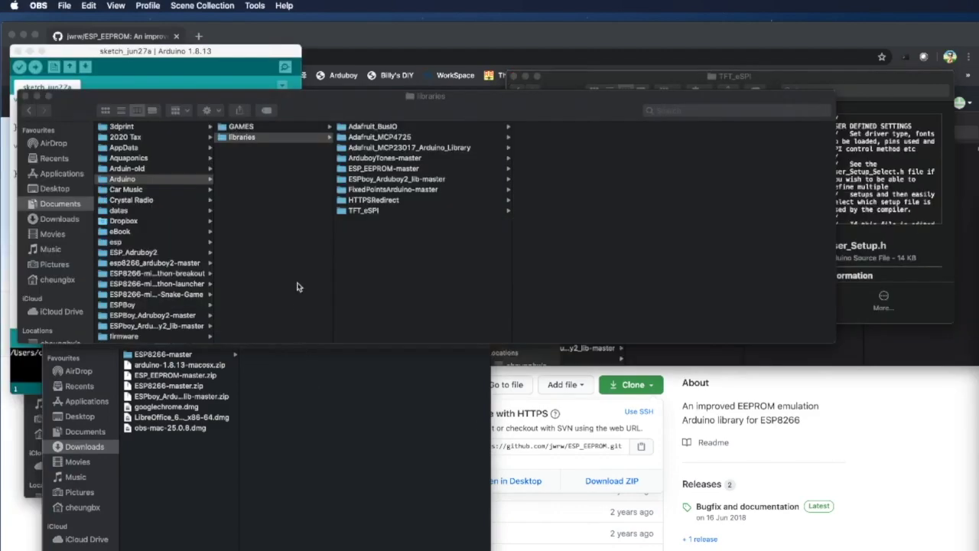
# Open User_Setup.h from the TFT_eSPI library folder in TextEdit and enlarge its window.
pyautogui.click(378, 212)
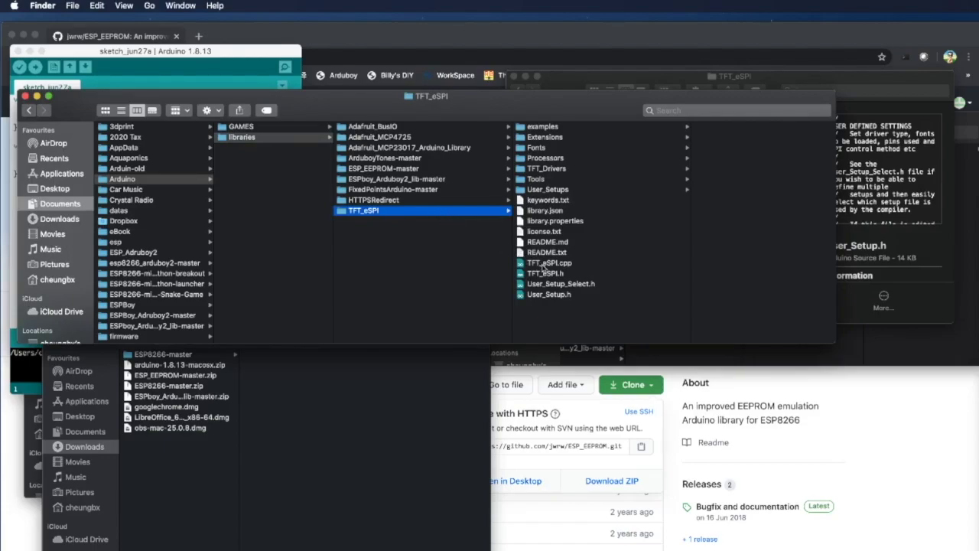
pyautogui.click(545, 296)
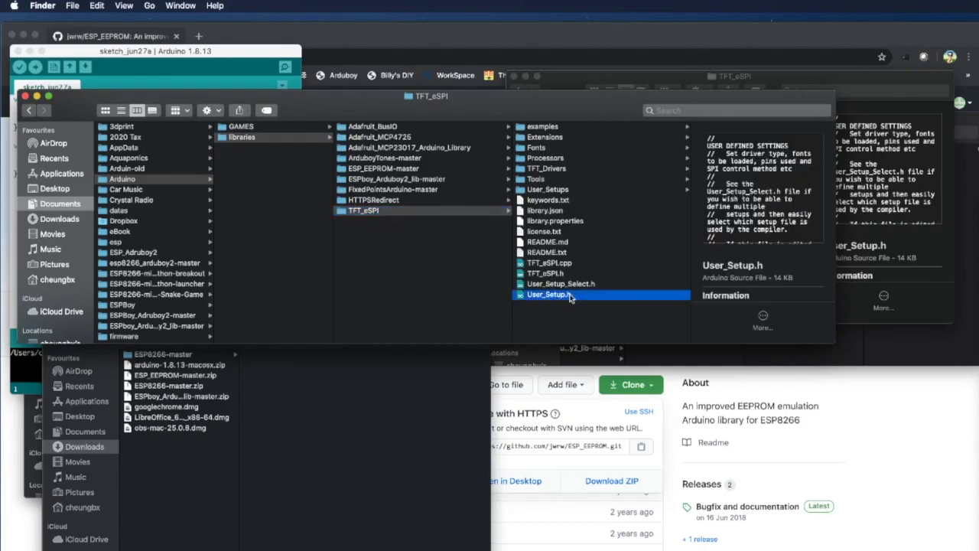
pyautogui.rightClick(593, 295)
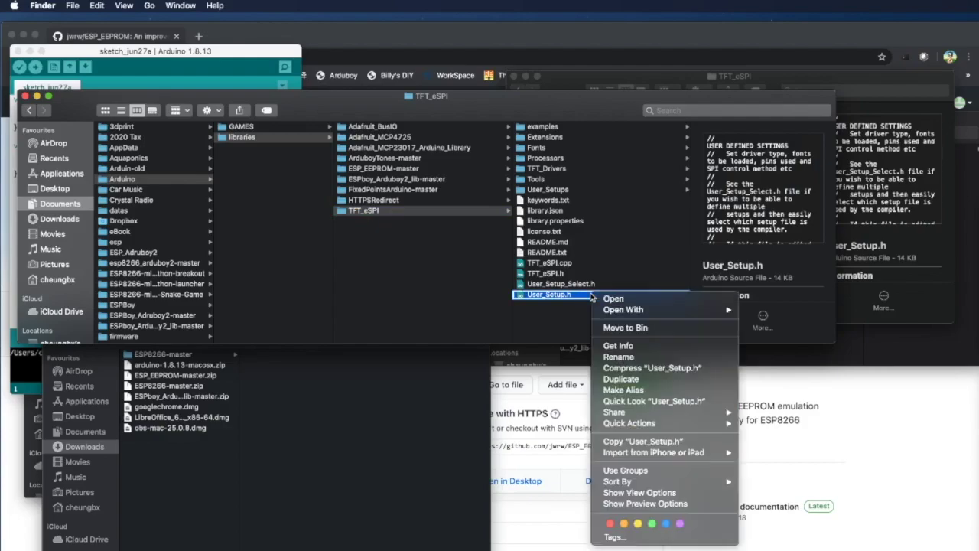
pyautogui.moveTo(646, 310)
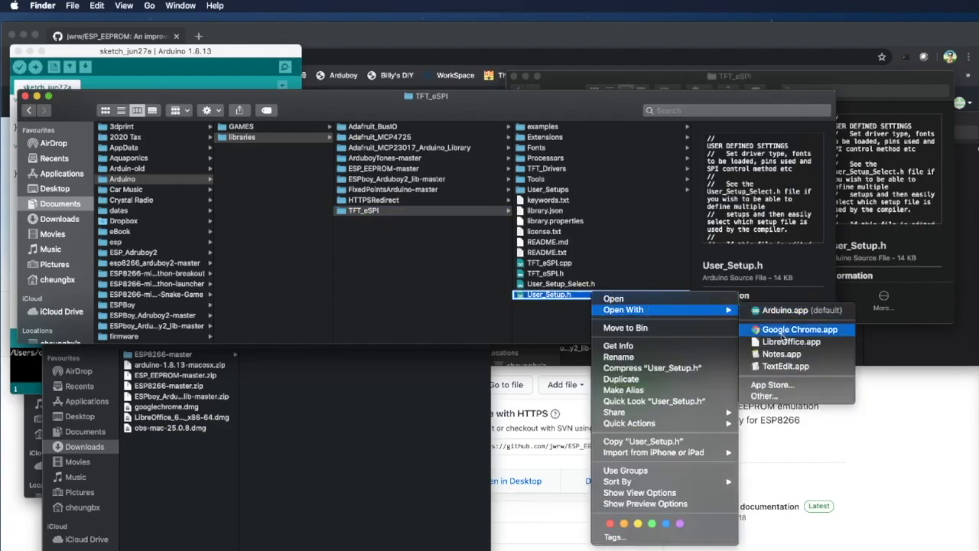
pyautogui.click(787, 366)
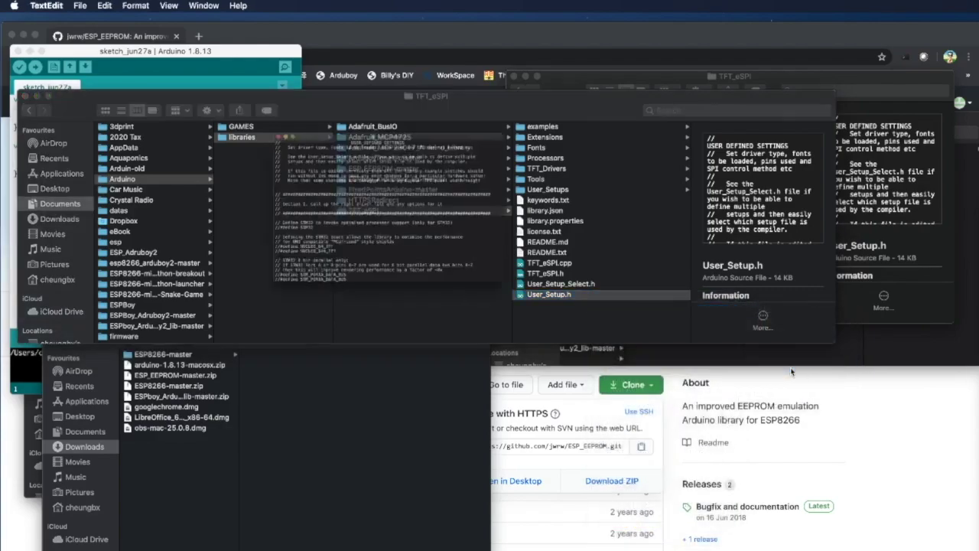
pyautogui.moveTo(572, 328); pyautogui.dragTo(879, 425)
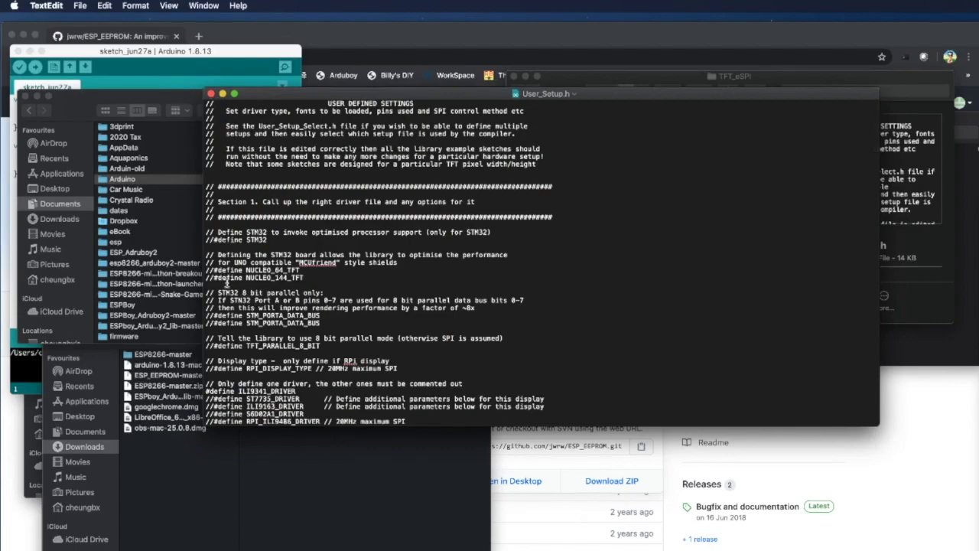
# In User_Setup.h, comment out the ILI9341_DRIVER define with // and uncomment the ST7735_DRIVER define.
pyautogui.scroll(-5, 227, 283)
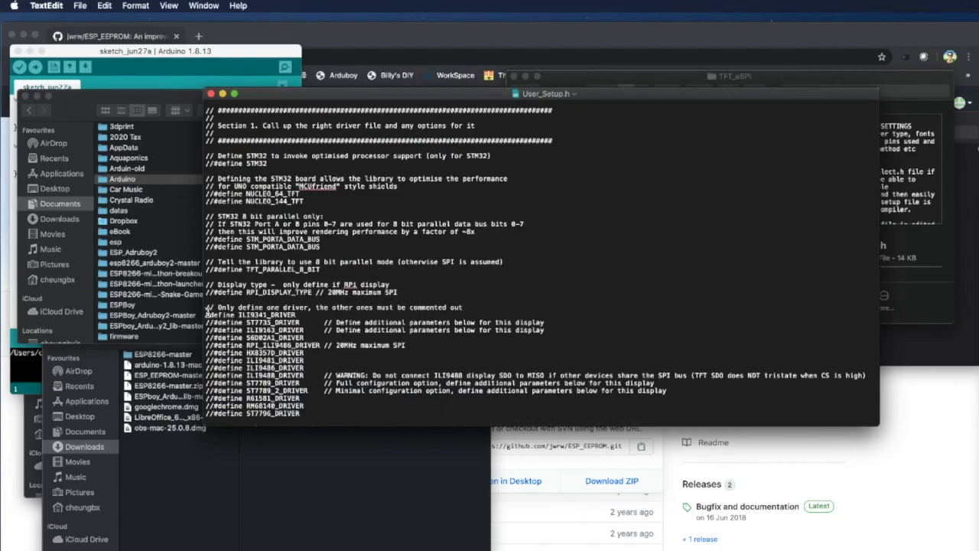
pyautogui.moveTo(207, 314); pyautogui.dragTo(304, 316)
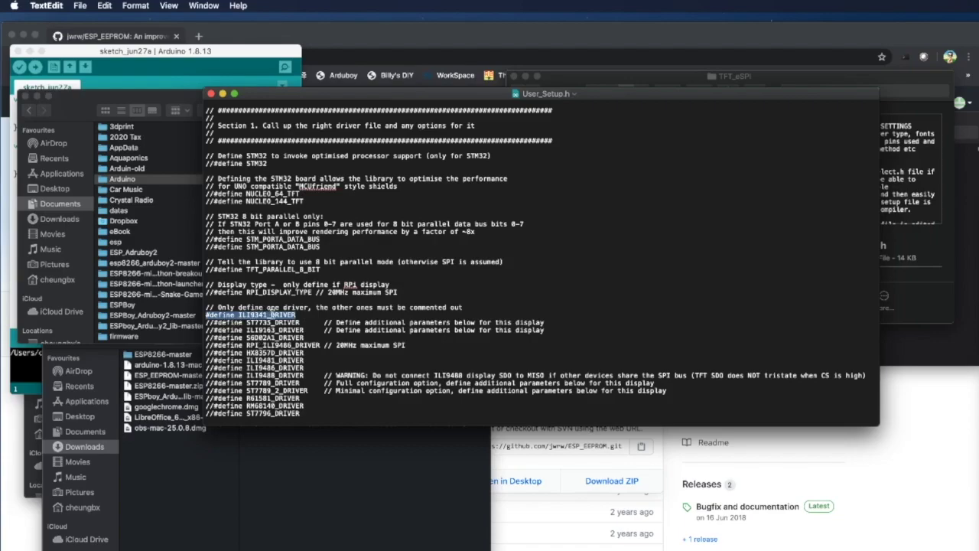
pyautogui.click(223, 315)
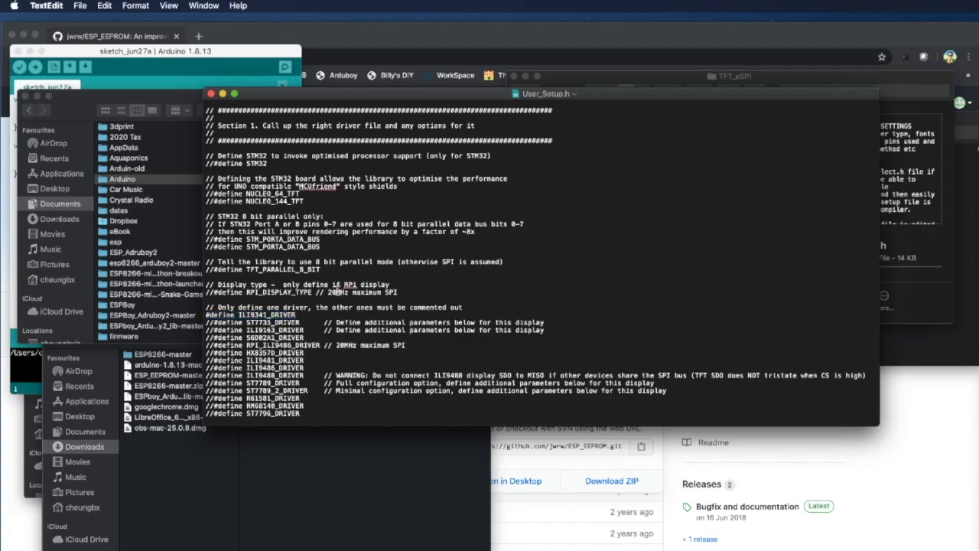
pyautogui.write('//')
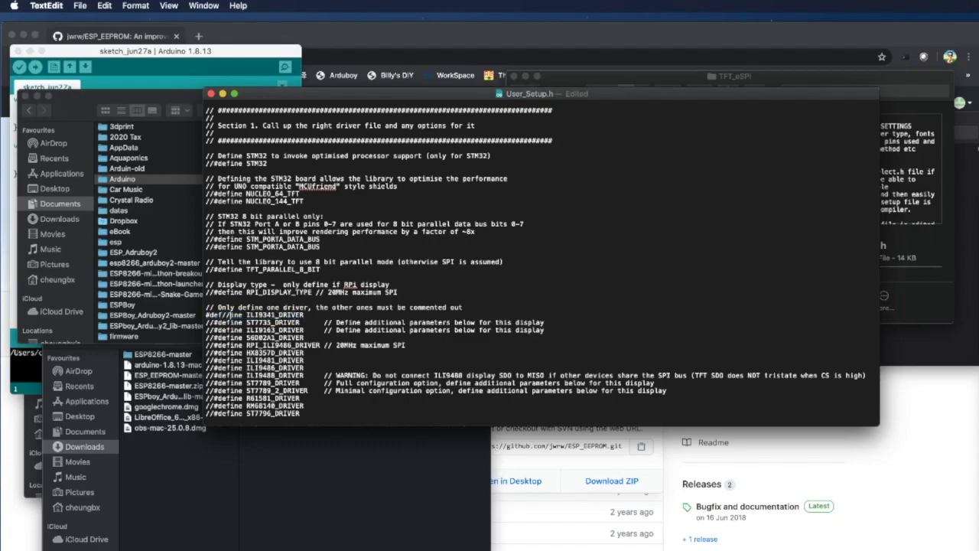
pyautogui.press('BackSpace')
pyautogui.press('BackSpace')
pyautogui.write('//')
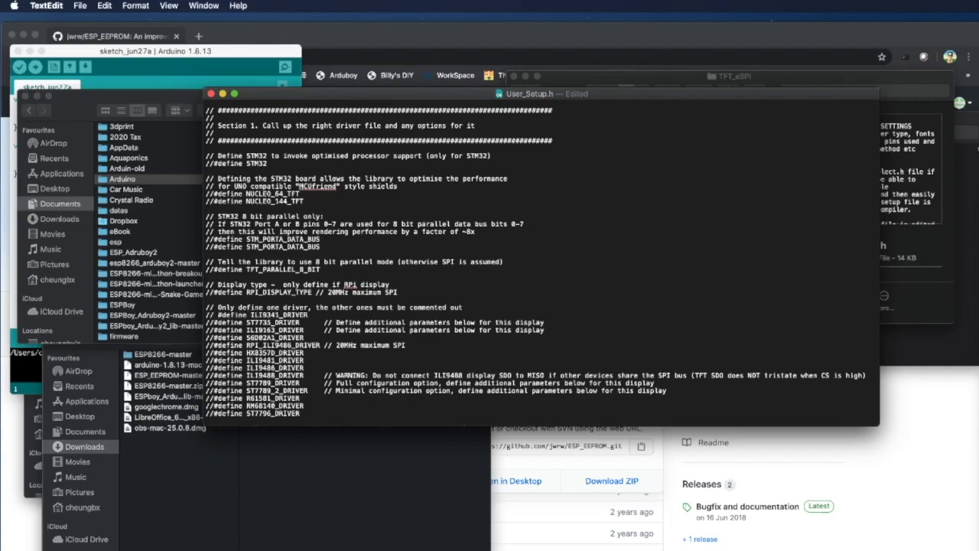
pyautogui.press('BackSpace')
pyautogui.press('BackSpace')
pyautogui.press('BackSpace')
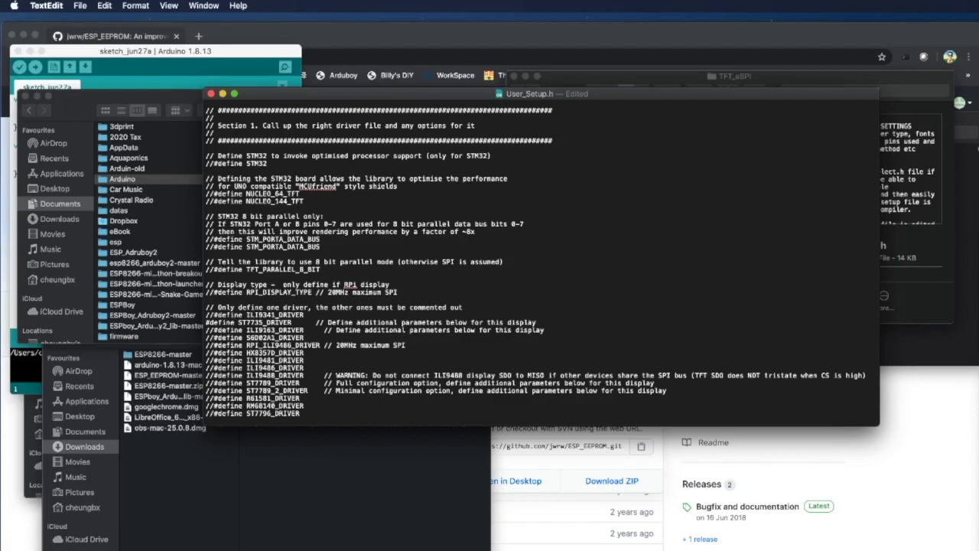
pyautogui.click(338, 270)
pyautogui.click(969, 369)
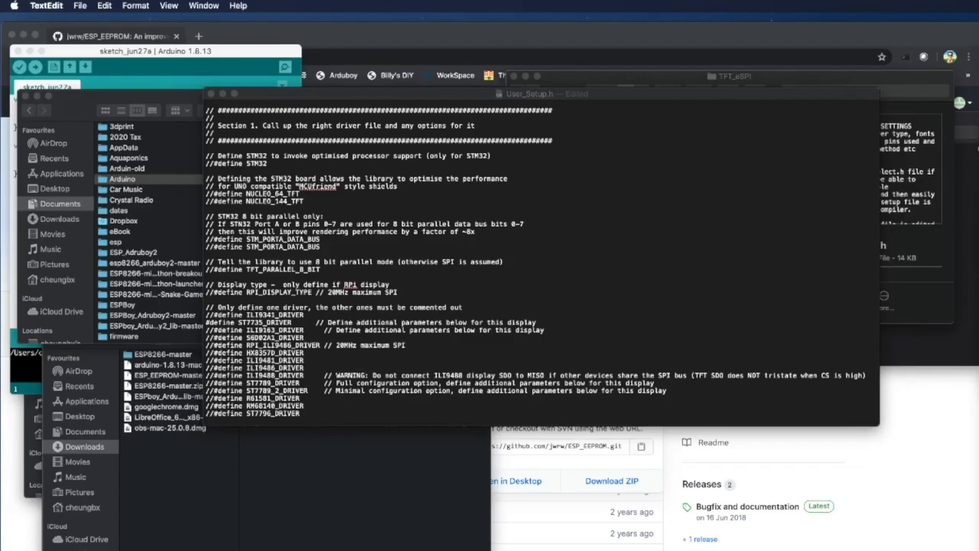
# Review the driver, display size, ST7735 type and pin definitions in User_Setup.h.
pyautogui.scroll(-9, 336, 294)
pyautogui.scroll(-3, 333, 292)
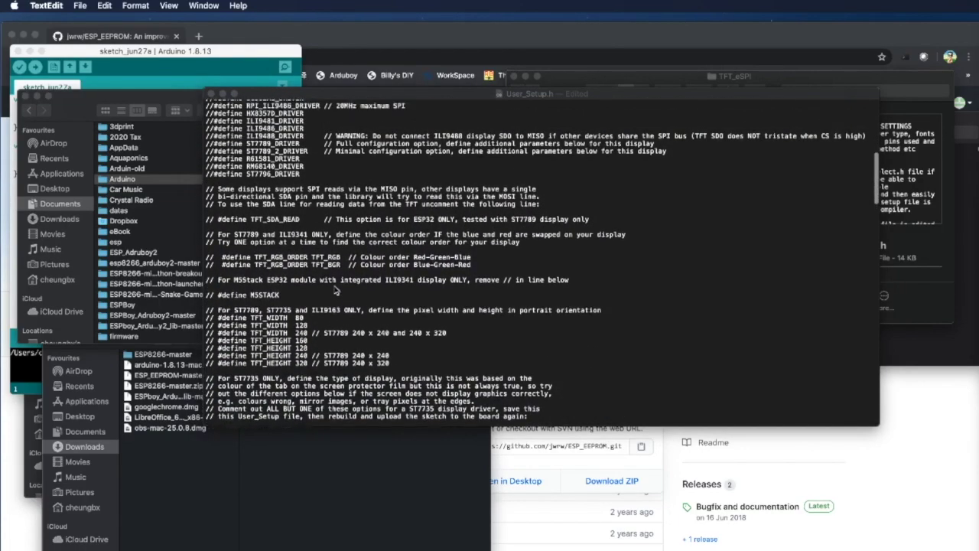
pyautogui.scroll(8, 334, 289)
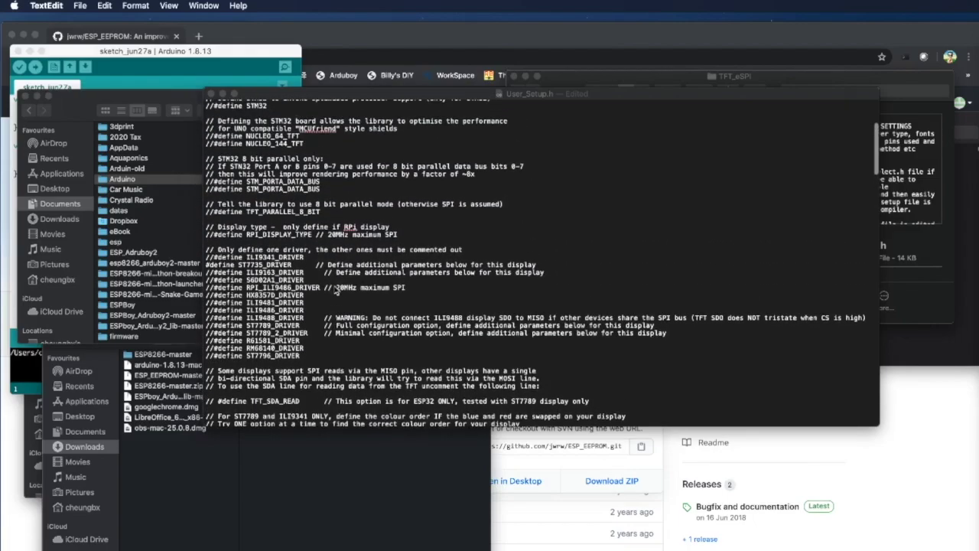
pyautogui.scroll(2, 335, 289)
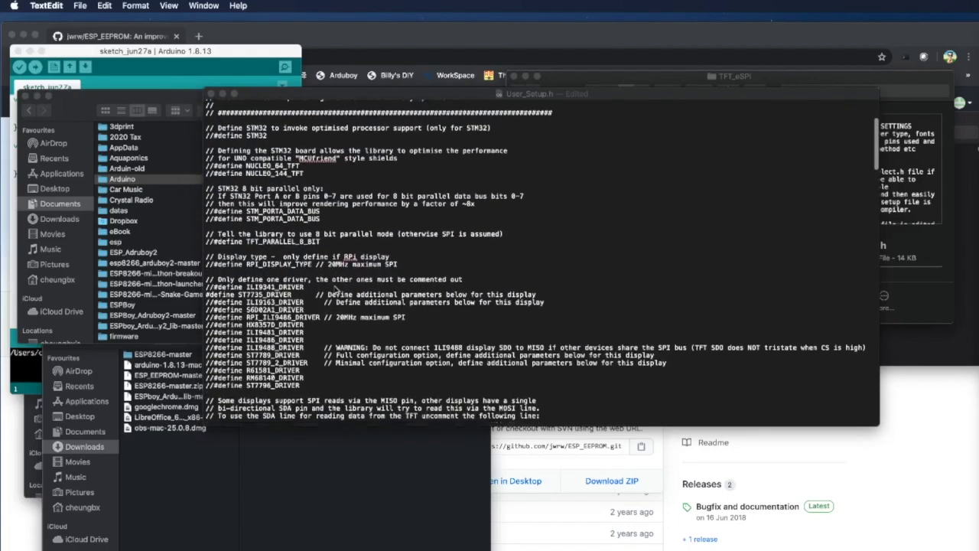
pyautogui.scroll(1, 334, 293)
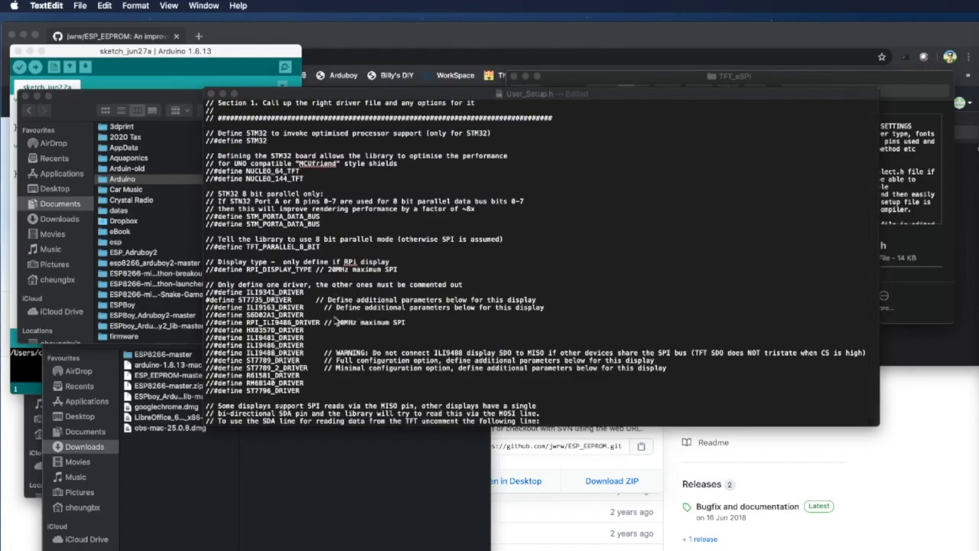
pyautogui.scroll(-10, 342, 325)
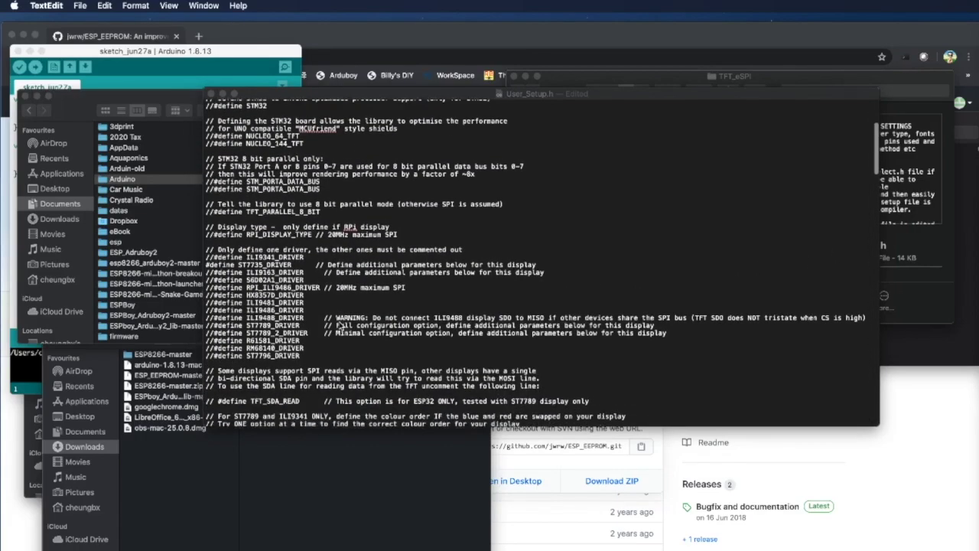
pyautogui.scroll(-12, 342, 325)
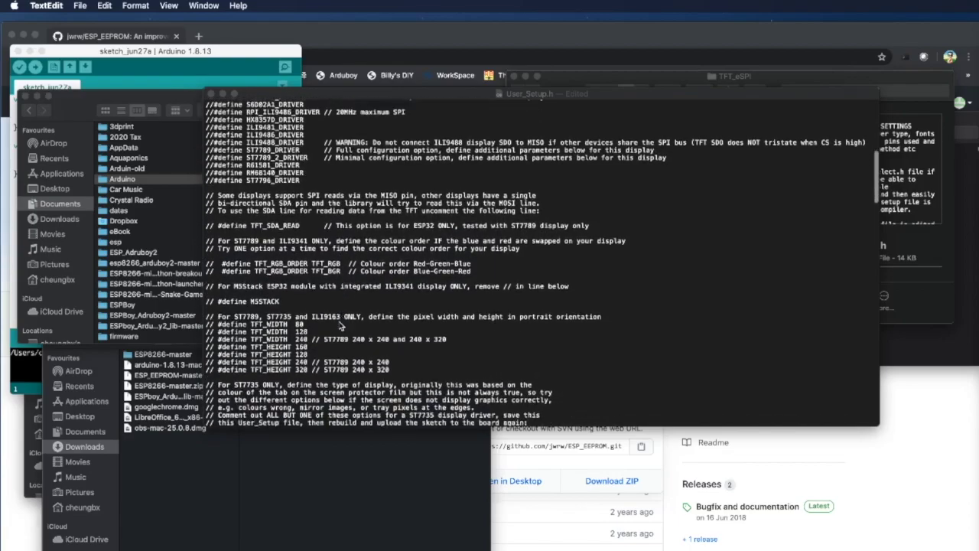
pyautogui.scroll(-15, 342, 325)
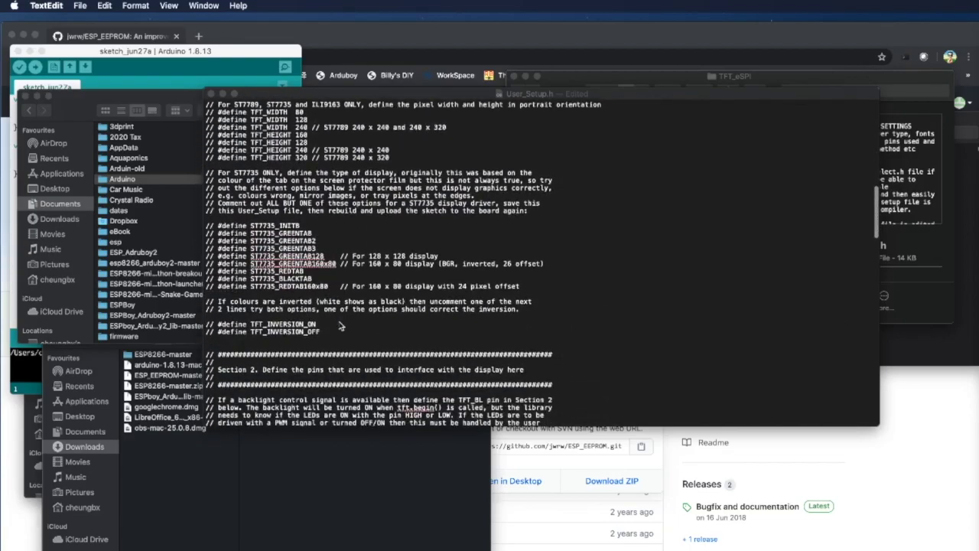
pyautogui.scroll(-15, 342, 325)
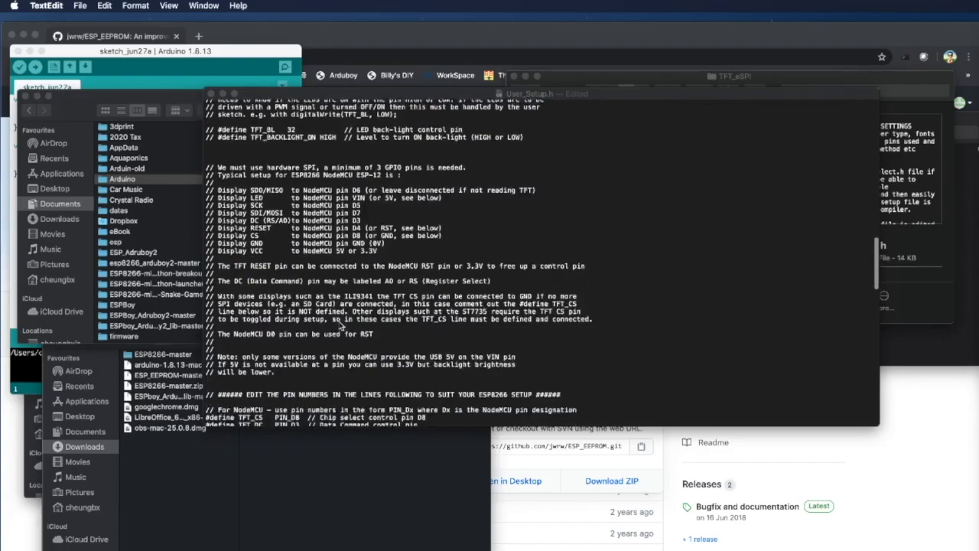
pyautogui.scroll(20, 342, 325)
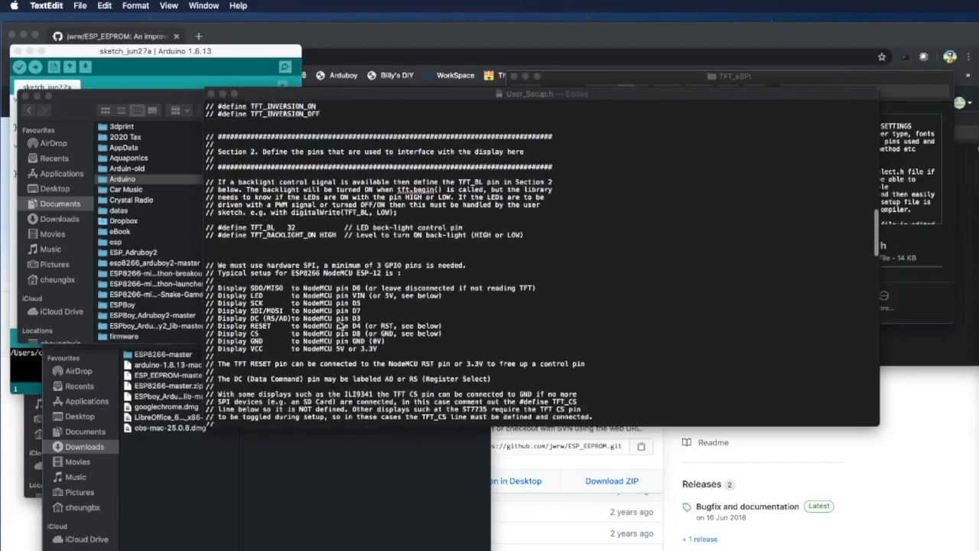
pyautogui.scroll(10, 342, 325)
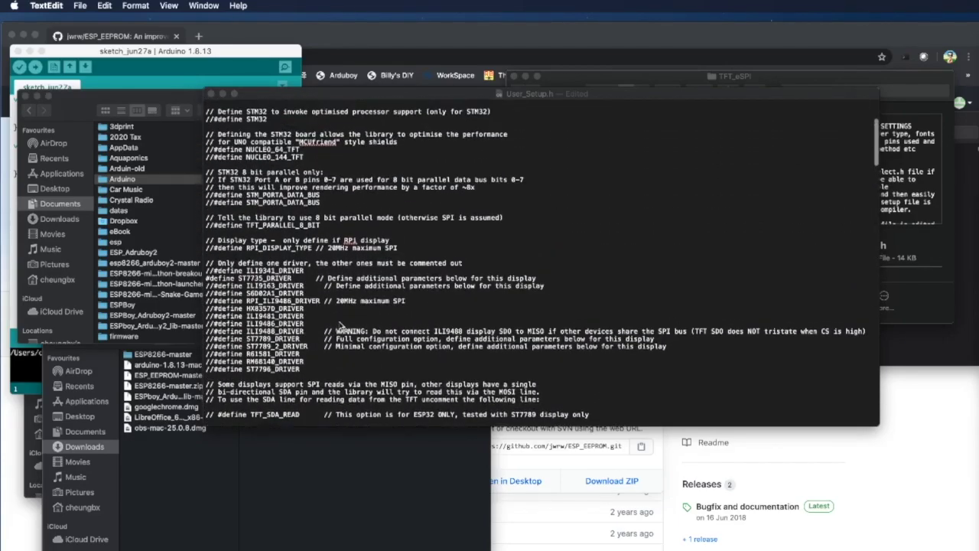
pyautogui.scroll(3, 342, 325)
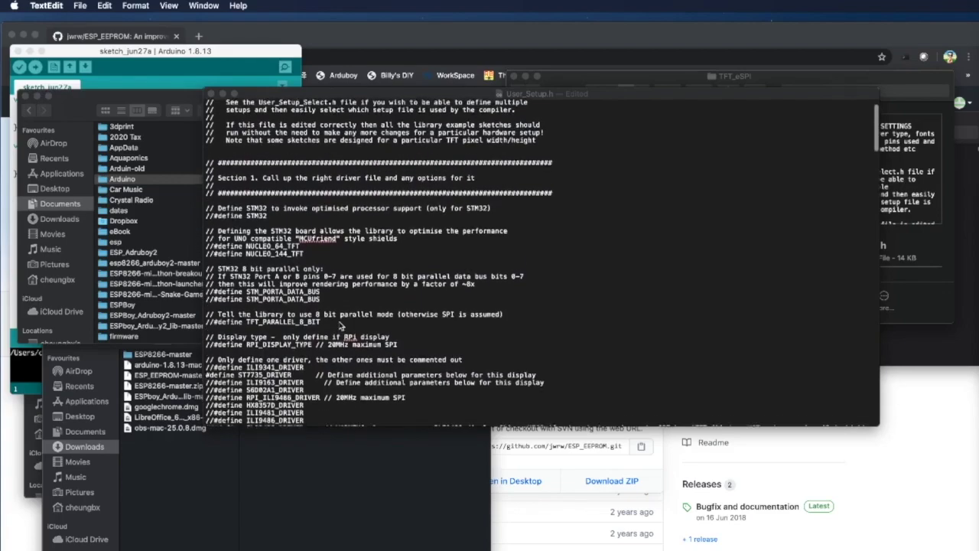
pyautogui.scroll(-2, 342, 325)
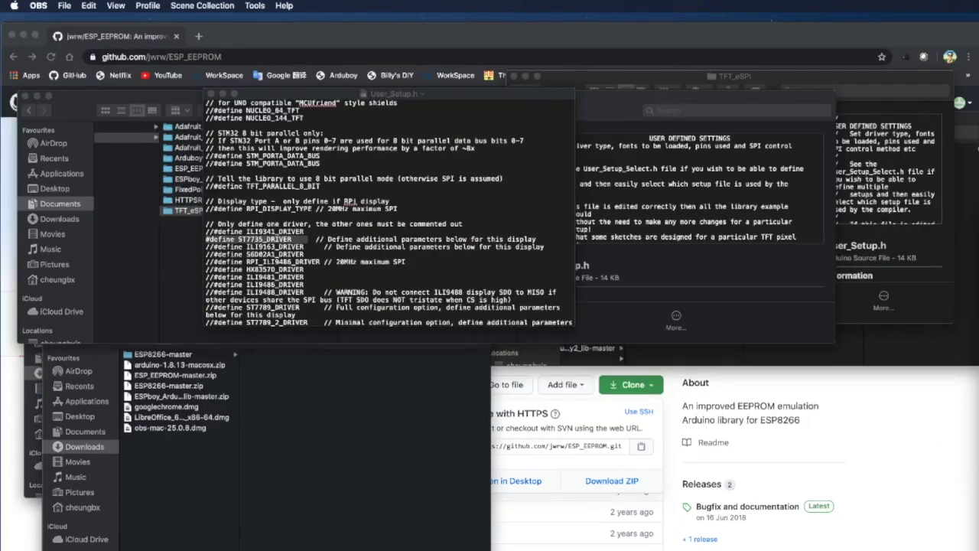
# Minimize the open Finder windows and Chrome, and reposition the User_Setup.h window so only it stays on the desktop.
pyautogui.press('super+h')
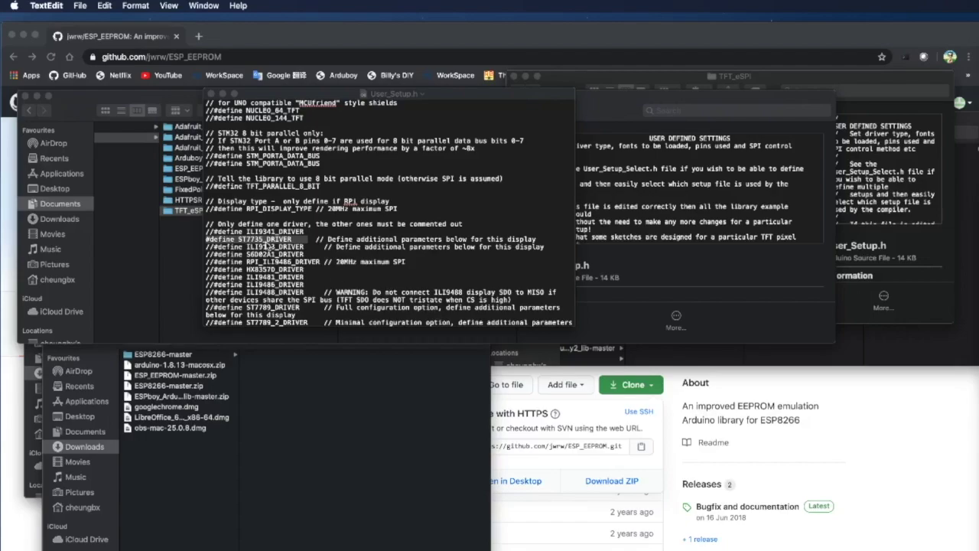
pyautogui.click(36, 95)
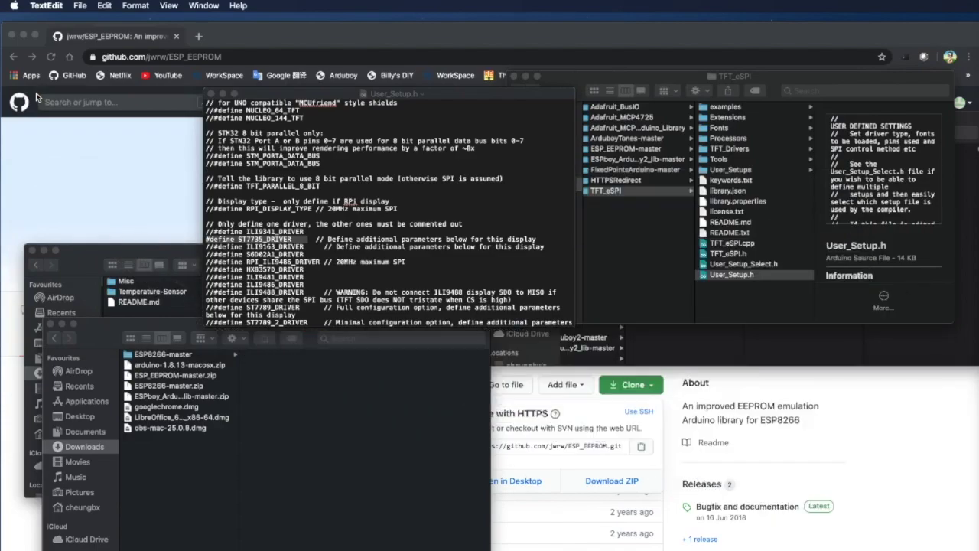
pyautogui.click(42, 250)
pyautogui.click(62, 325)
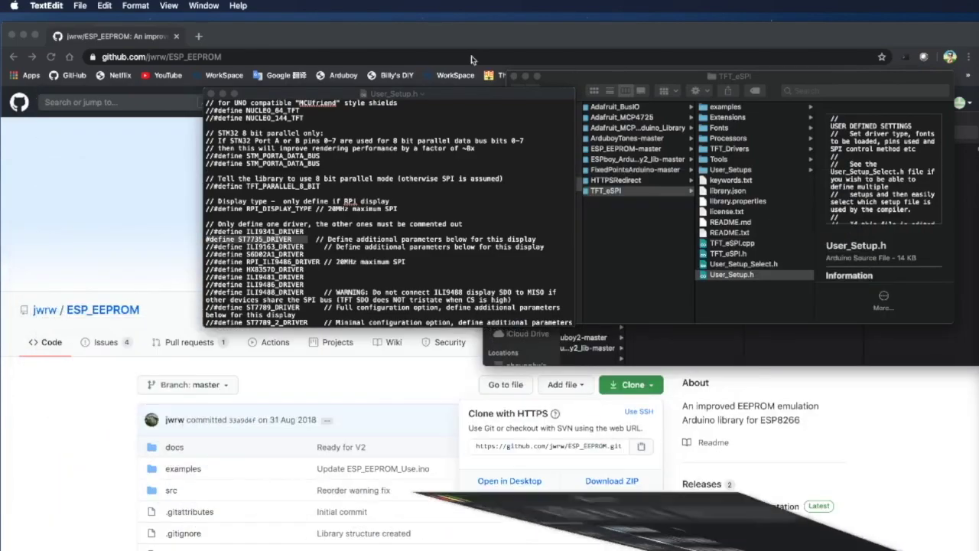
pyautogui.click(570, 76)
pyautogui.click(526, 76)
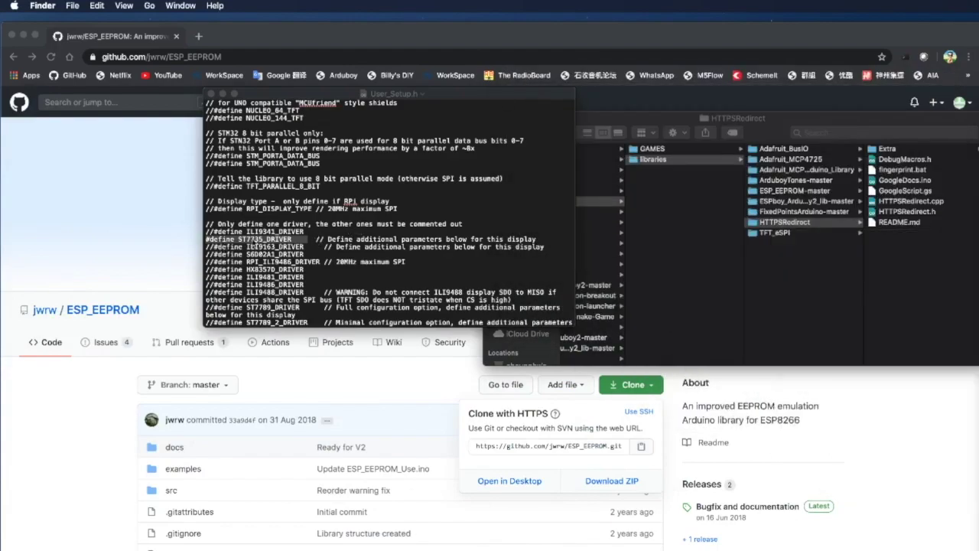
pyautogui.moveTo(400, 94); pyautogui.dragTo(303, 123)
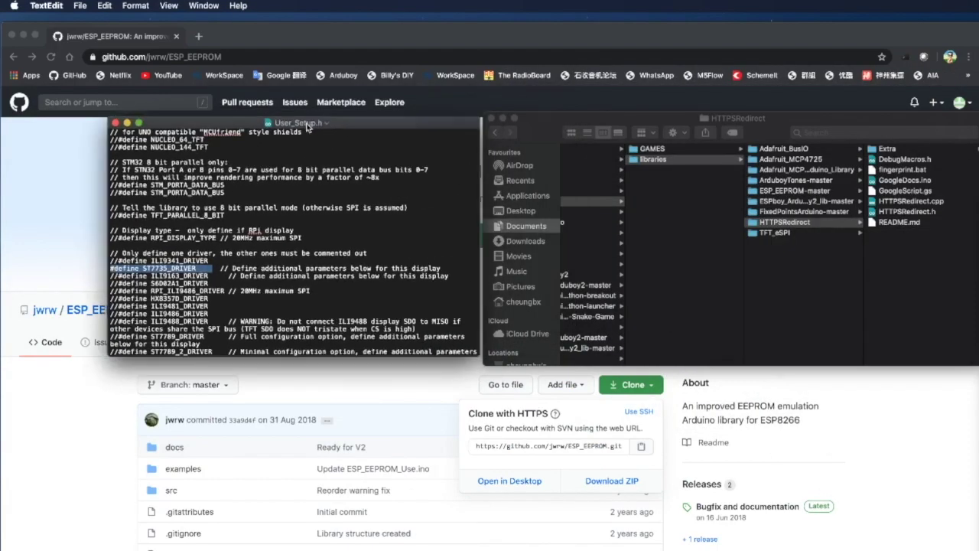
pyautogui.click(502, 119)
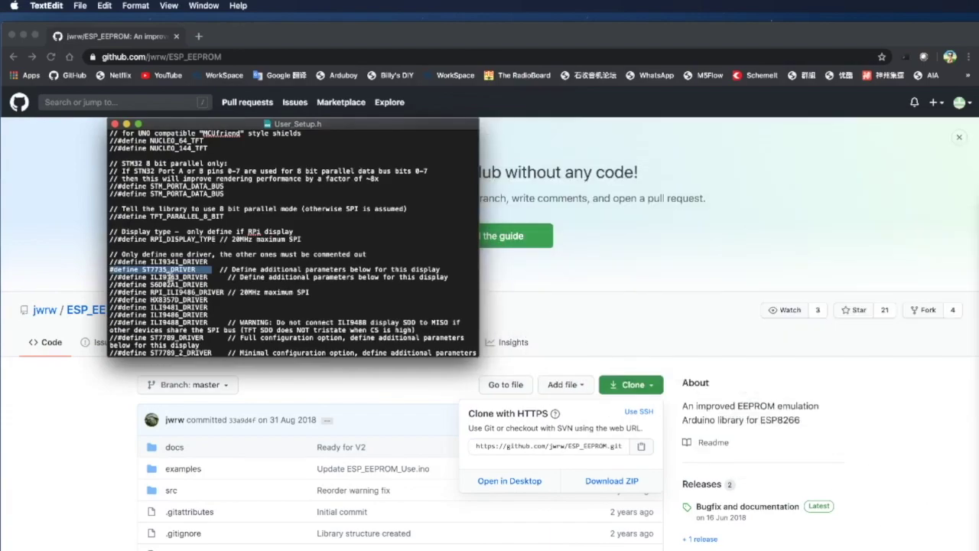
pyautogui.click(23, 36)
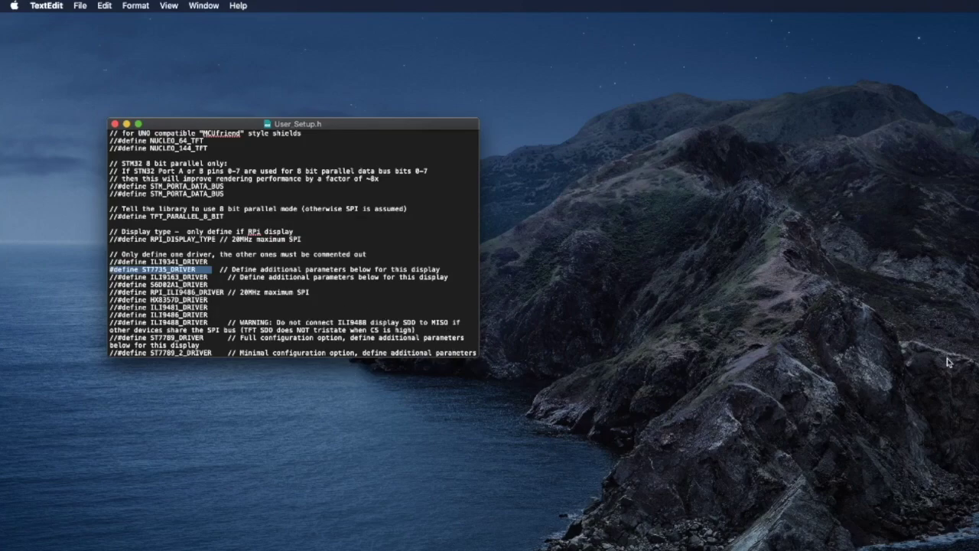
# In User_Setup.h, uncomment the TFT_WIDTH 128 and TFT_HEIGHT 128 defines for the display size.
pyautogui.scroll(-2, 145, 265)
pyautogui.scroll(-8, 146, 266)
pyautogui.scroll(-4, 146, 268)
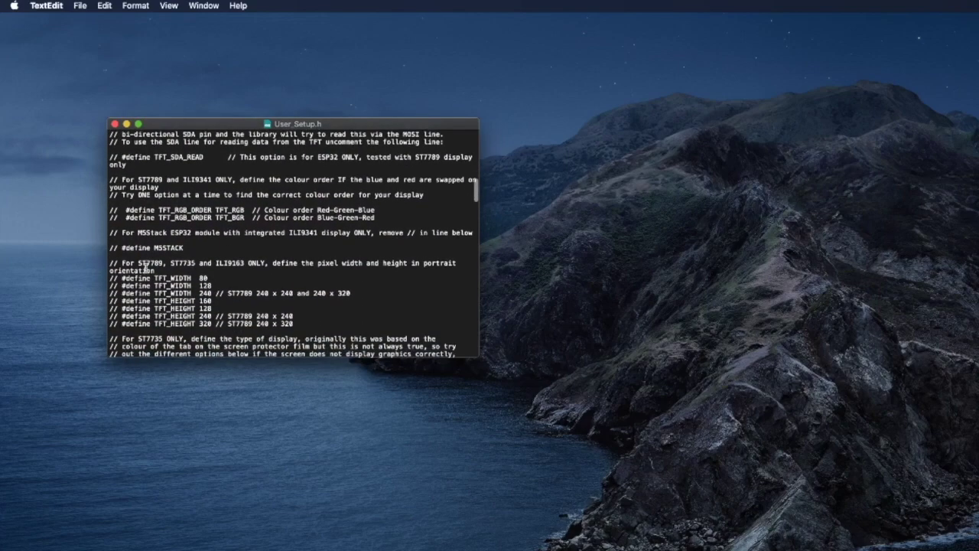
pyautogui.scroll(-2, 144, 265)
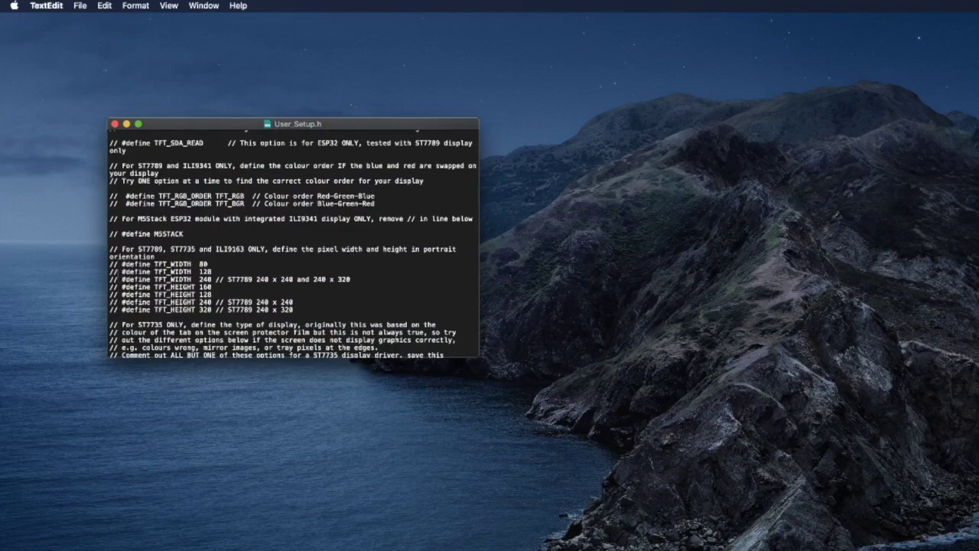
pyautogui.press('BackSpace')
pyautogui.press('BackSpace')
pyautogui.press('BackSpace')
pyautogui.press('BackSpace')
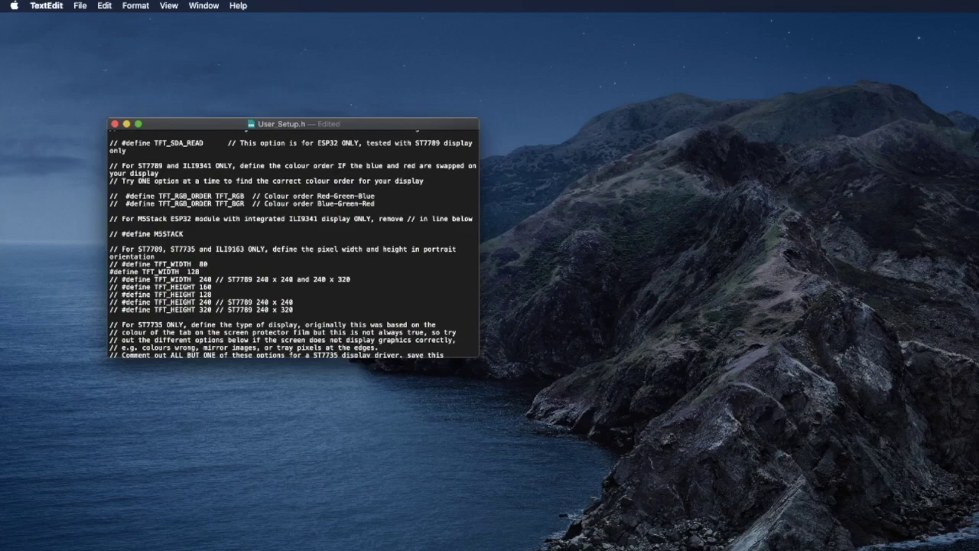
pyautogui.press('BackSpace')
pyautogui.press('BackSpace')
pyautogui.press('BackSpace')
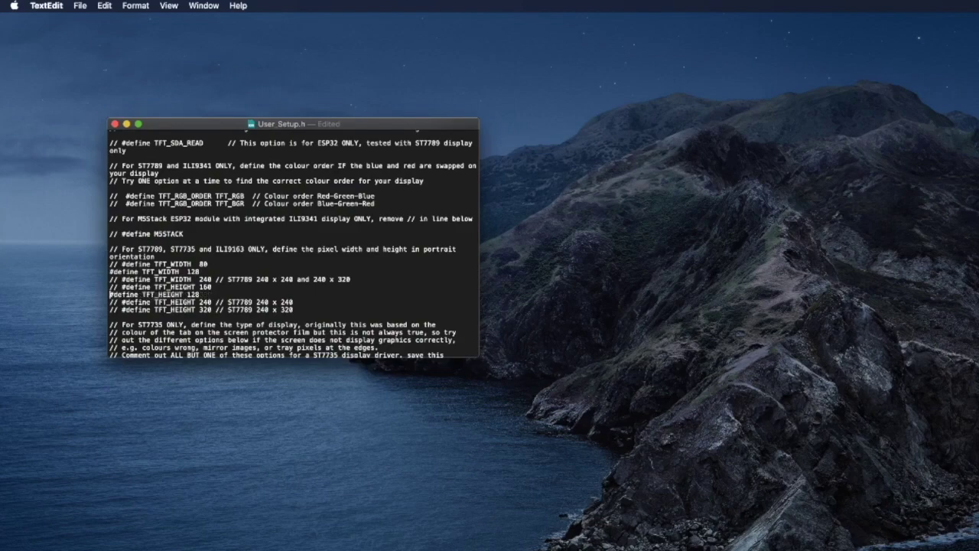
# Uncomment the ST7735_GREENTAB3 define in the list of ST7735 display types.
pyautogui.press('Down')
pyautogui.press('Down')
pyautogui.press('Down')
pyautogui.scroll(-5, 240, 296)
pyautogui.scroll(-2, 241, 296)
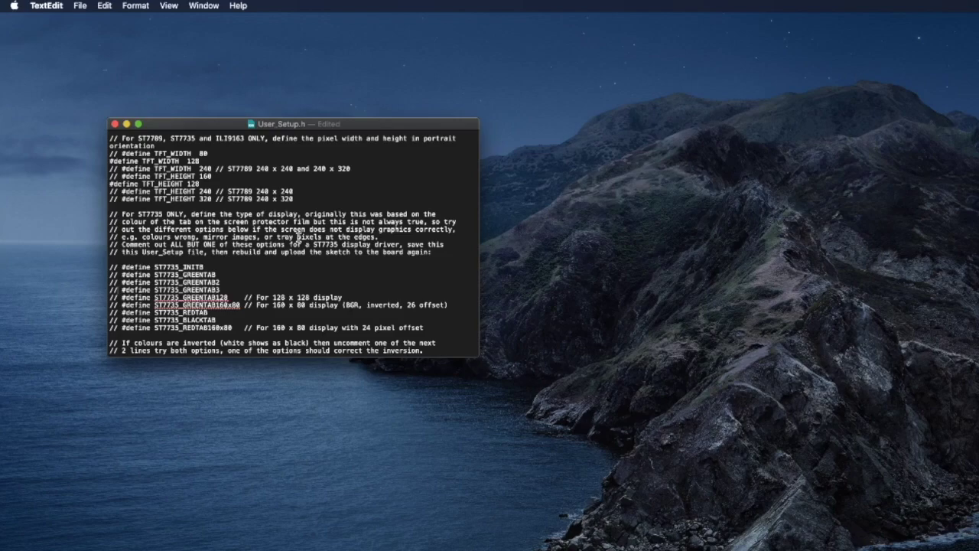
pyautogui.click(111, 290)
pyautogui.press('Delete')
pyautogui.press('Delete')
pyautogui.press('Delete')
pyautogui.press('Delete')
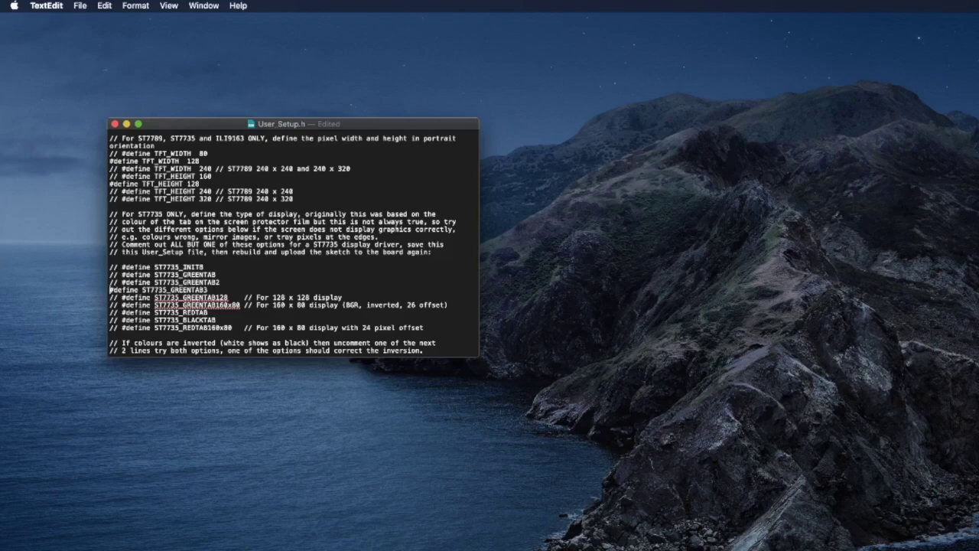
# In the ESP8266 NodeMCU pin definitions of Section 2, replace the TFT_CS pin value with -1.
pyautogui.press('Down')
pyautogui.press('Left')
pyautogui.press('Down')
pyautogui.press('Down')
pyautogui.click(312, 274)
pyautogui.scroll(-5, 312, 274)
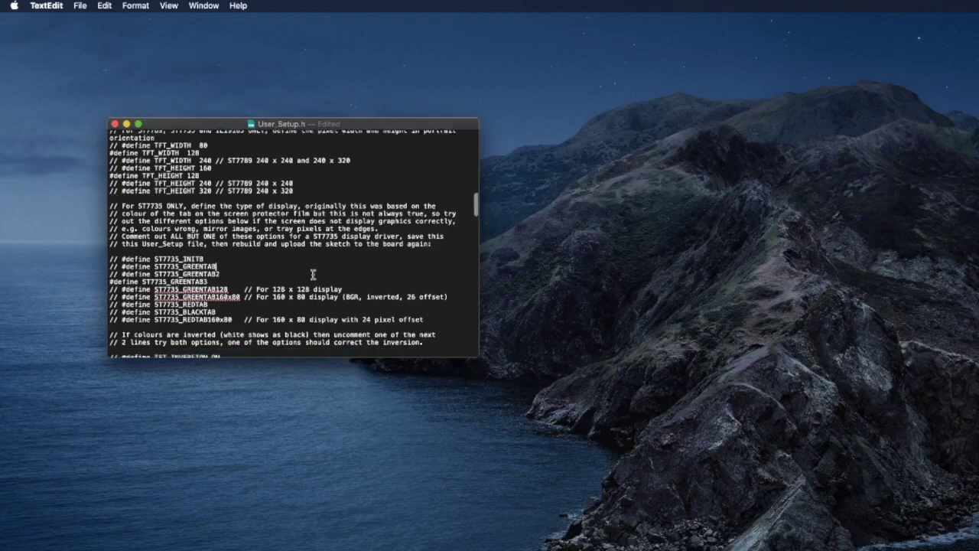
pyautogui.scroll(-5, 312, 274)
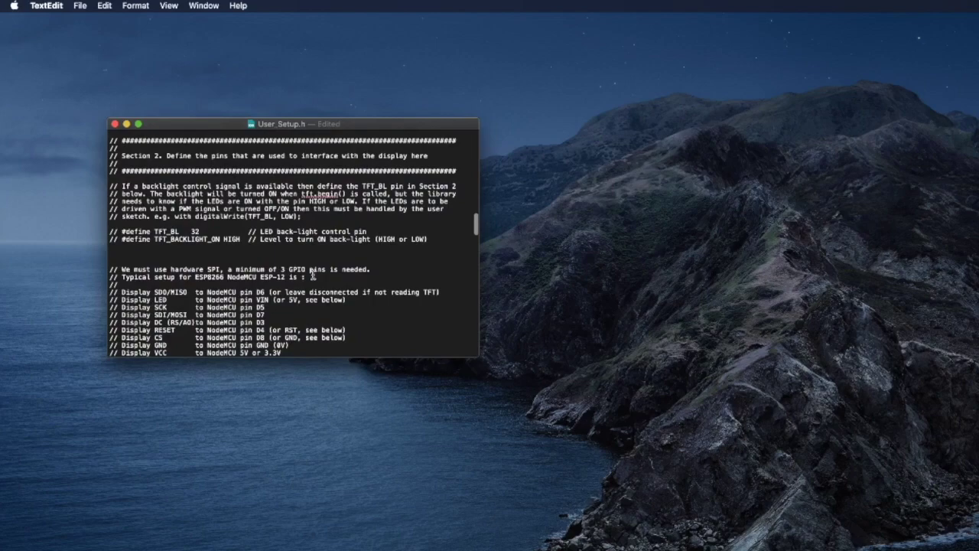
pyautogui.scroll(-5, 312, 274)
pyautogui.scroll(-1, 312, 275)
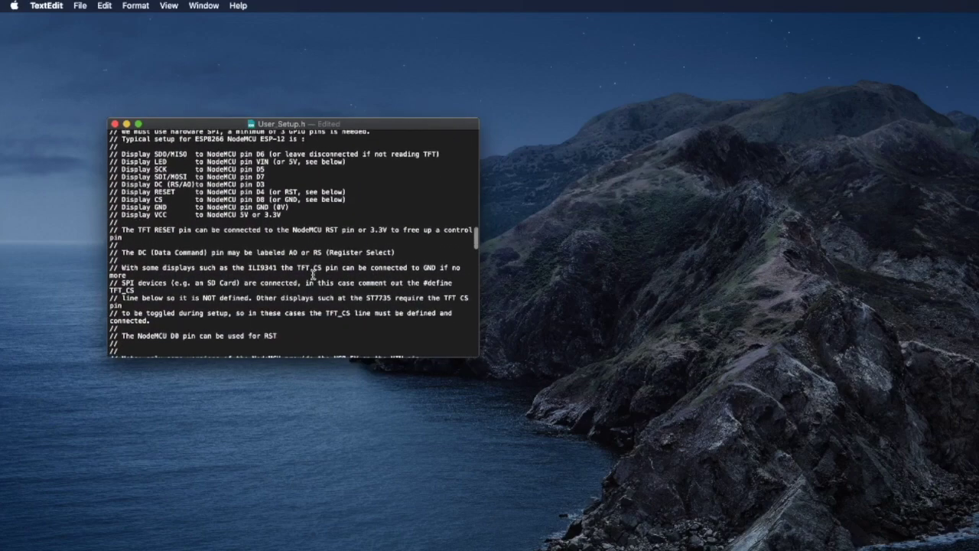
pyautogui.scroll(1, 313, 275)
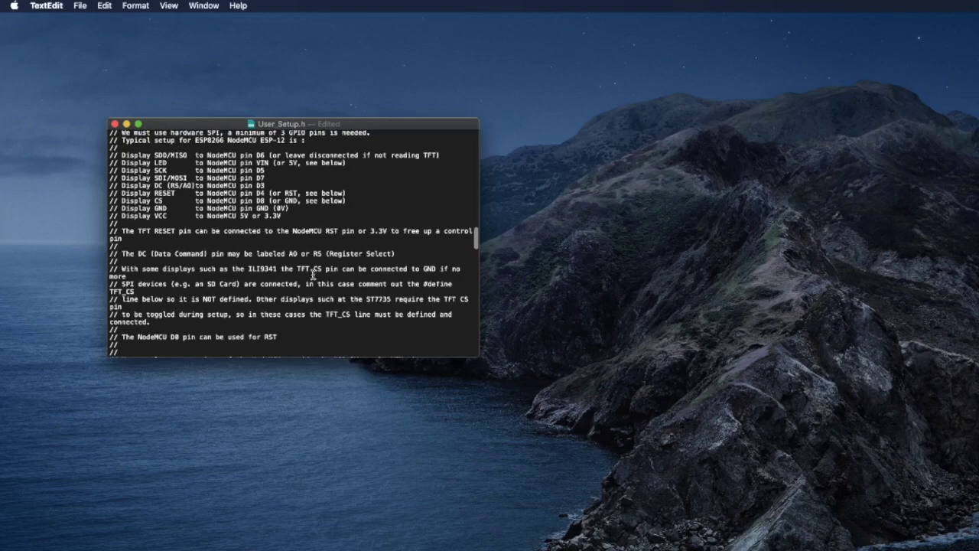
pyautogui.scroll(-7, 312, 274)
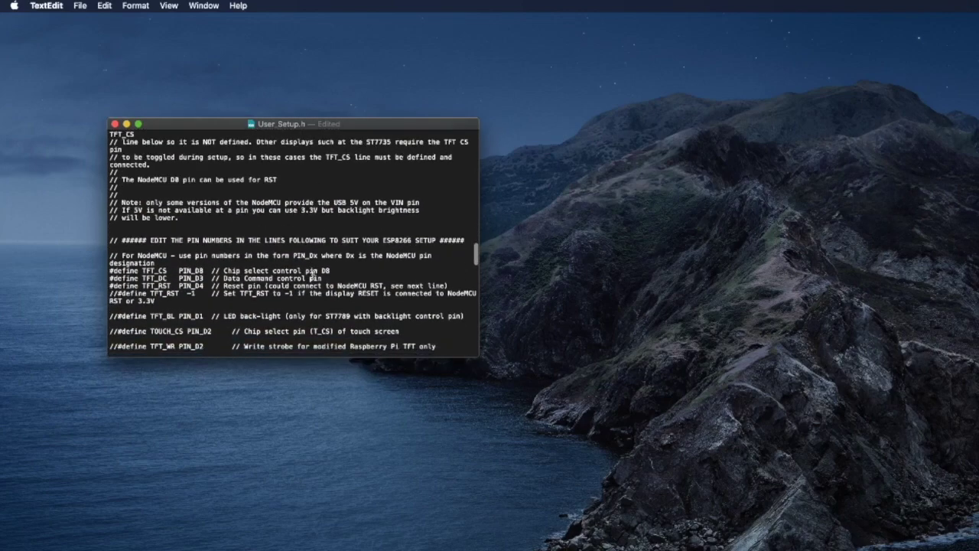
pyautogui.scroll(-2, 313, 274)
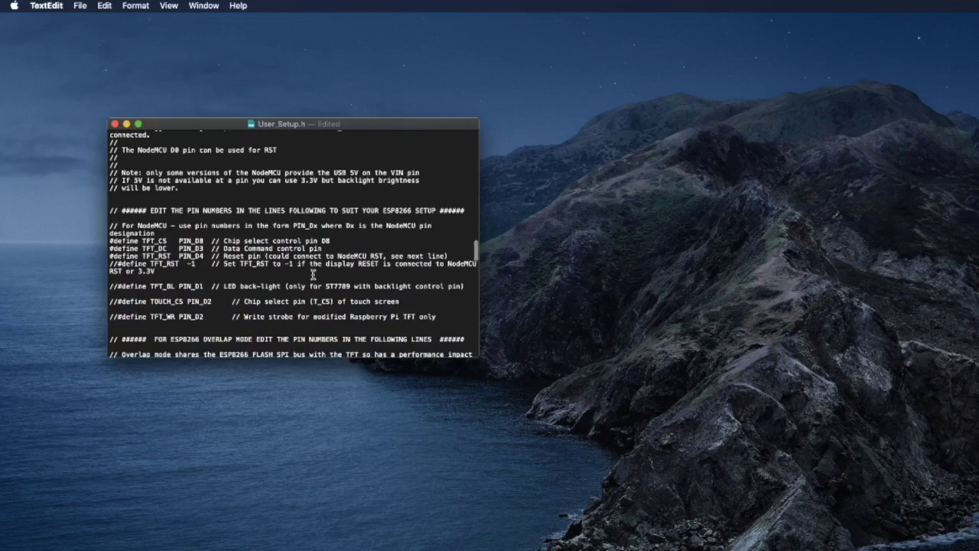
pyautogui.click(180, 241)
pyautogui.write('-1')
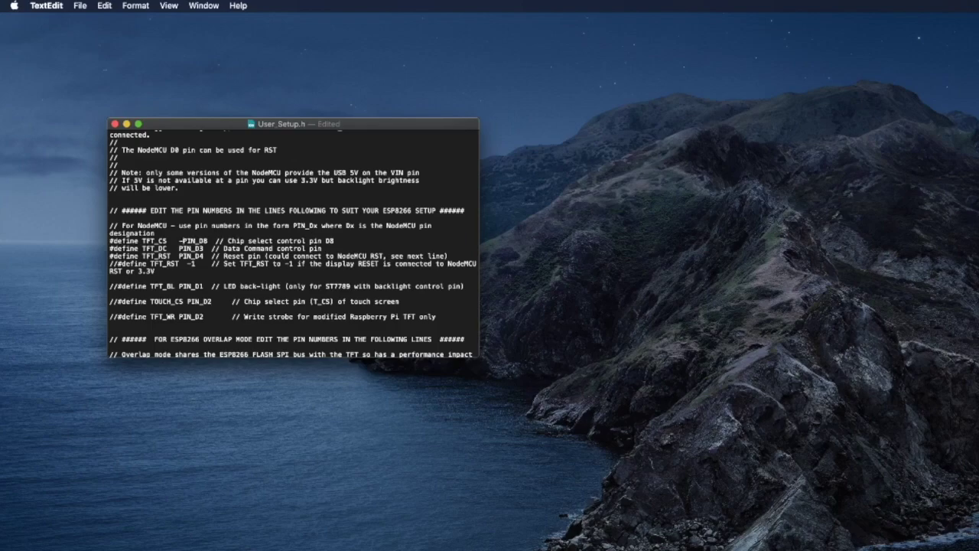
pyautogui.hotkey('shift', 'Right')
pyautogui.hotkey('shift', 'Right')
pyautogui.hotkey('shift', 'Right')
pyautogui.hotkey('shift', 'Right')
pyautogui.hotkey('shift', 'Right')
pyautogui.hotkey('shift', 'Right')
pyautogui.hotkey('shift', 'Right')
pyautogui.hotkey('shift', 'Right')
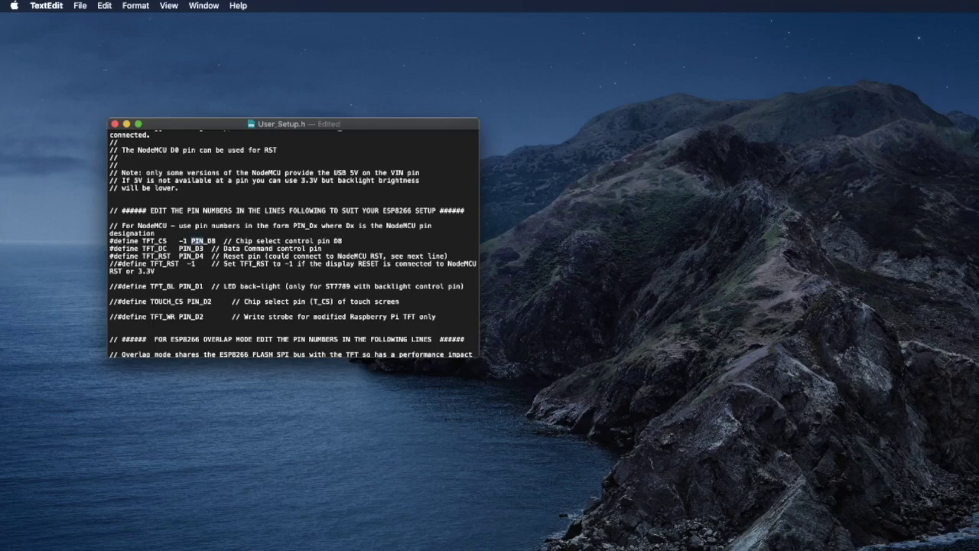
pyautogui.press('BackSpace')
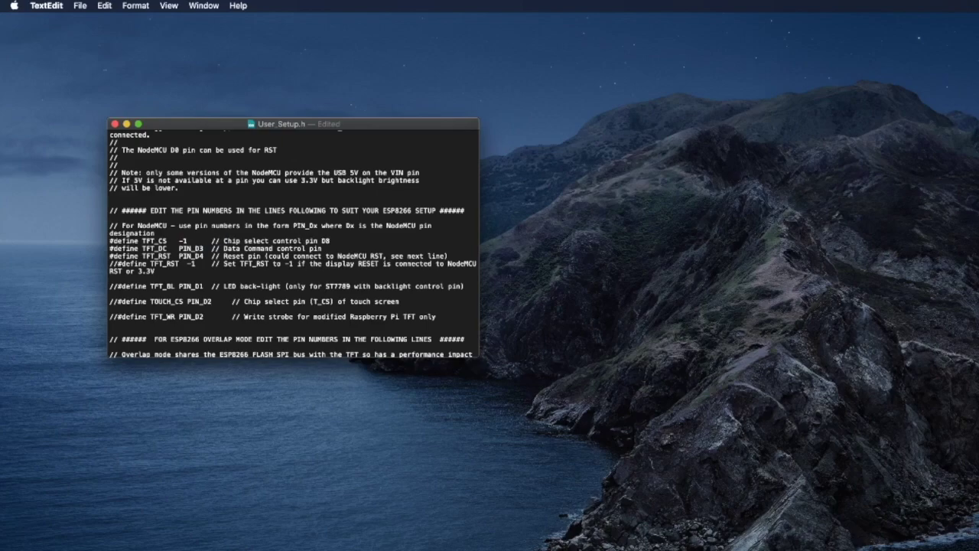
# Set the TFT_DC data command control pin to PIN_D8.
pyautogui.press('Left')
pyautogui.press('Left')
pyautogui.press('Left')
pyautogui.press('Left')
pyautogui.press('Left')
pyautogui.press('Left')
pyautogui.click(191, 249)
pyautogui.press('BackSpace')
pyautogui.write('8')
# Replace the PIN_D4 value of the active TFT_RST define with -1.
pyautogui.click(178, 256)
pyautogui.write('-1')
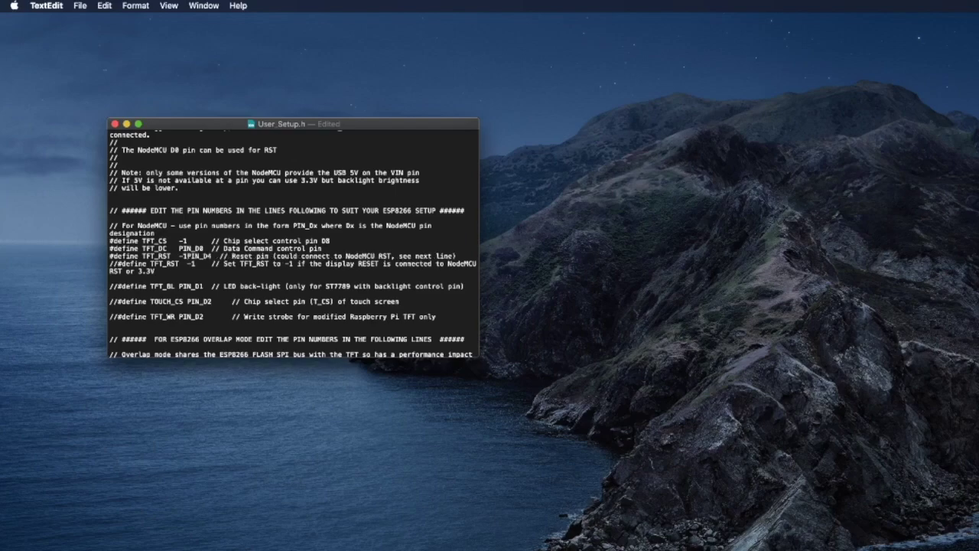
pyautogui.hotkey('shift', 'Right')
pyautogui.hotkey('shift', 'Right')
pyautogui.hotkey('shift', 'Right')
pyautogui.hotkey('shift', 'Right')
pyautogui.hotkey('shift', 'Right')
pyautogui.hotkey('shift', 'Right')
pyautogui.press('BackSpace')
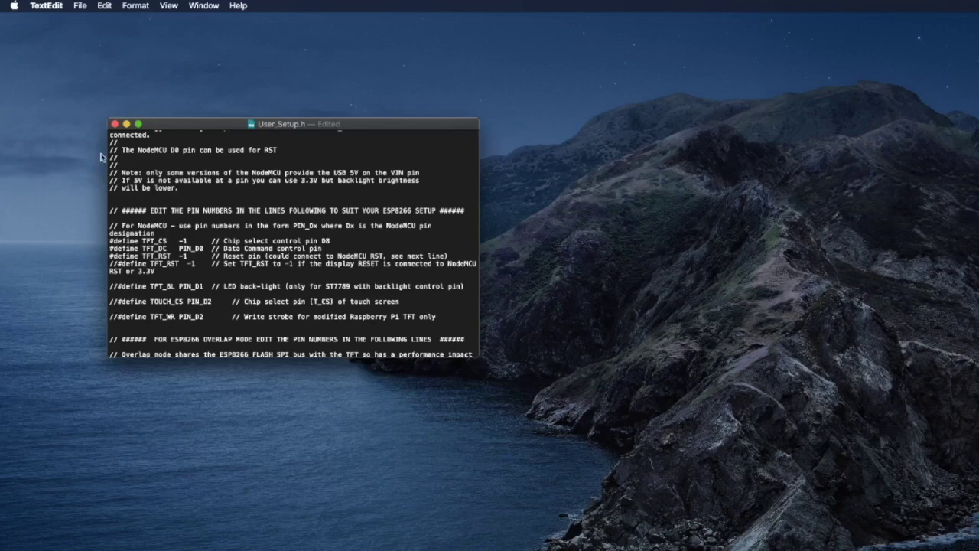
# Save the edited User_Setup.h file and close it.
pyautogui.click(80, 6)
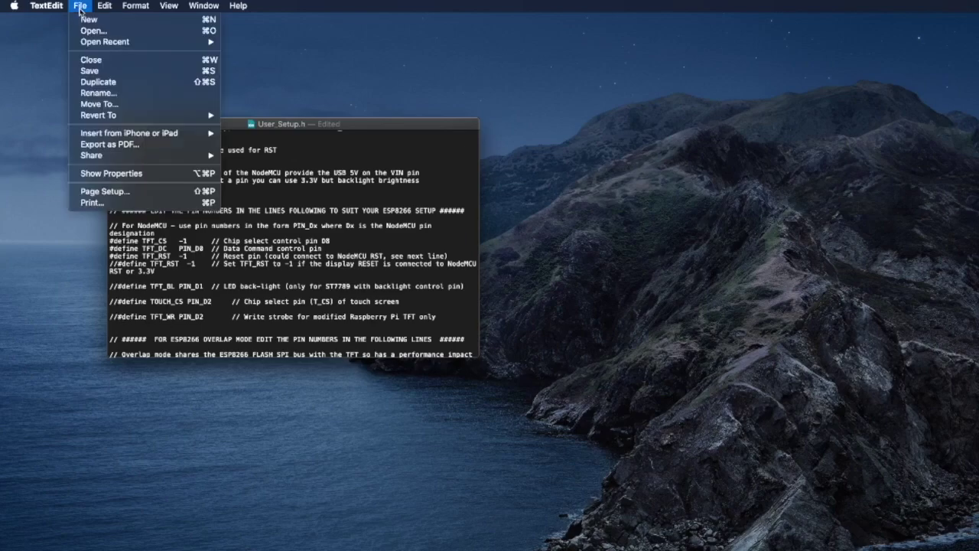
pyautogui.click(94, 71)
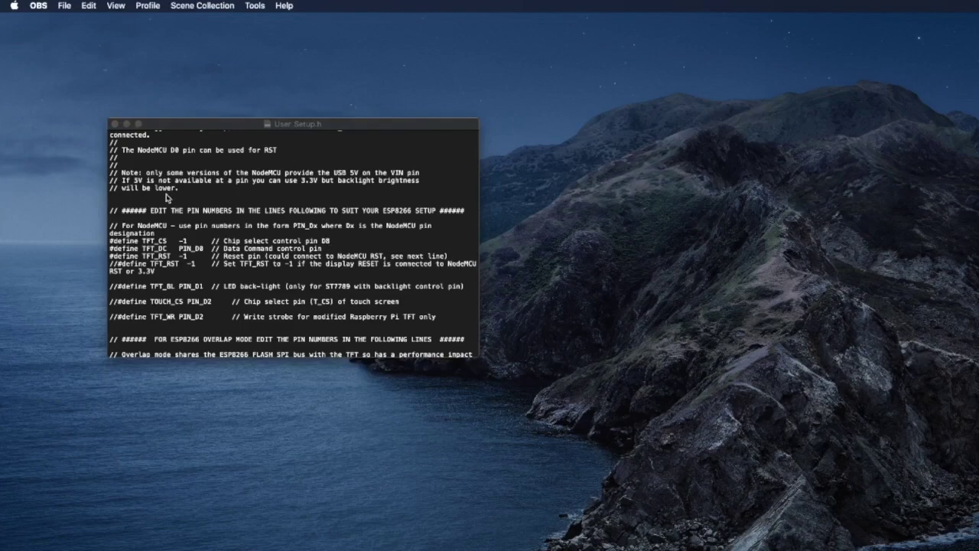
pyautogui.click(114, 123)
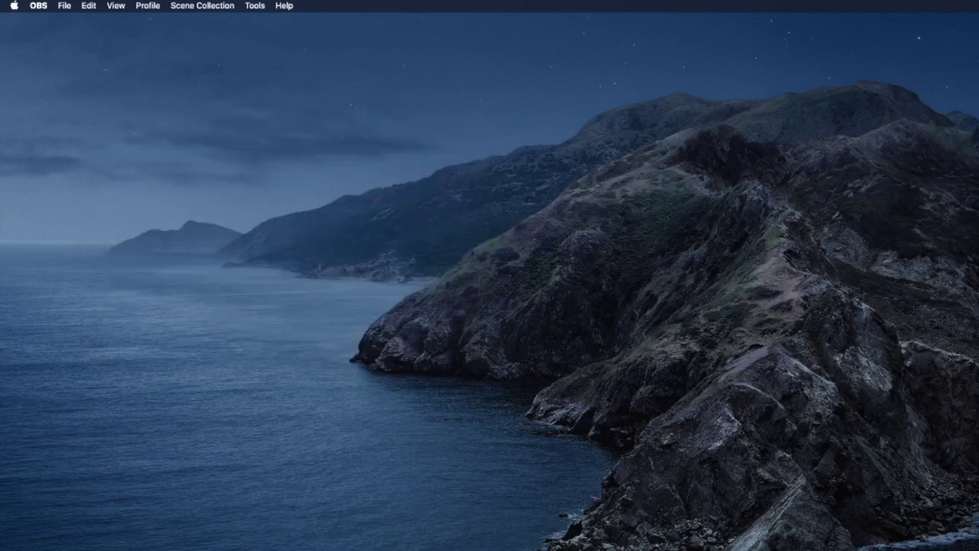
# Restore the Finder window showing the Arduin-old libraries folder, check its path, and close it.
pyautogui.click(918, 540)
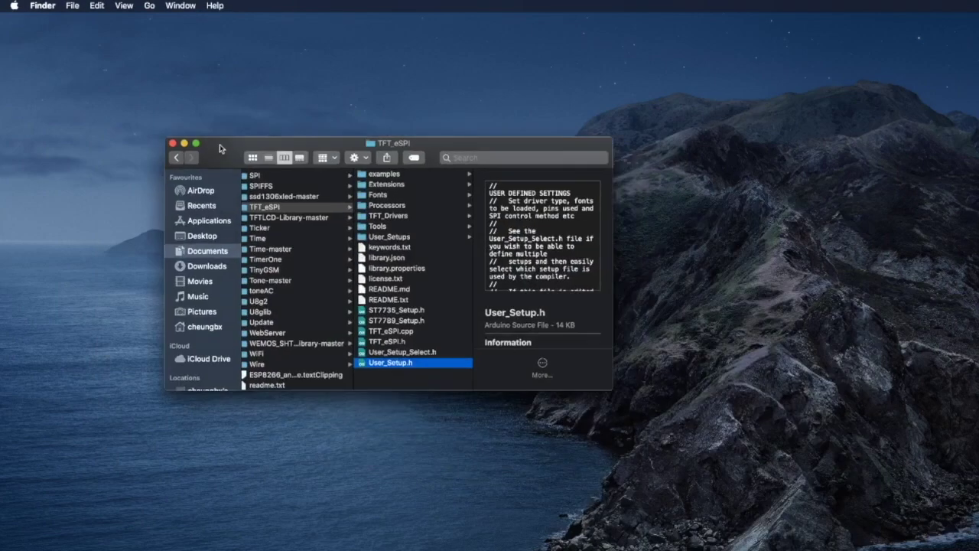
pyautogui.hscroll(-10, 197, 261)
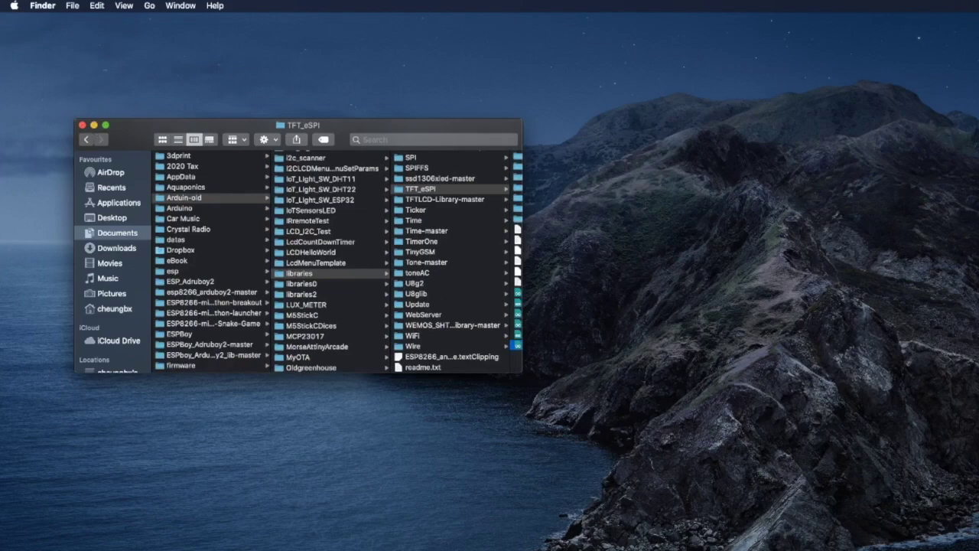
pyautogui.click(82, 125)
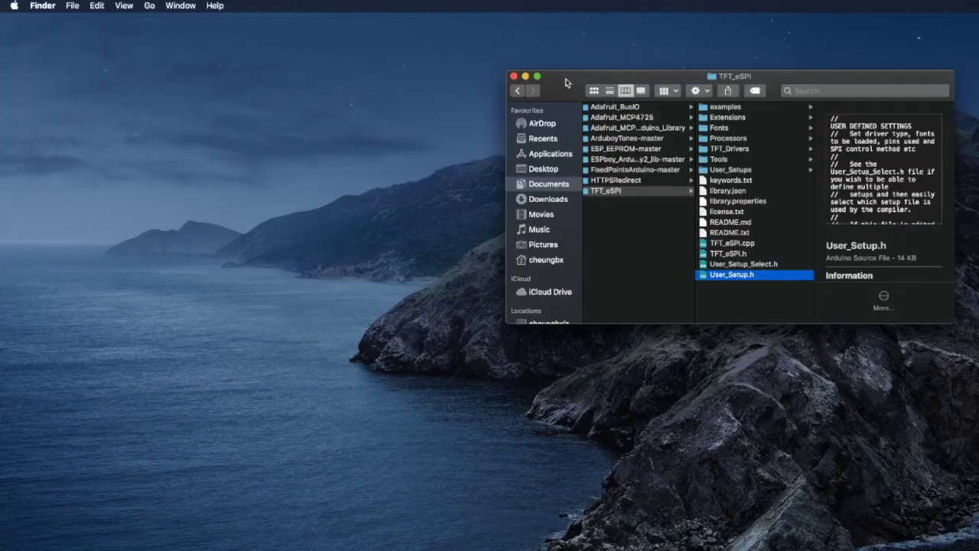
# In Finder, browse to Documents > Arduino > GAMES > galaxion and open galaxion.ino in the Arduino IDE.
pyautogui.moveTo(689, 100); pyautogui.dragTo(354, 138)
pyautogui.hscroll(-3, 341, 238)
pyautogui.hscroll(-5, 341, 238)
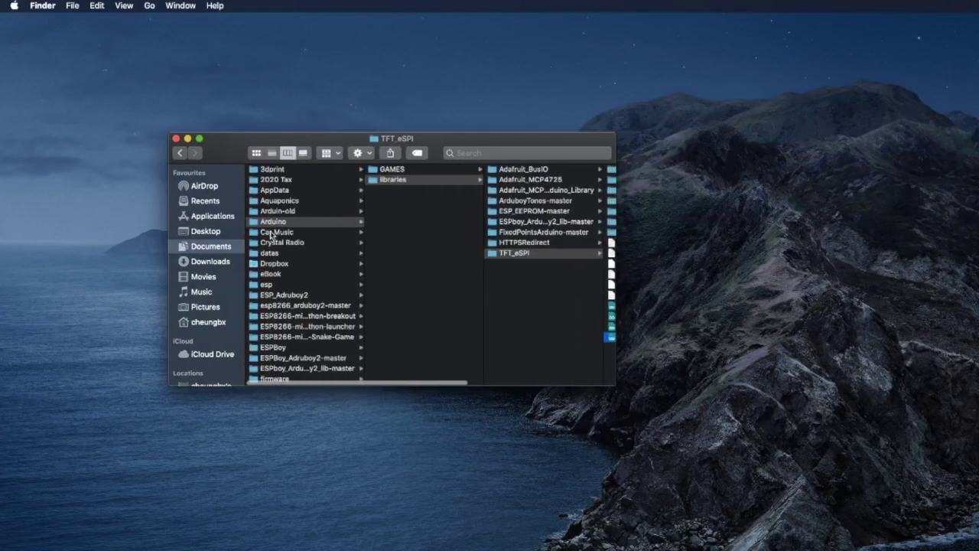
pyautogui.hscroll(5, 387, 278)
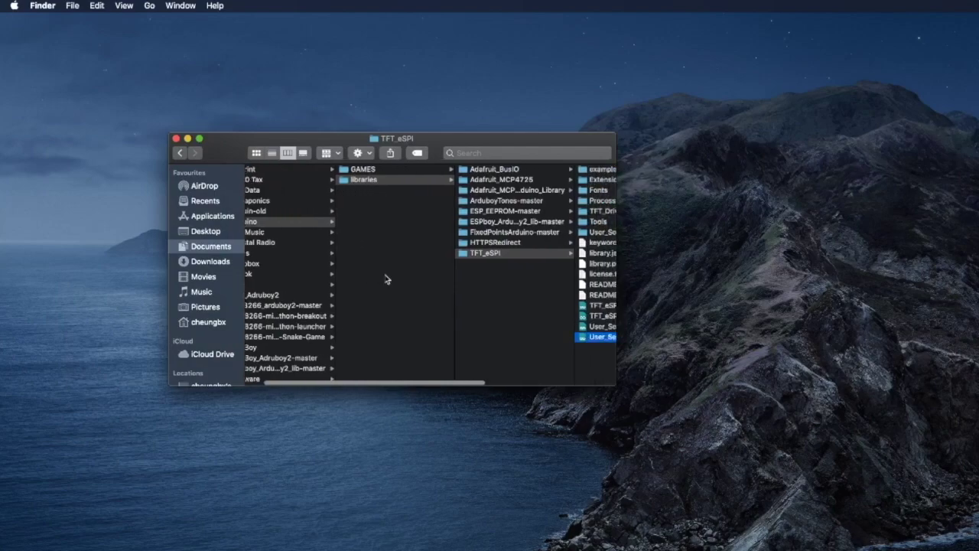
pyautogui.hscroll(2, 386, 279)
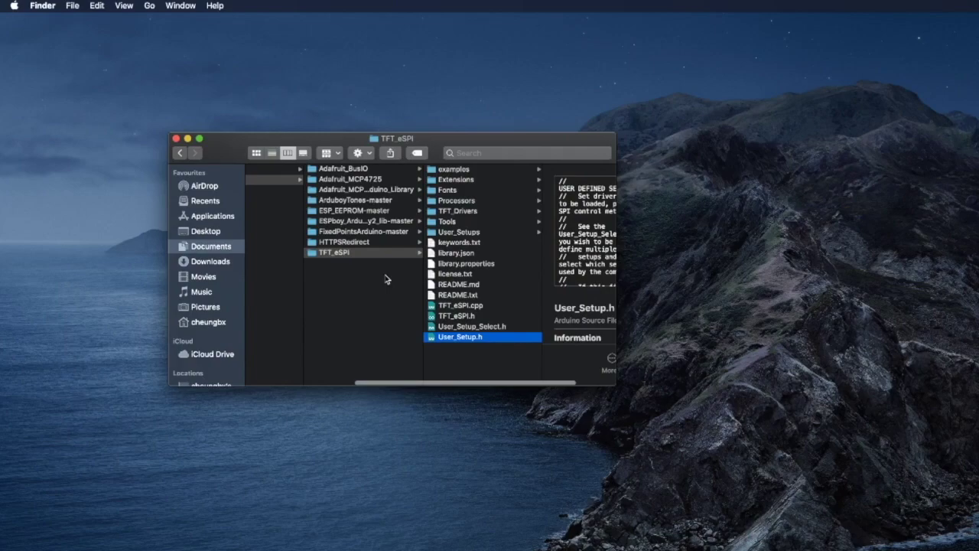
pyautogui.hscroll(-5, 342, 285)
pyautogui.hscroll(-3, 342, 285)
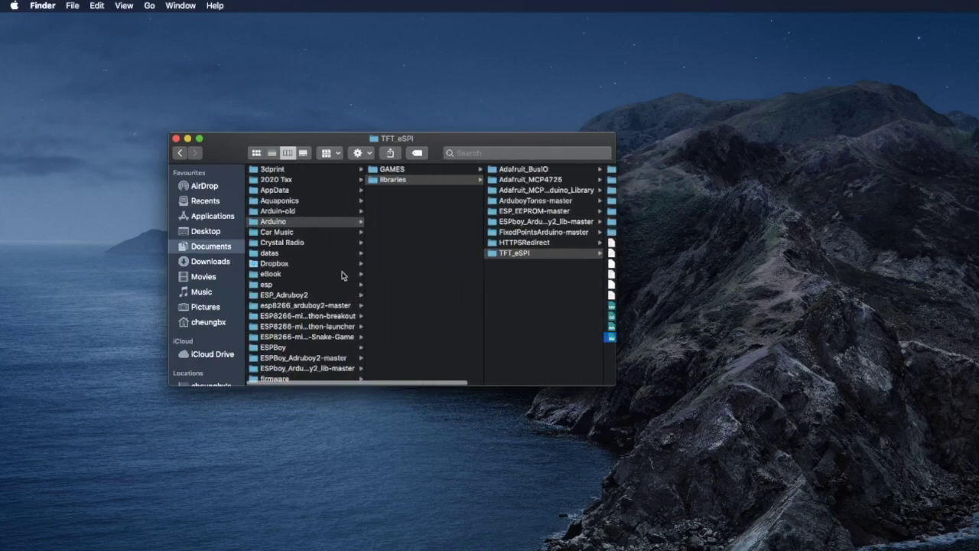
pyautogui.click(394, 169)
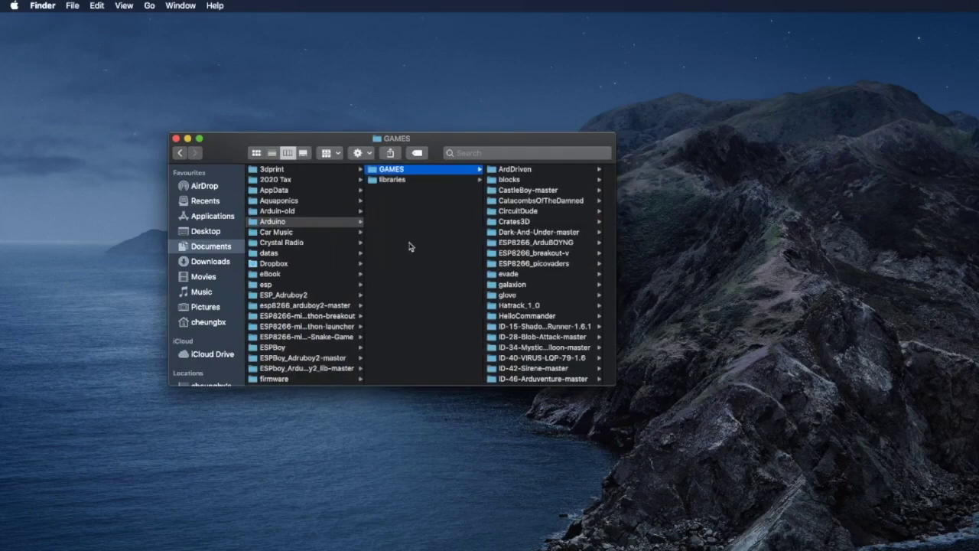
pyautogui.click(518, 285)
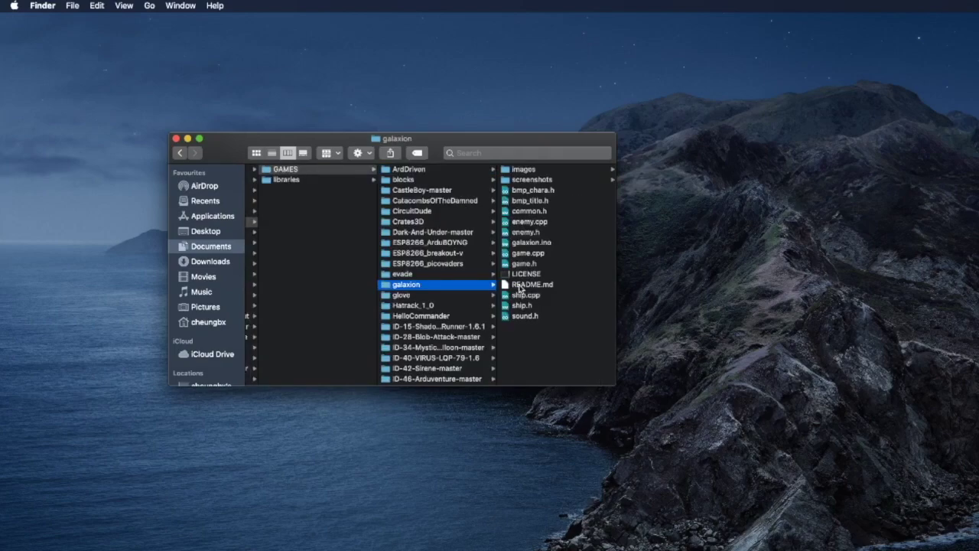
pyautogui.click(539, 244)
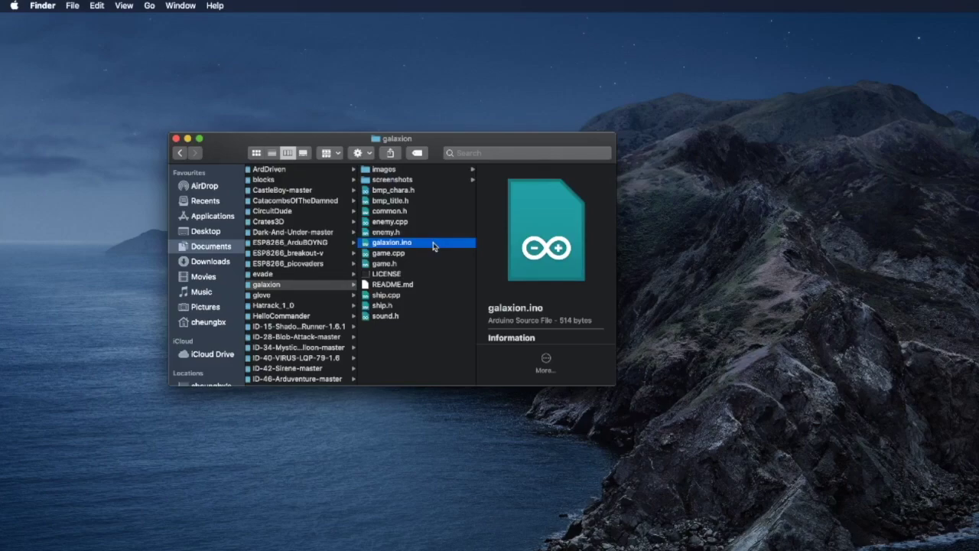
pyautogui.doubleClick(433, 246)
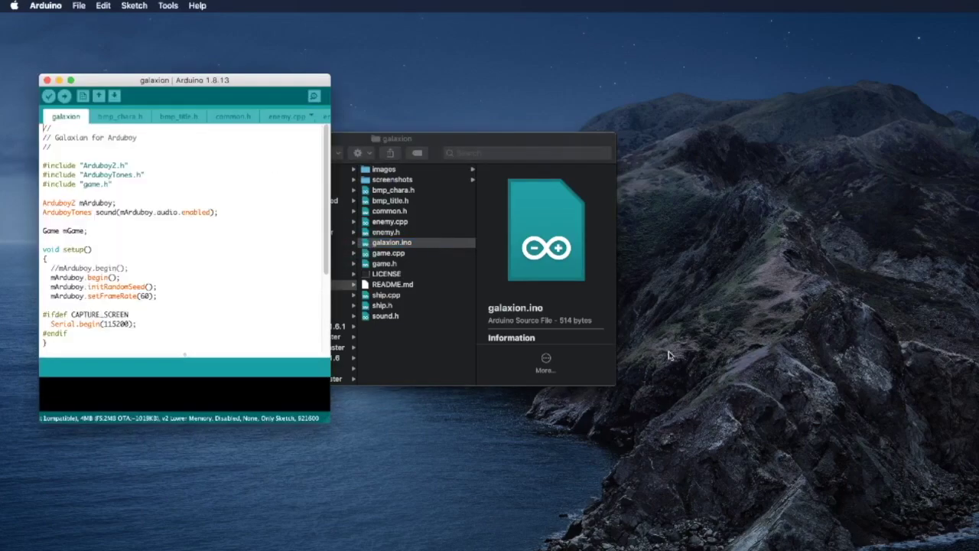
# Move the Finder window off the galaxion sketch and minimize it, leaving the sketch window active.
pyautogui.moveTo(400, 138); pyautogui.dragTo(607, 171)
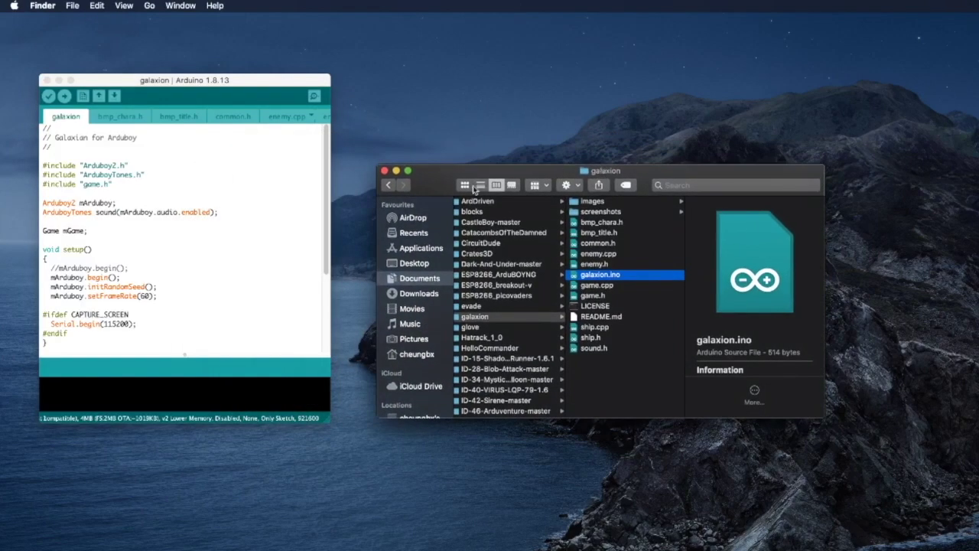
pyautogui.click(395, 170)
pyautogui.click(325, 187)
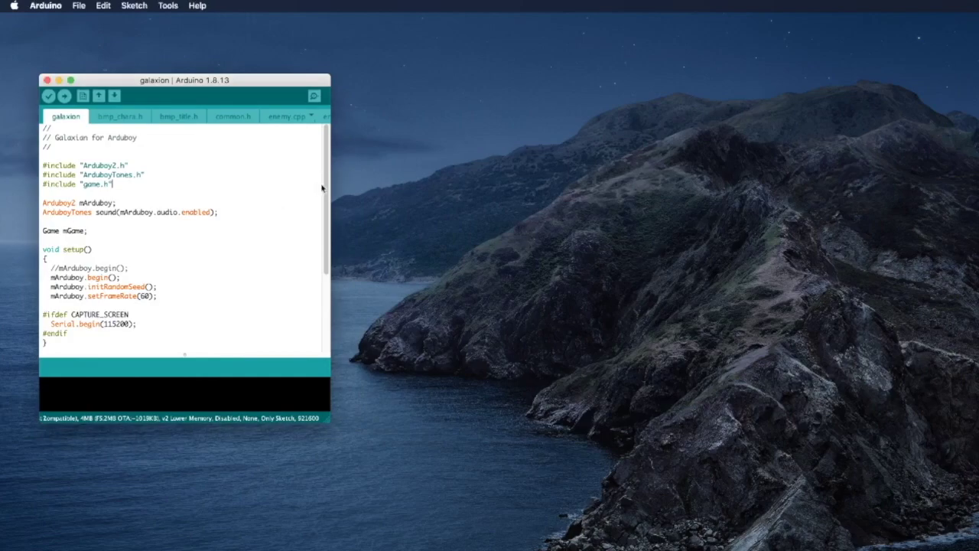
# Enlarge the galaxion sketch window to cover most of the desktop and make its console output area taller.
pyautogui.moveTo(329, 184); pyautogui.dragTo(665, 184)
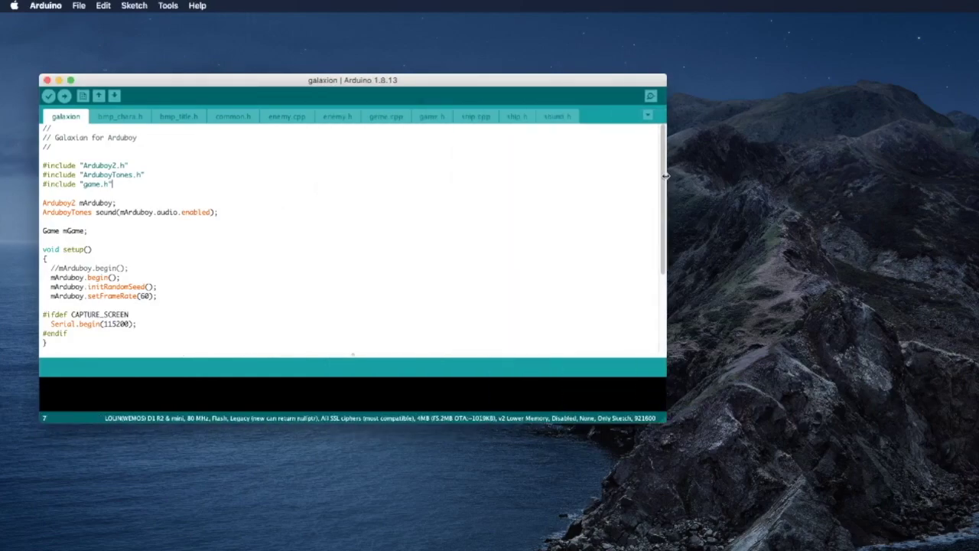
pyautogui.moveTo(438, 423); pyautogui.dragTo(437, 549)
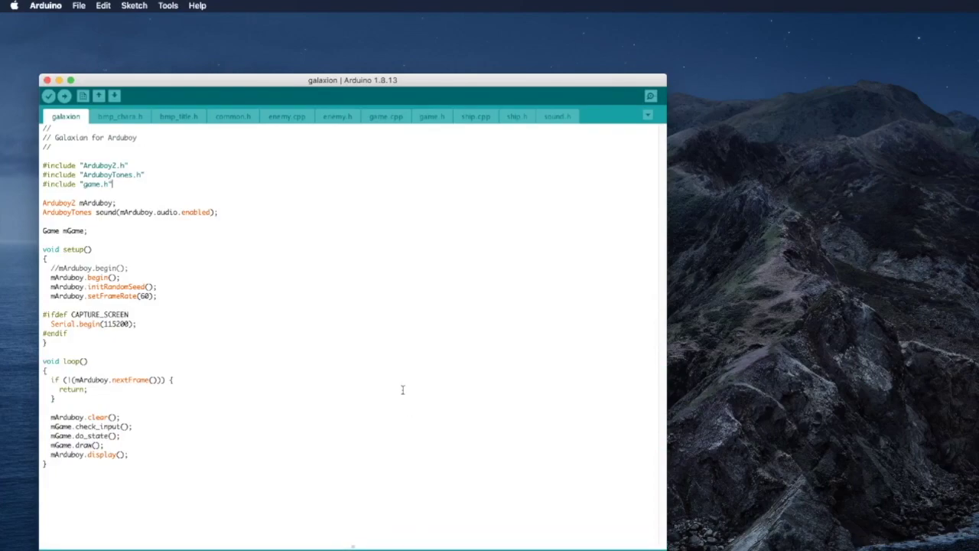
pyautogui.moveTo(346, 36); pyautogui.dragTo(340, 19)
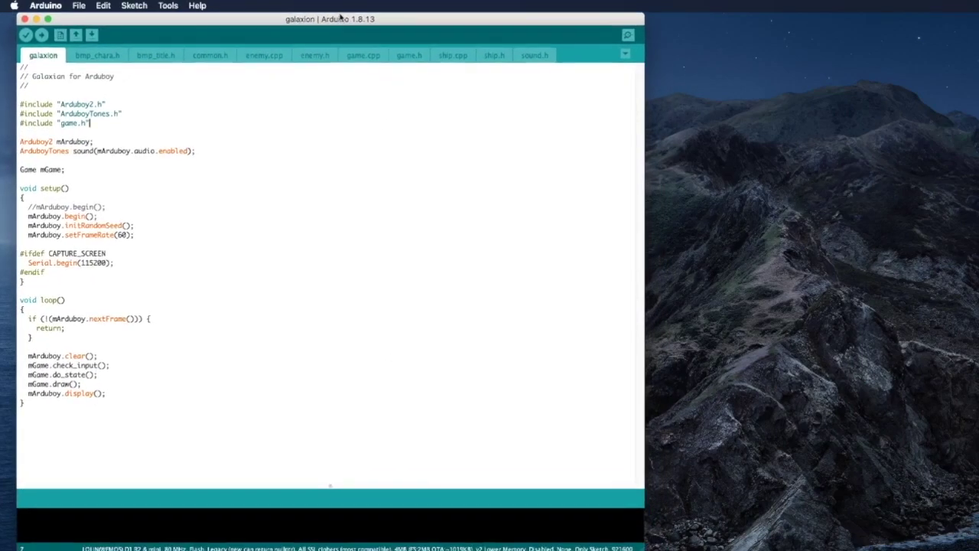
pyautogui.moveTo(644, 260); pyautogui.dragTo(870, 253)
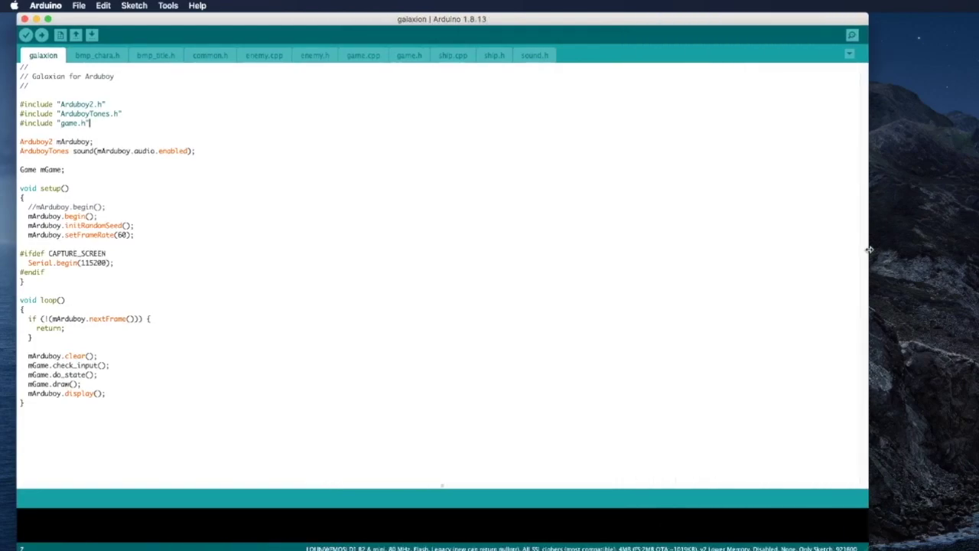
pyautogui.moveTo(471, 488); pyautogui.dragTo(473, 378)
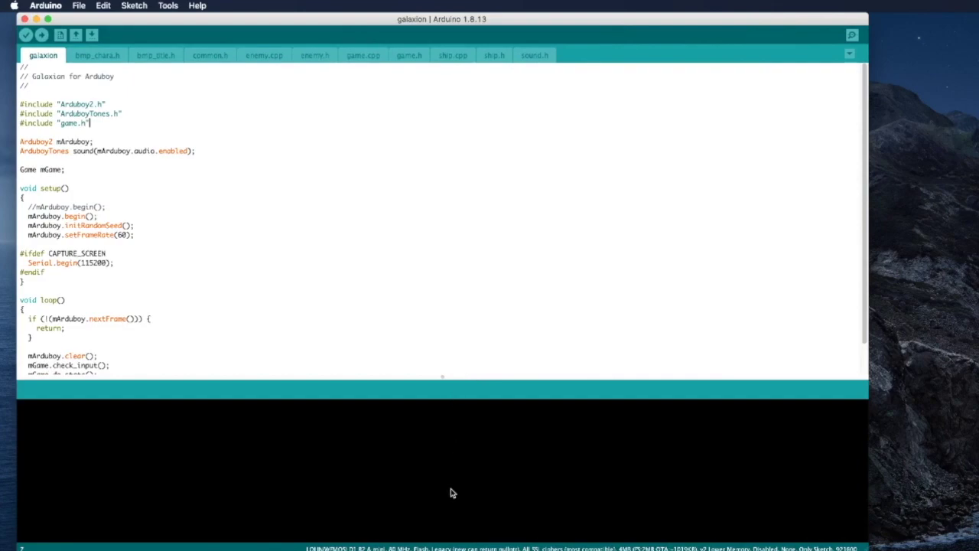